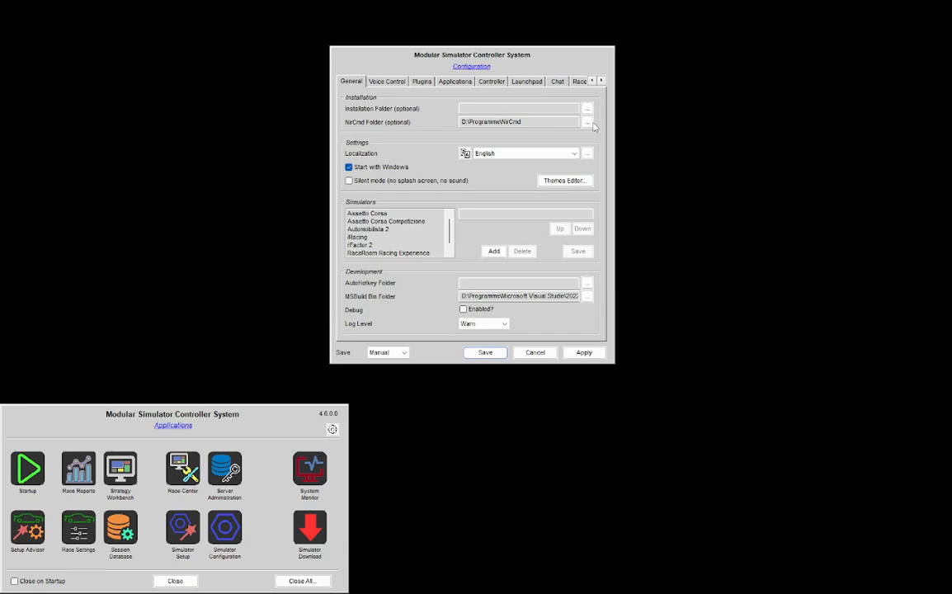
Open the Race Engineer configuration and select Assetto Corsa Competizione as the simulator
left_click(601, 80)
left_click(600, 81)
left_click(601, 81)
left_click(600, 81)
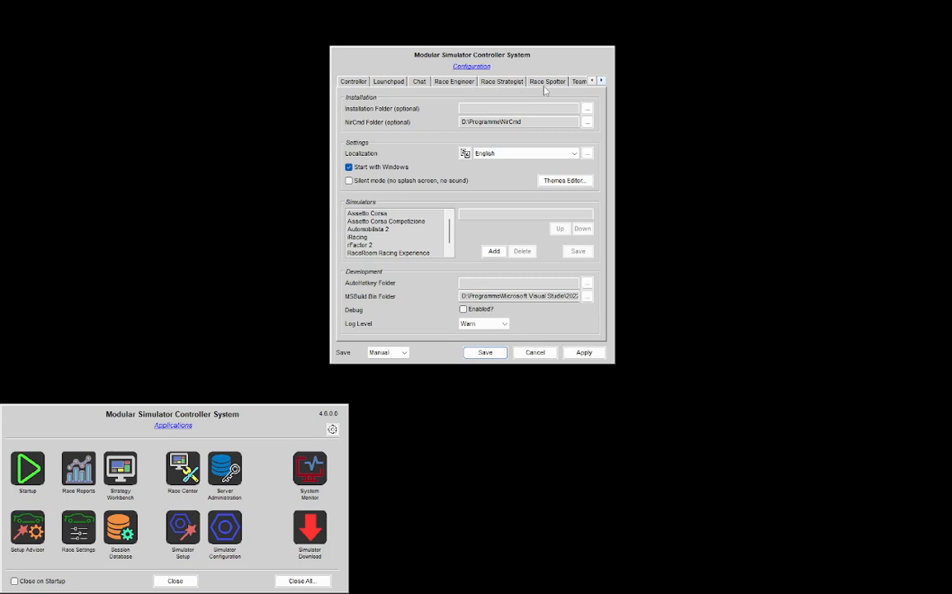
left_click(454, 80)
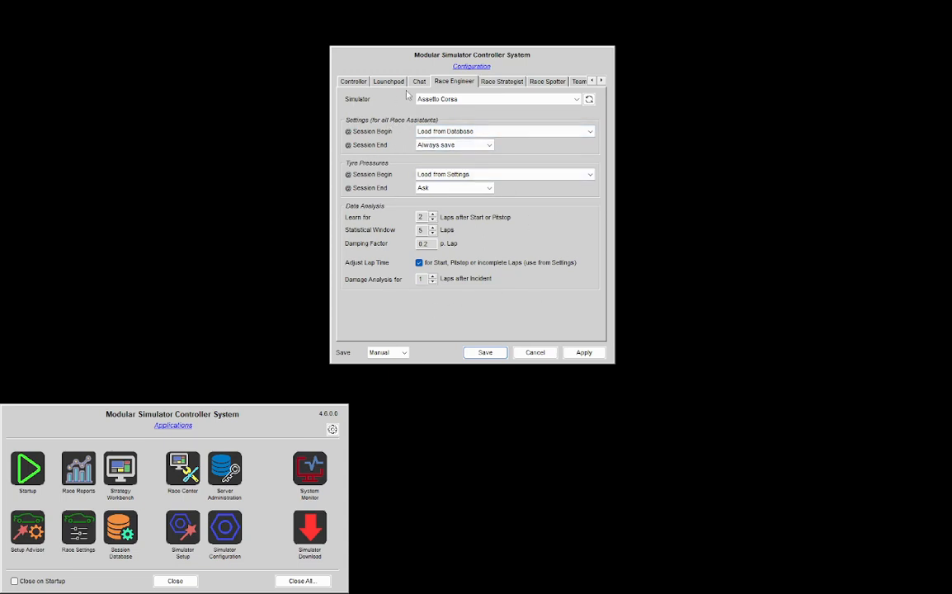
left_click(524, 99)
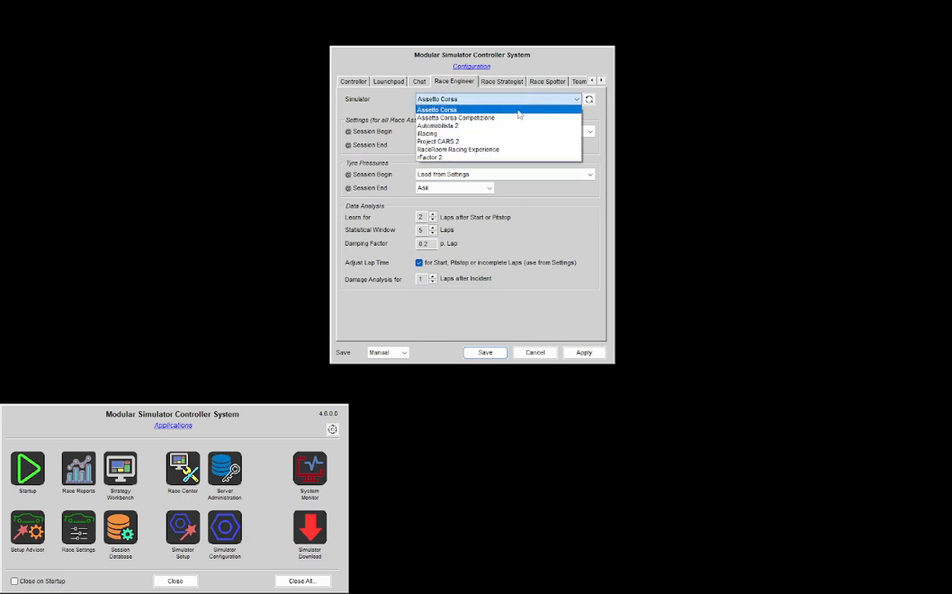
left_click(515, 119)
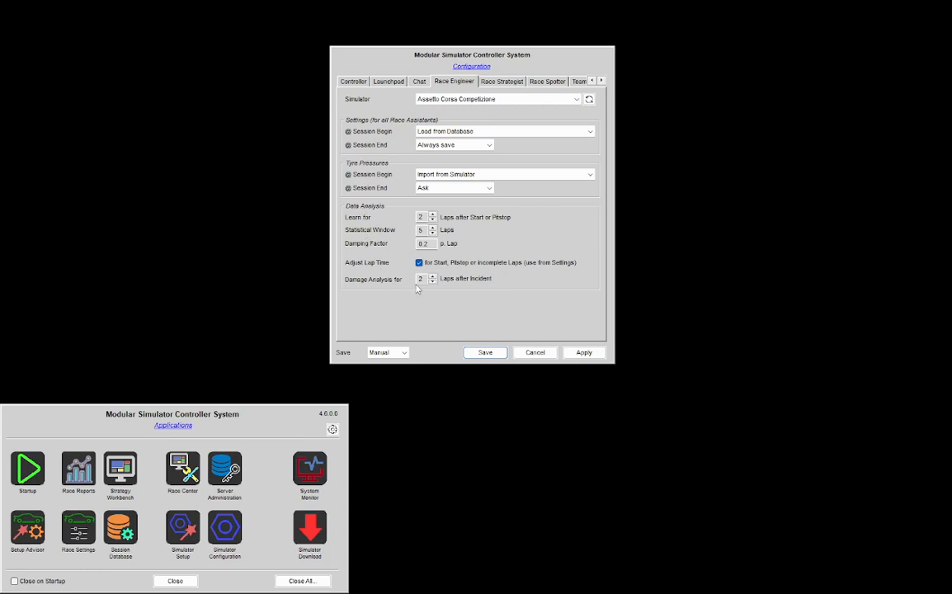
Compare the Race Engineer settings for Assetto Corsa with those for Assetto Corsa Competizione
left_click(428, 100)
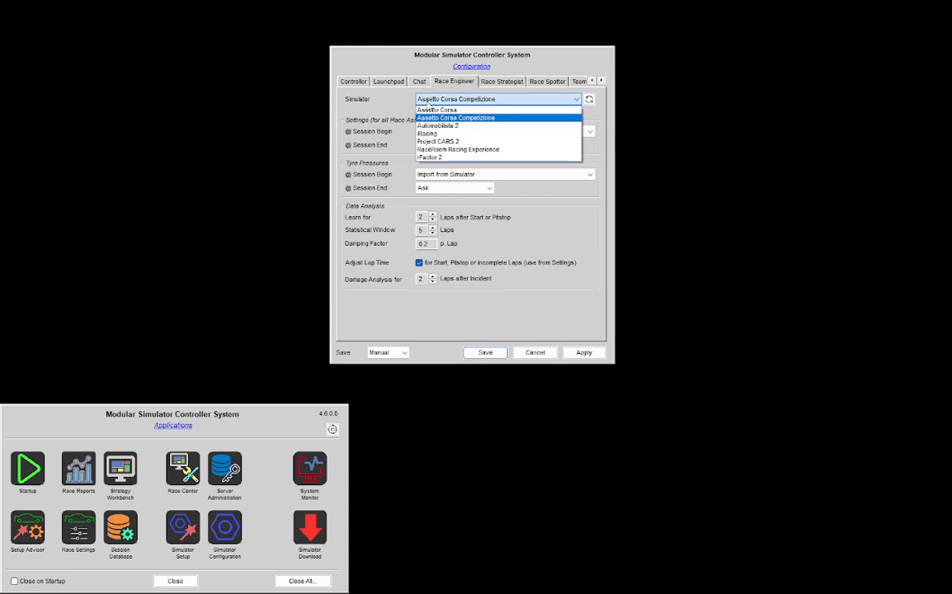
left_click(431, 110)
left_click(445, 99)
left_click(448, 121)
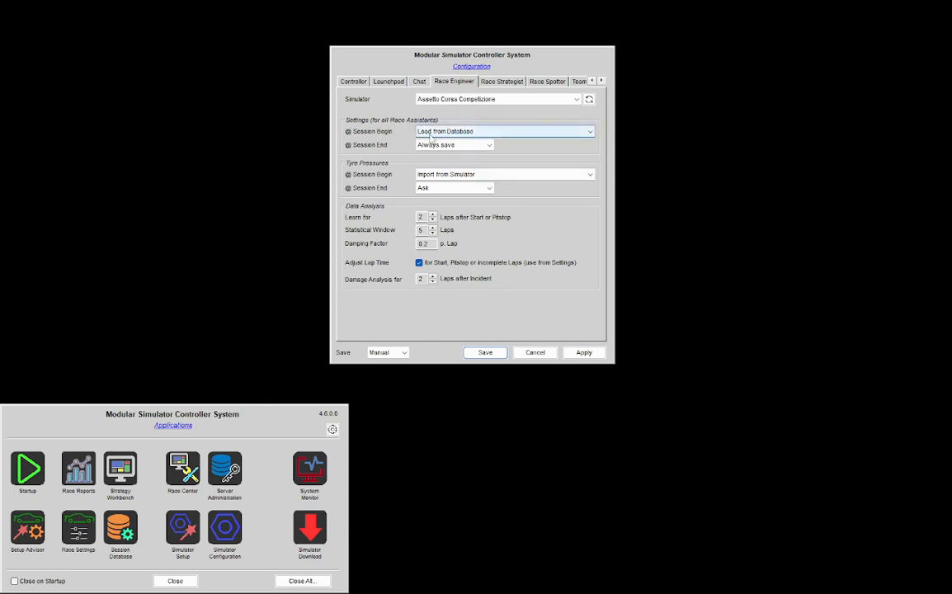
Switch the session-begin source for the assistants' settings to Load from previous Session and back to Load from Database
left_click(433, 137)
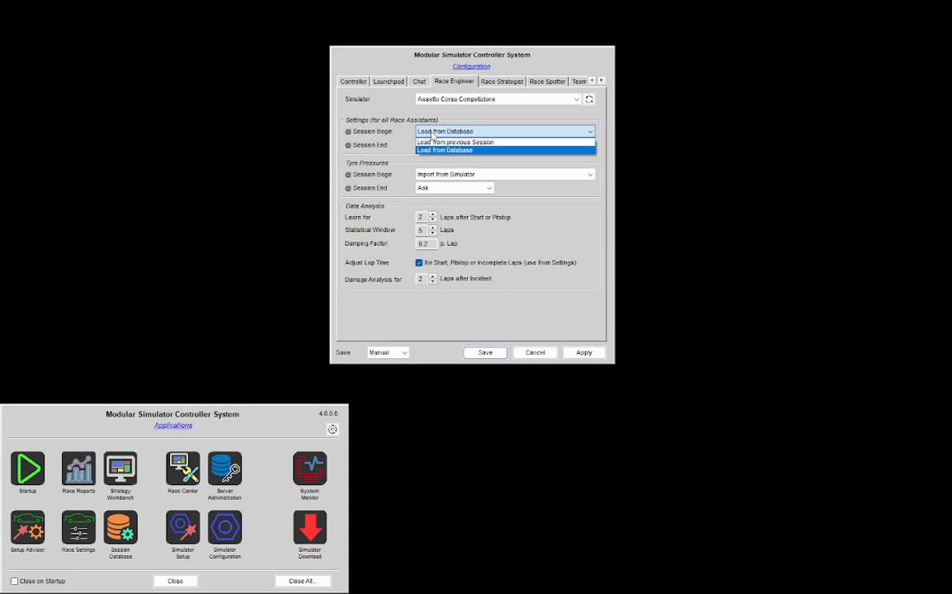
left_click(444, 118)
left_click(453, 134)
left_click(455, 139)
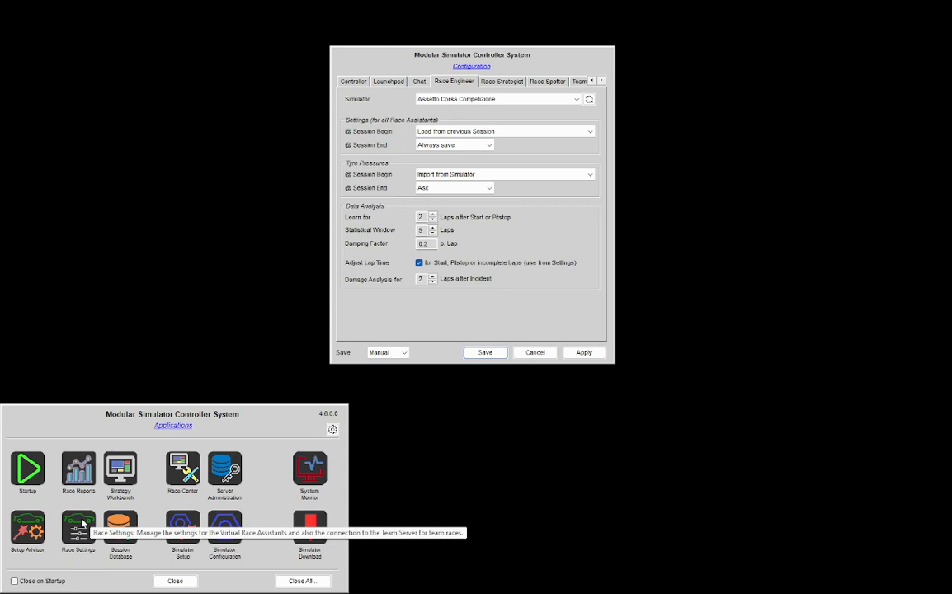
left_click(462, 134)
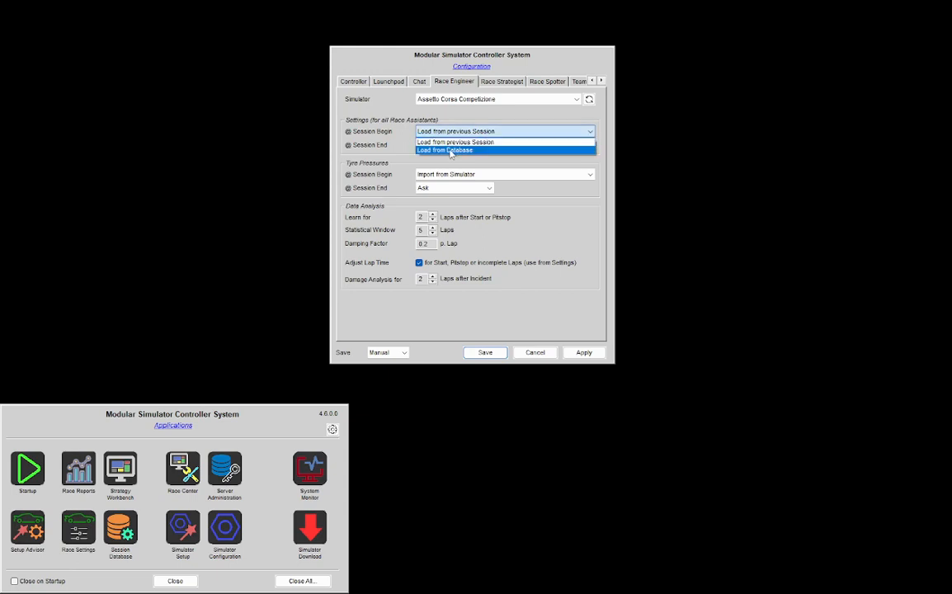
left_click(452, 152)
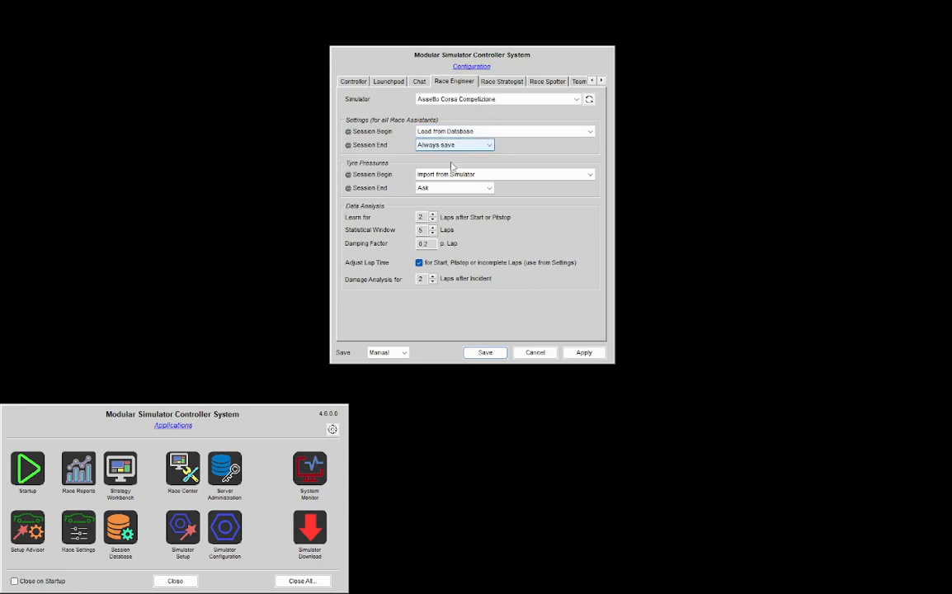
Open the Session Database and Race Settings applications and arrange their windows beside the configuration window
left_click(121, 527)
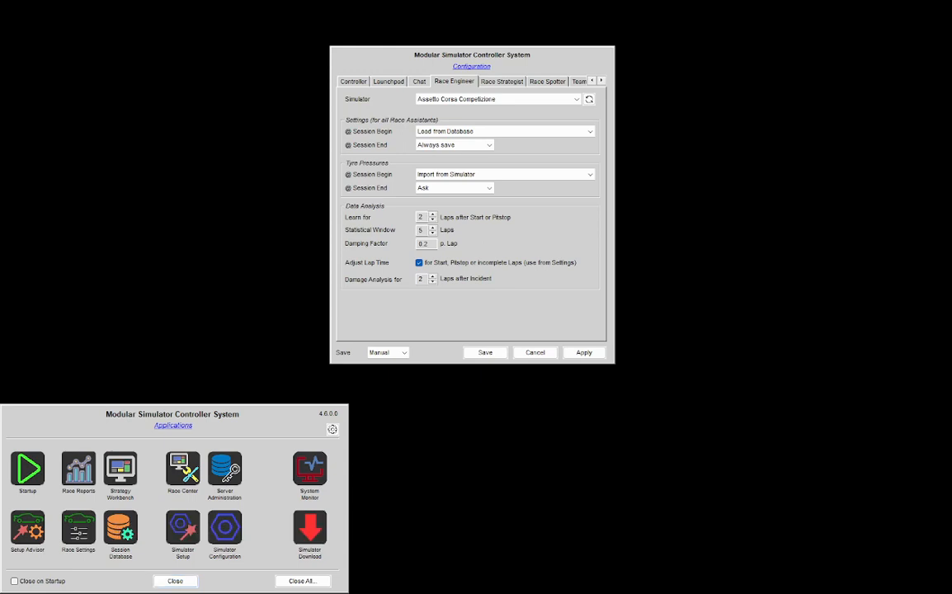
left_click_drag(471, 59, 399, 55)
left_click(83, 532)
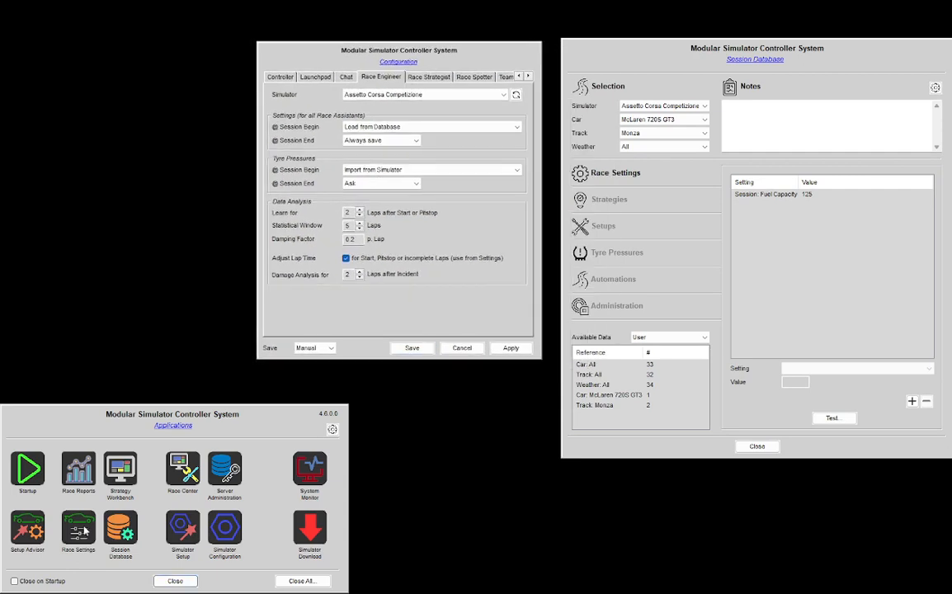
left_click_drag(362, 179, 175, 58)
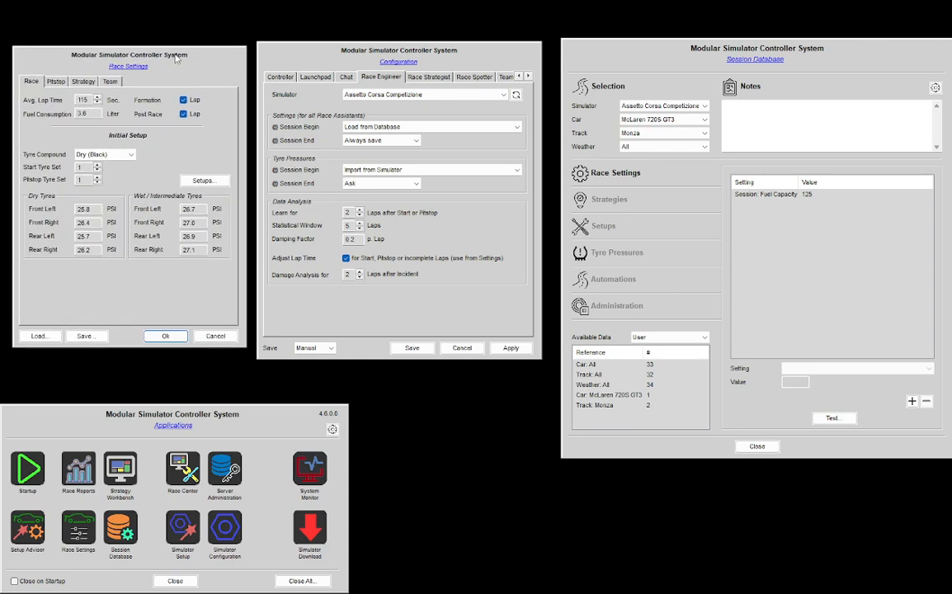
Examine the race settings stored in the session database for all cars and for individual cars
left_click(664, 119)
left_click(651, 126)
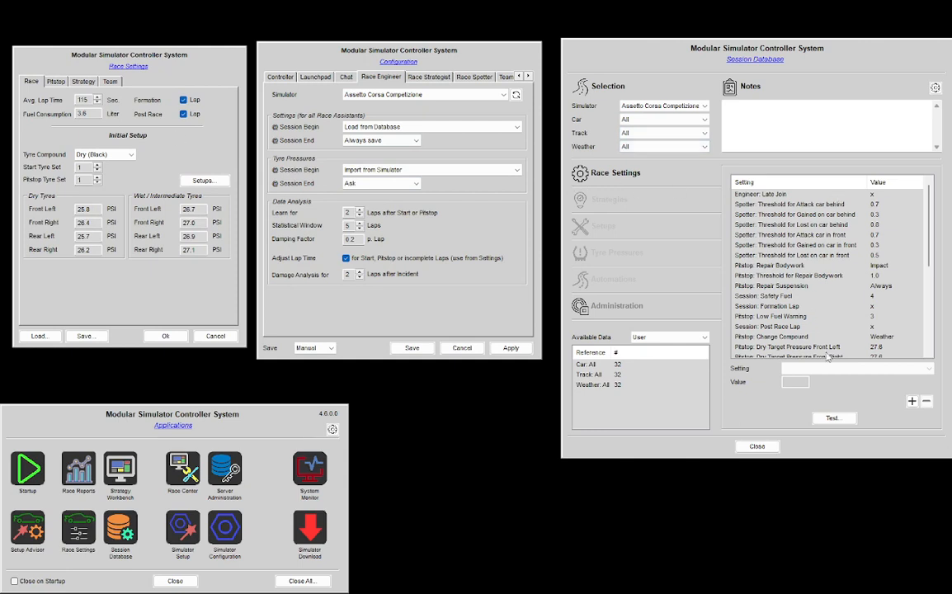
left_click(658, 121)
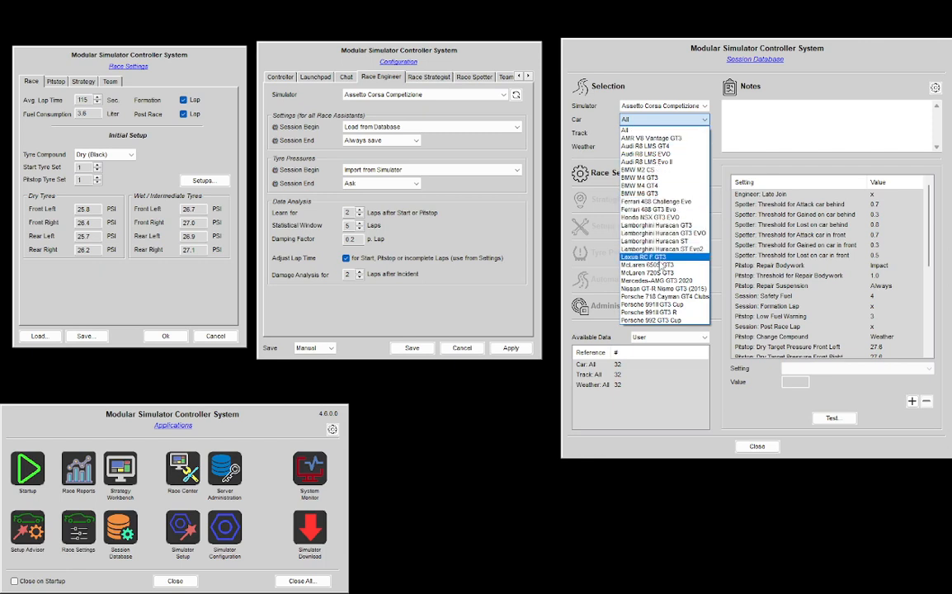
left_click(652, 265)
left_click(656, 139)
left_click(652, 156)
left_click(660, 119)
left_click(657, 134)
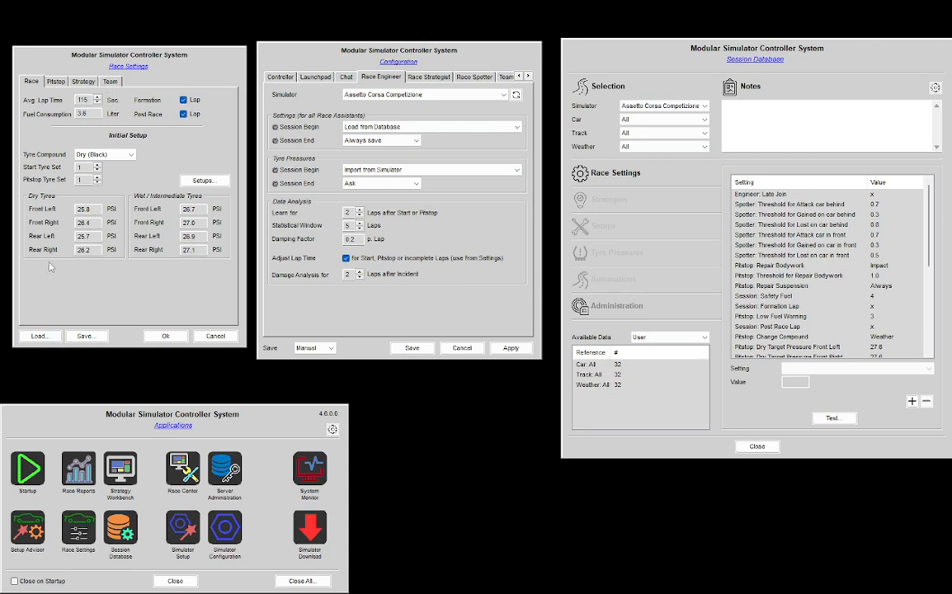
Review the session-begin and session-end options for the assistants' settings, keeping Load from Database and Always save
left_click(379, 128)
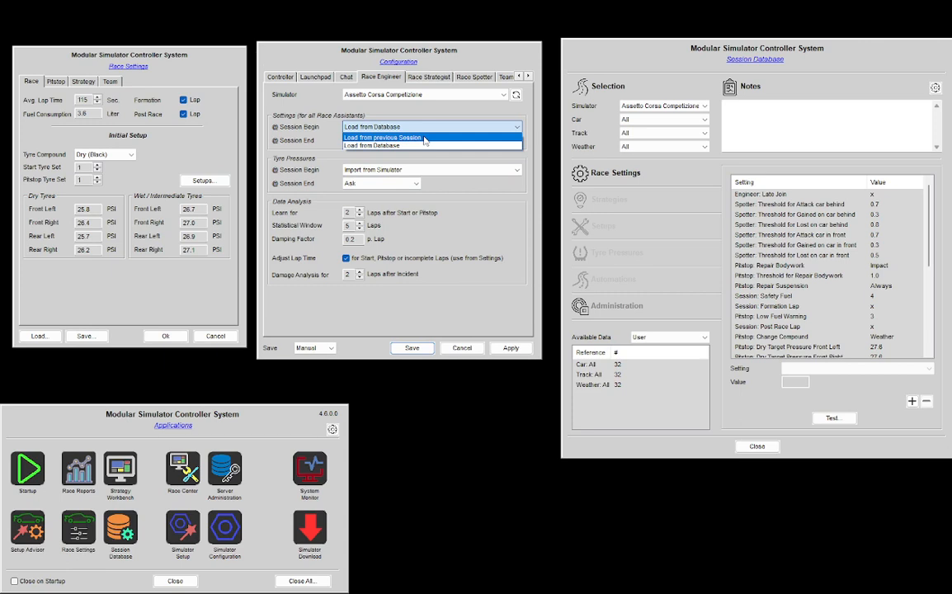
left_click(424, 161)
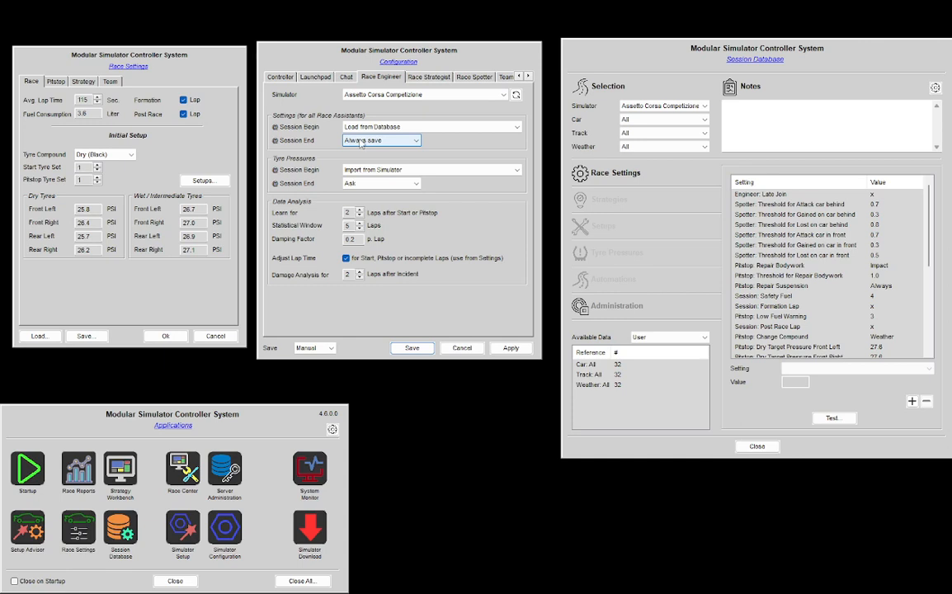
left_click(391, 142)
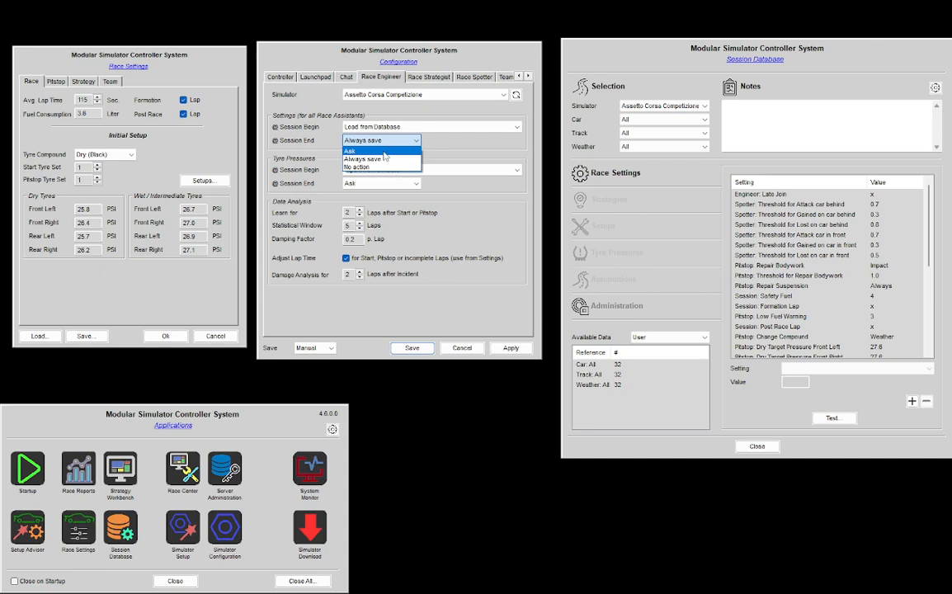
left_click(408, 159)
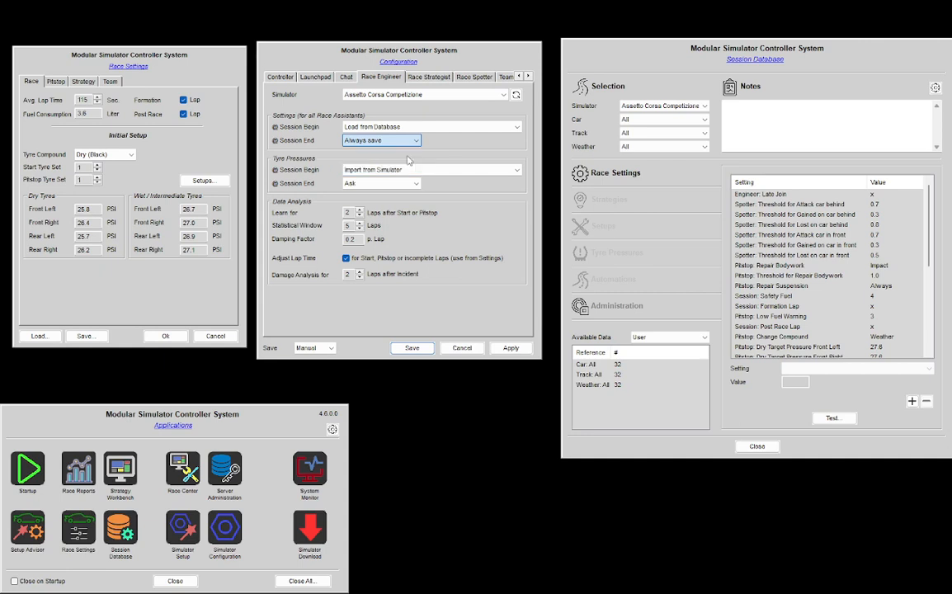
left_click(404, 142)
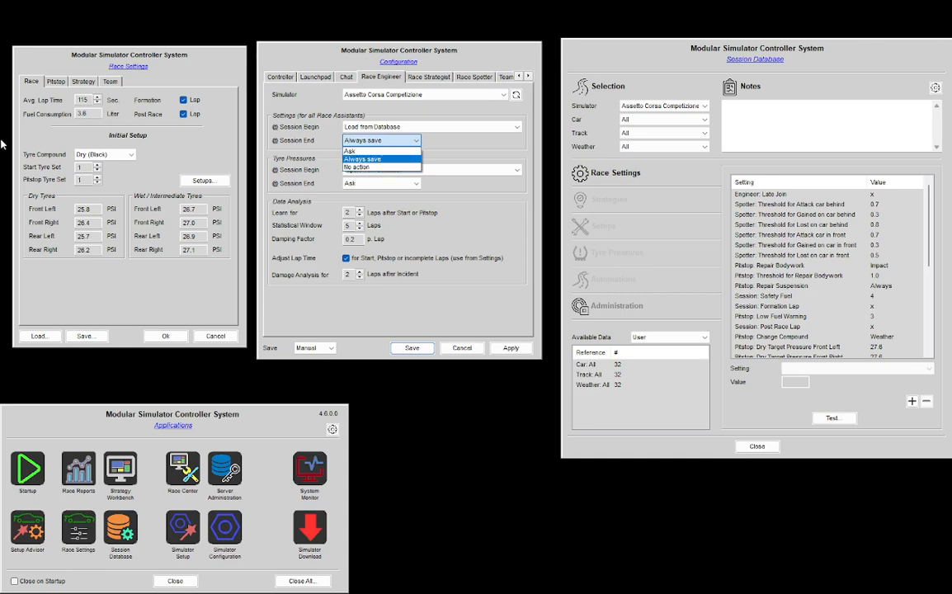
left_click(439, 162)
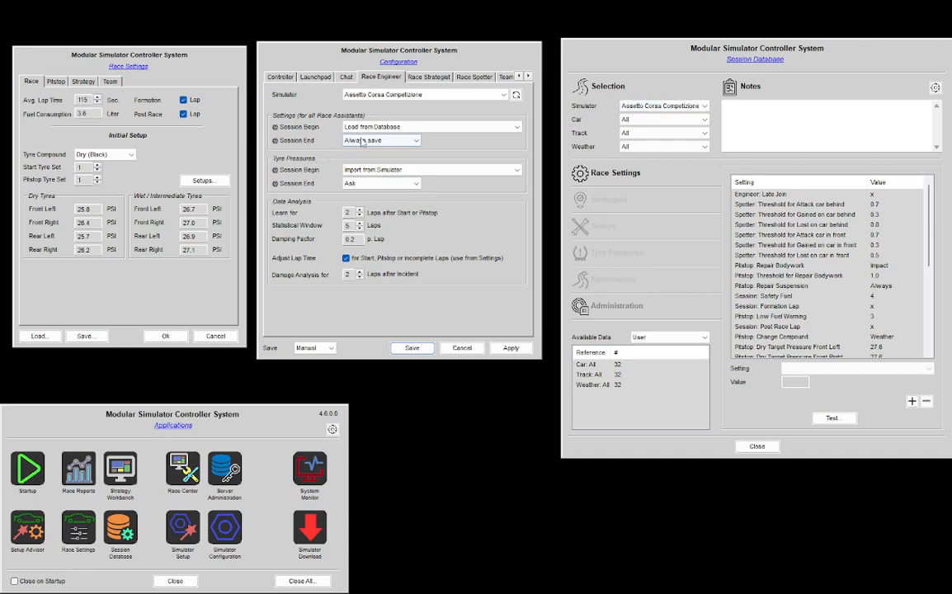
View the stored race settings for the McLaren 720S GT3 at Spa-Franchorchamps in Dry and in LightRain weather
left_click(683, 119)
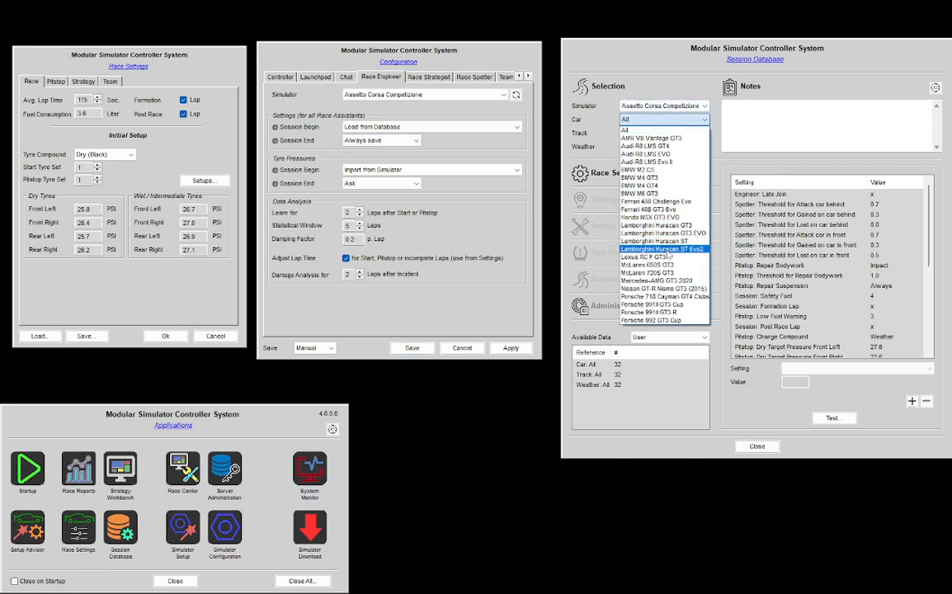
left_click(670, 273)
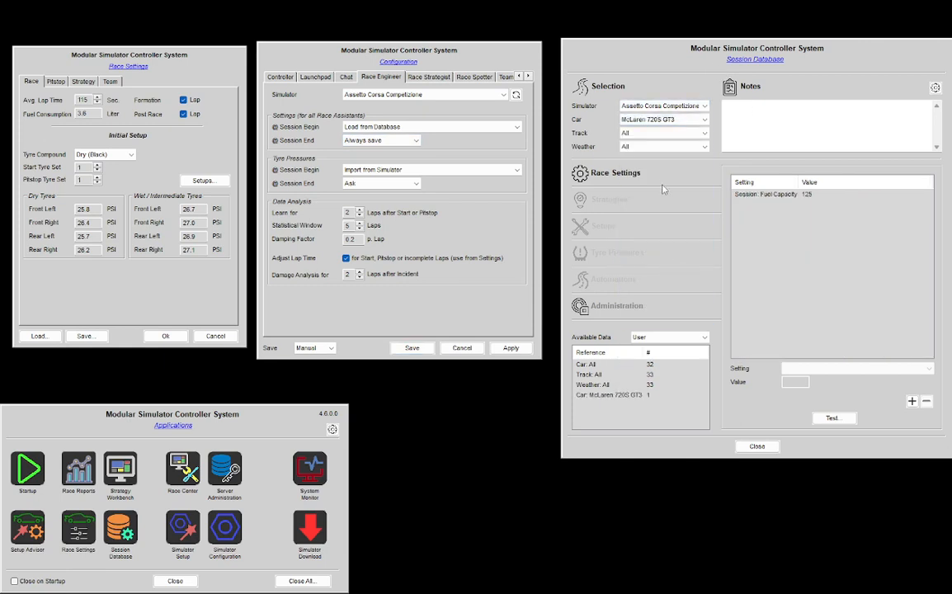
left_click(675, 133)
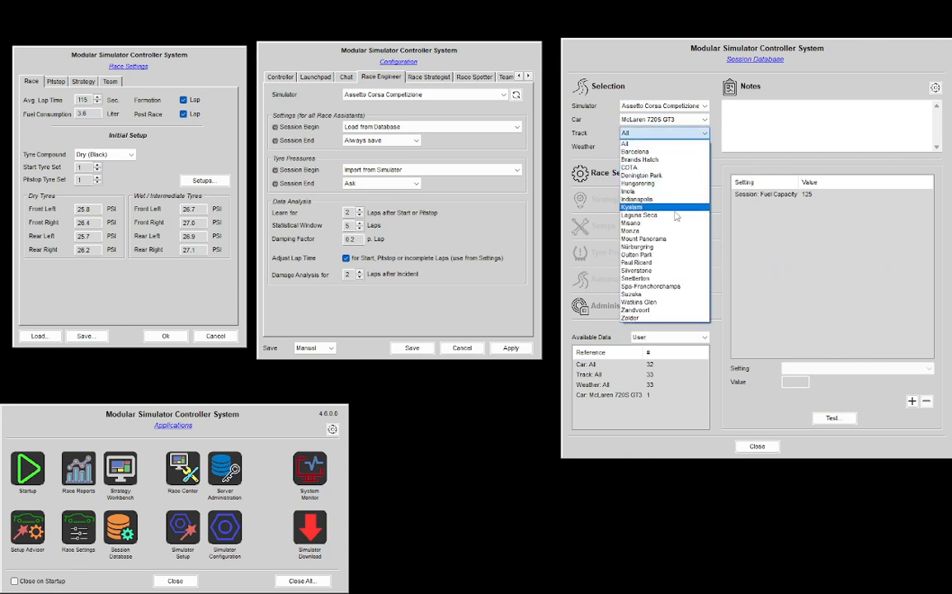
left_click(669, 287)
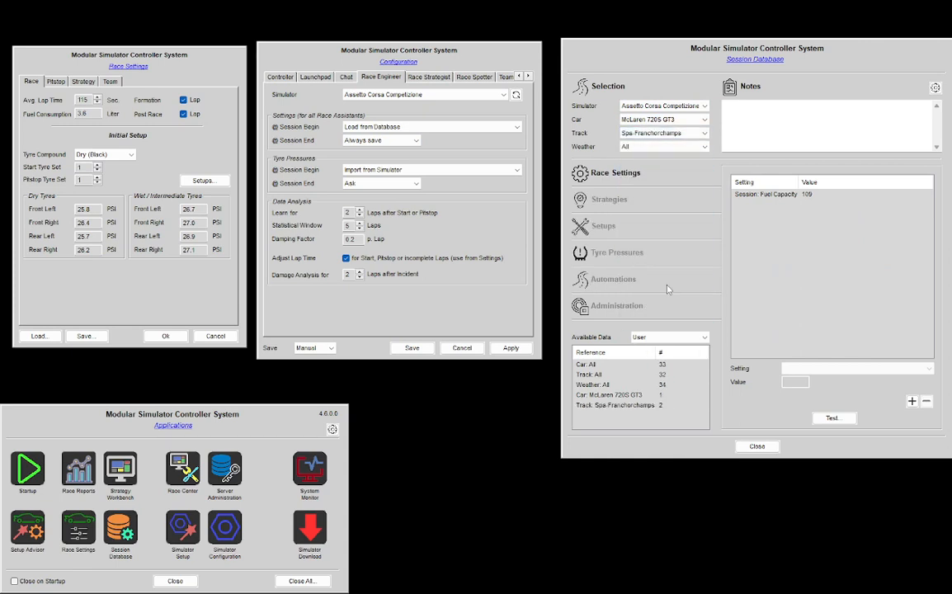
left_click(652, 146)
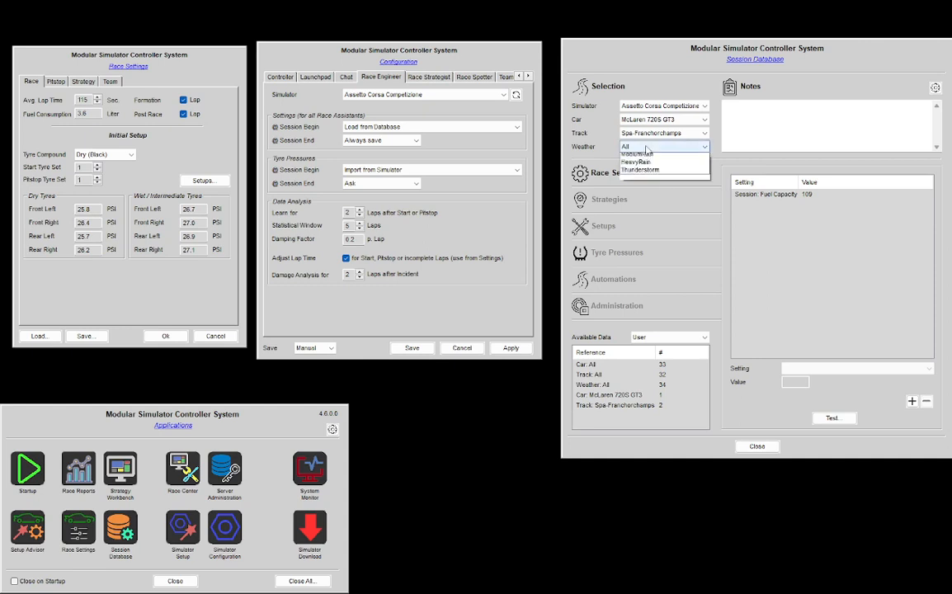
left_click(649, 169)
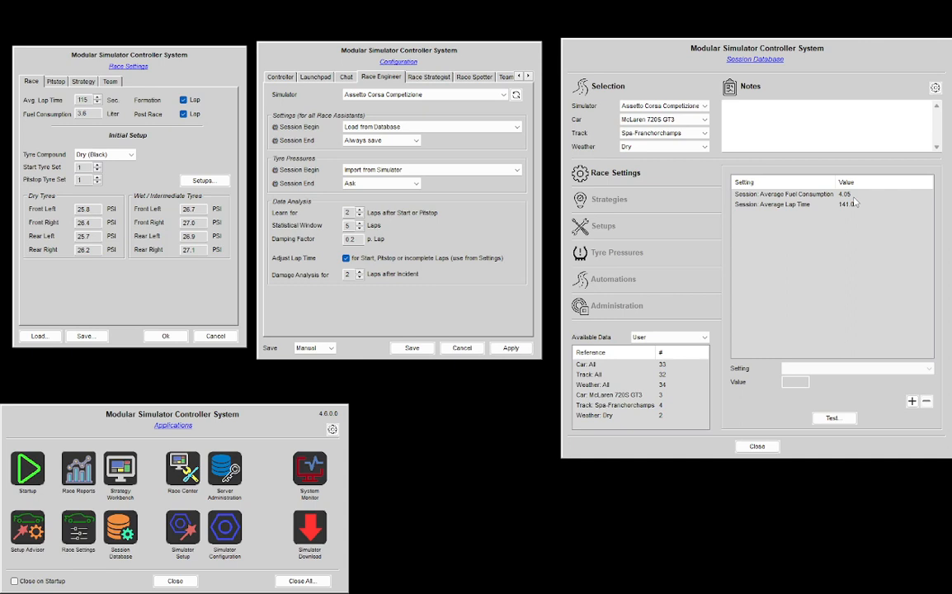
left_click(625, 146)
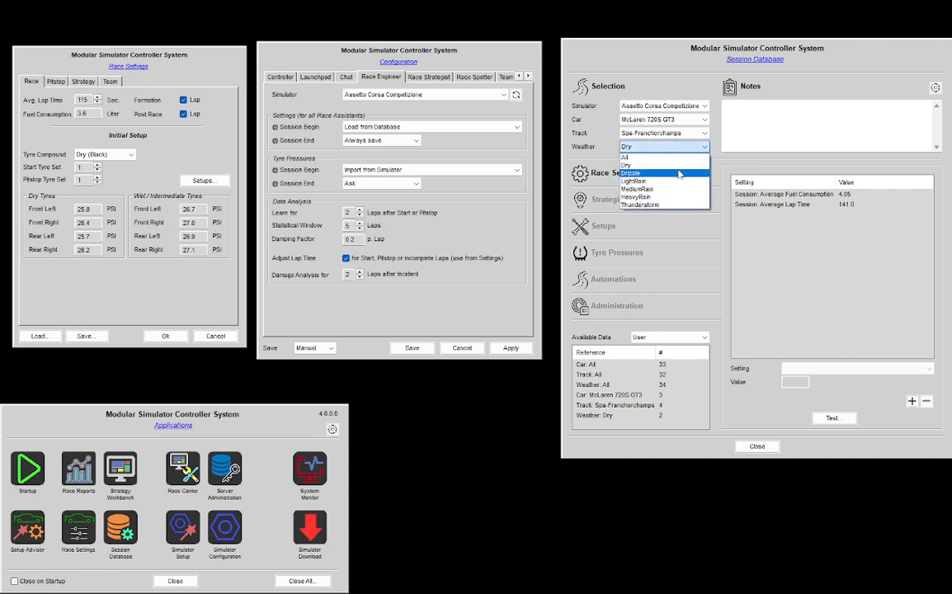
left_click(679, 184)
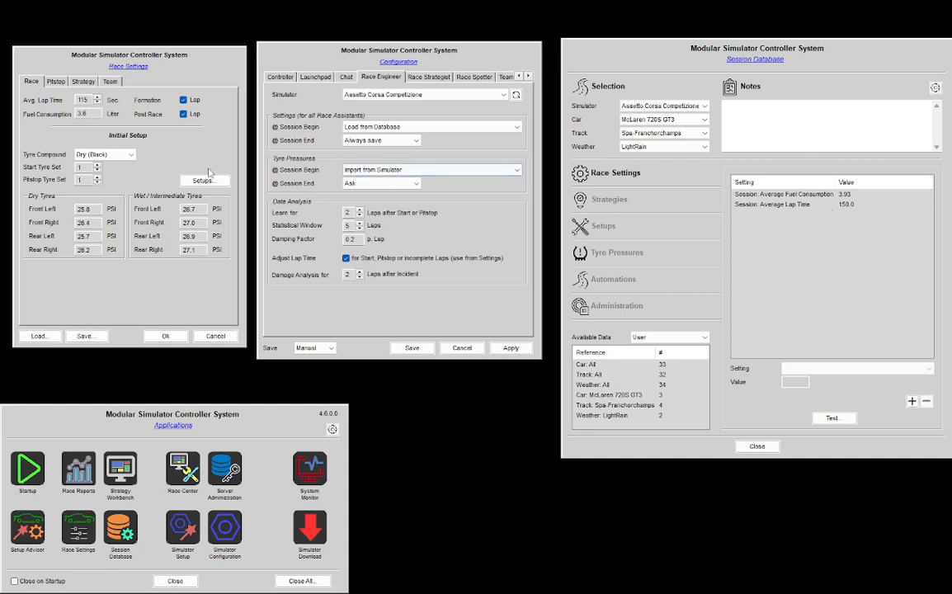
left_click(379, 141)
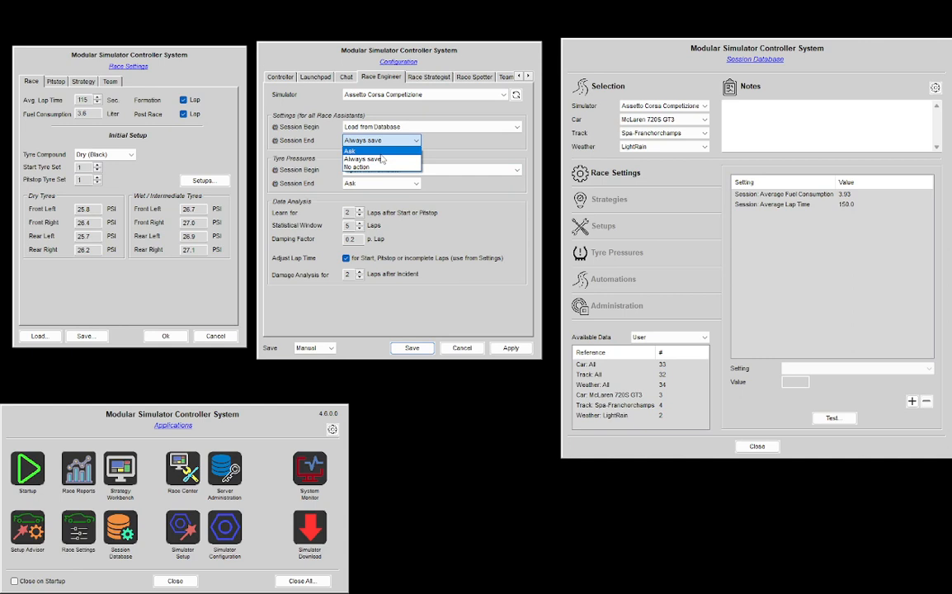
left_click(404, 137)
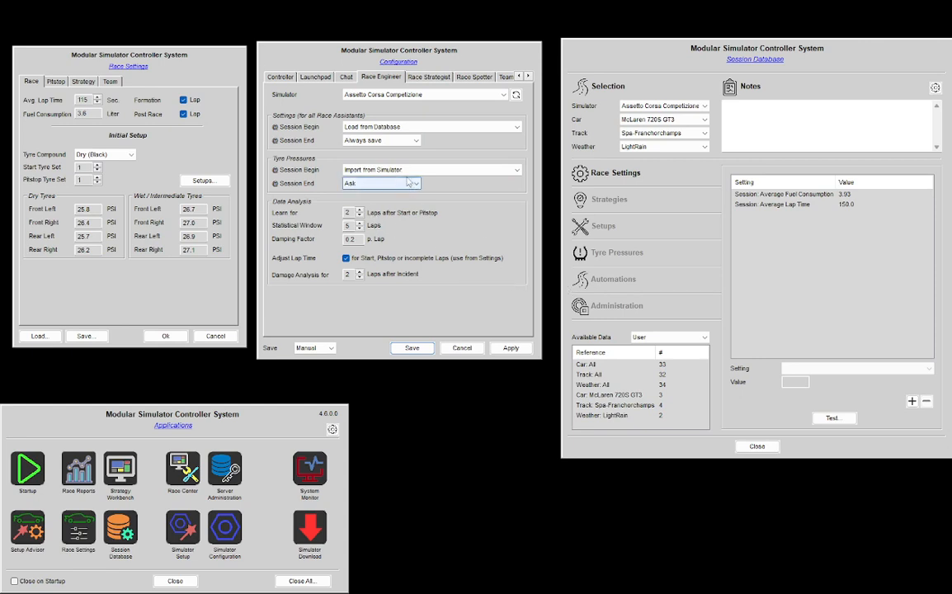
Set the Race Engineer's tyre pressures at session begin to Load from Settings
left_click(367, 170)
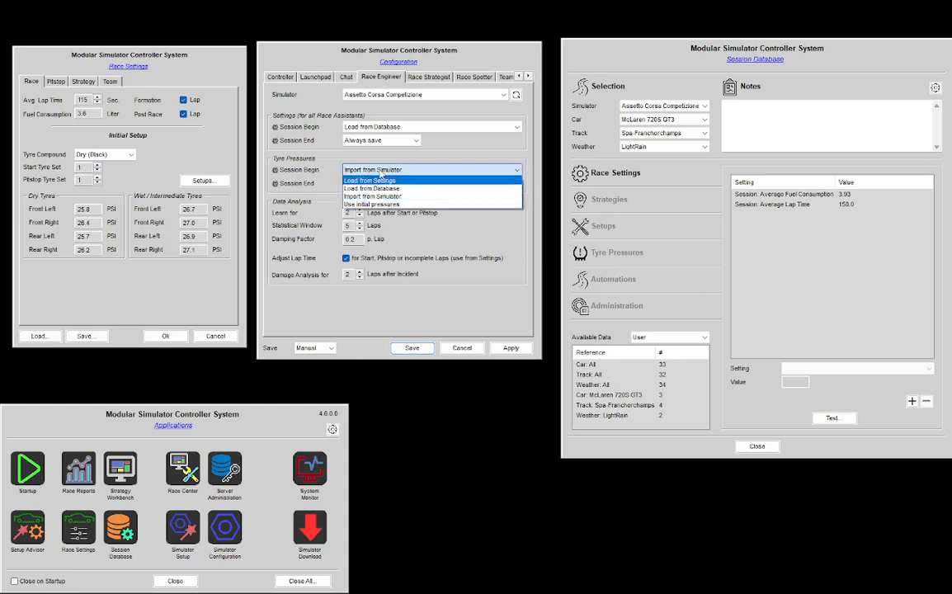
left_click(349, 146)
left_click(395, 170)
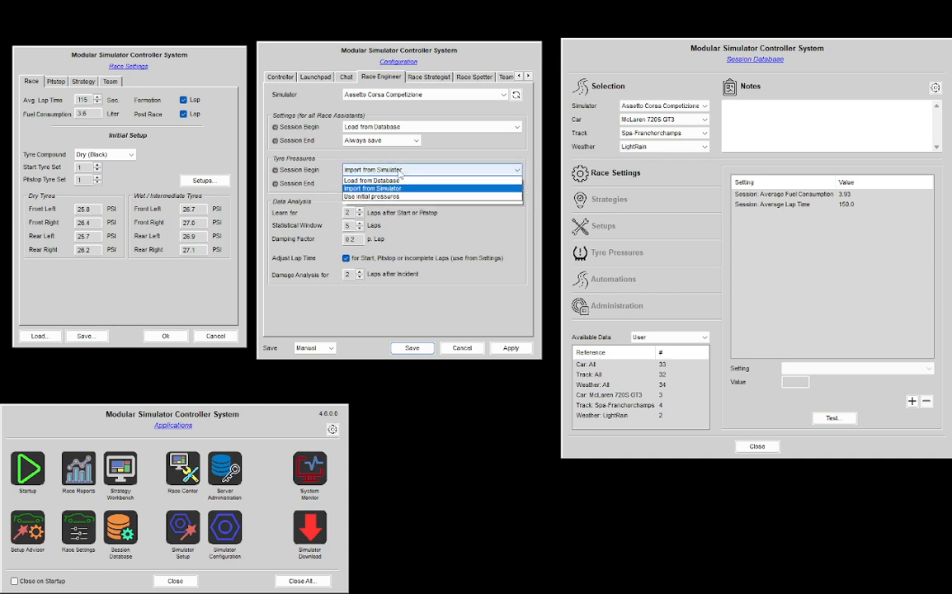
left_click(442, 178)
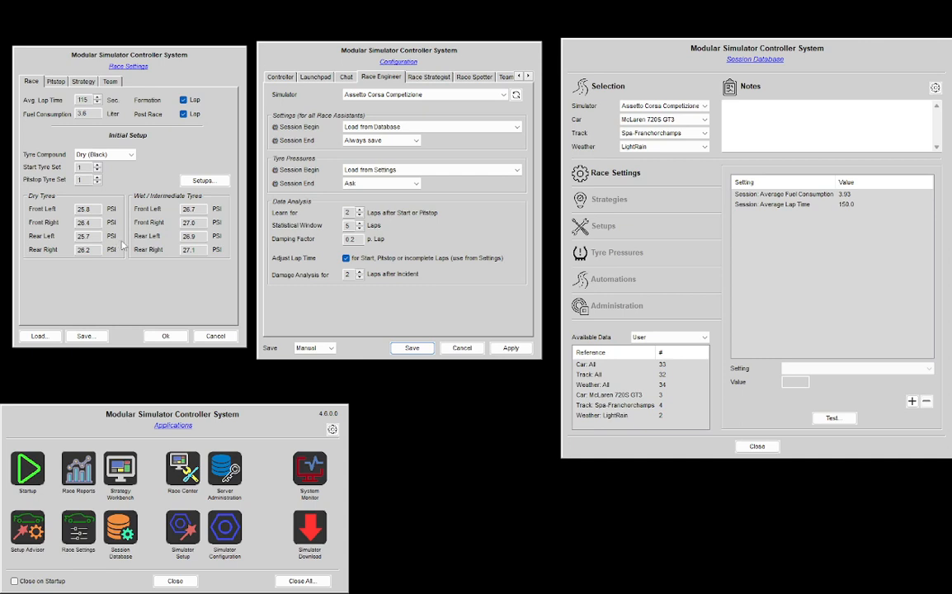
Set the Race Engineer's tyre pressures at session begin to Load from Database
left_click(398, 170)
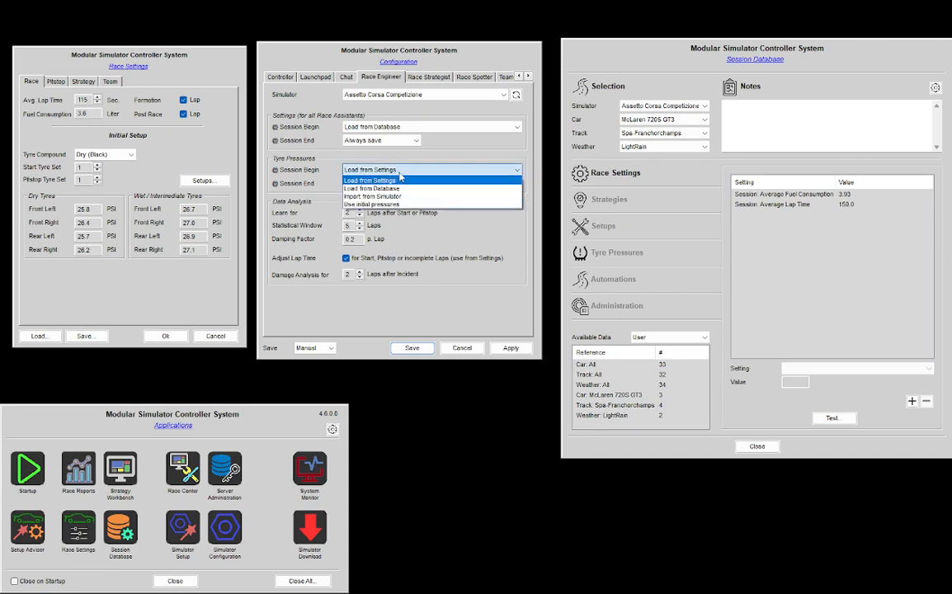
left_click(378, 189)
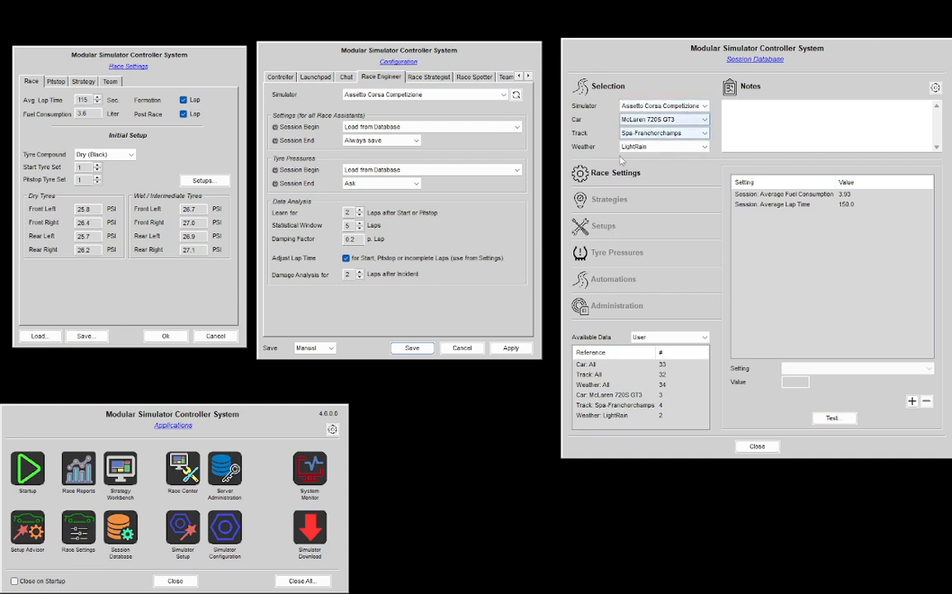
Look up the session database's tyre pressures for Drizzle weather with the Wet (Black) compound
left_click(626, 254)
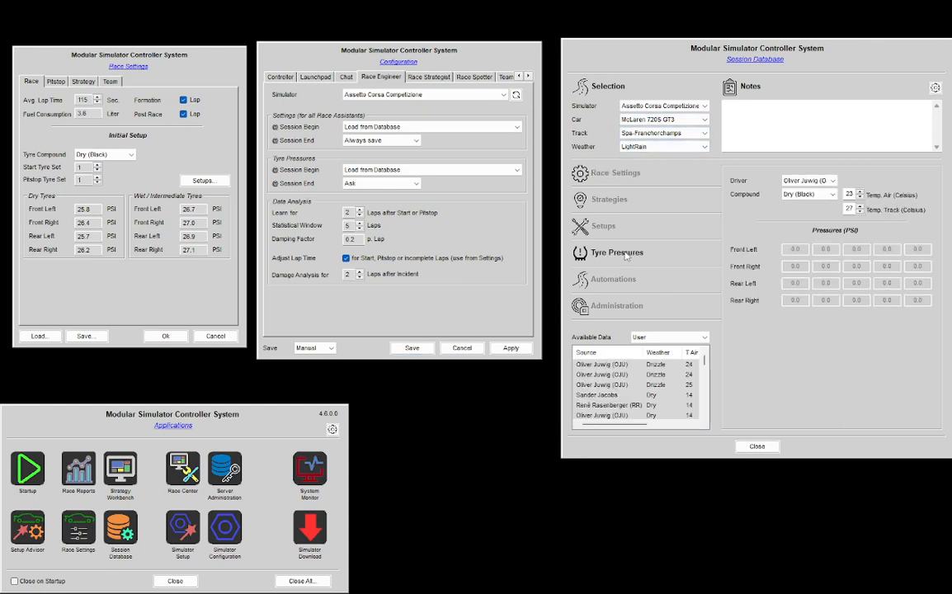
left_click(820, 195)
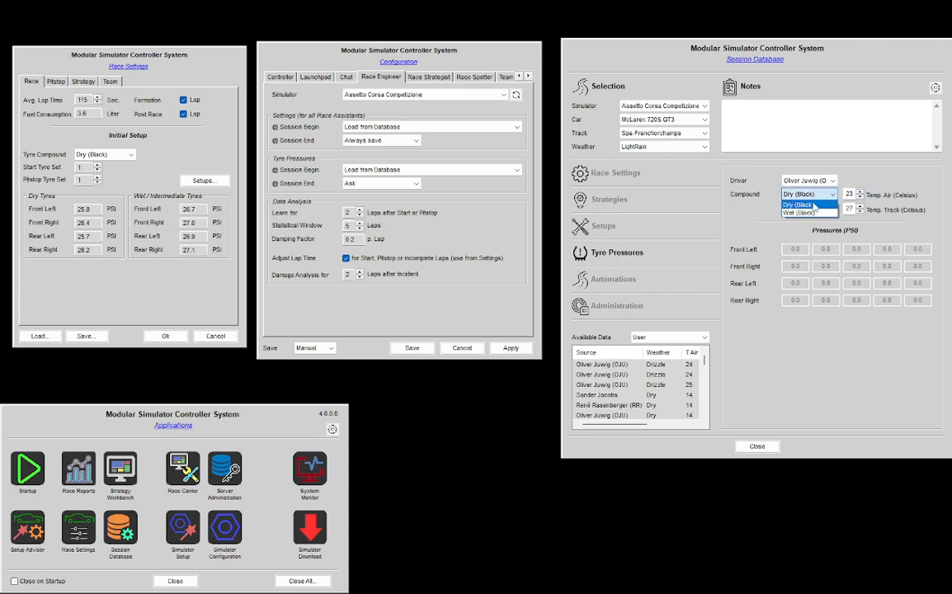
left_click(683, 150)
left_click(682, 150)
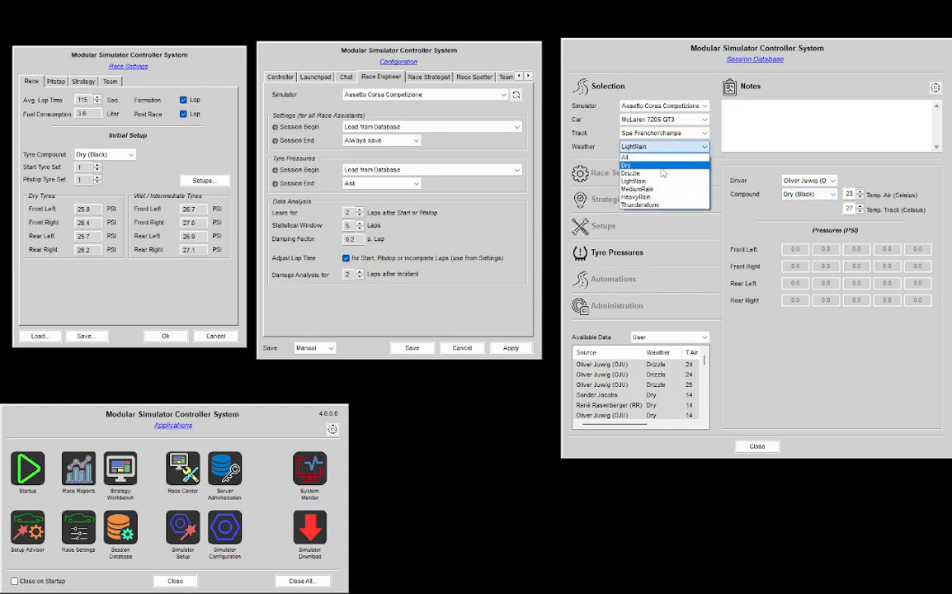
left_click(664, 174)
left_click(793, 194)
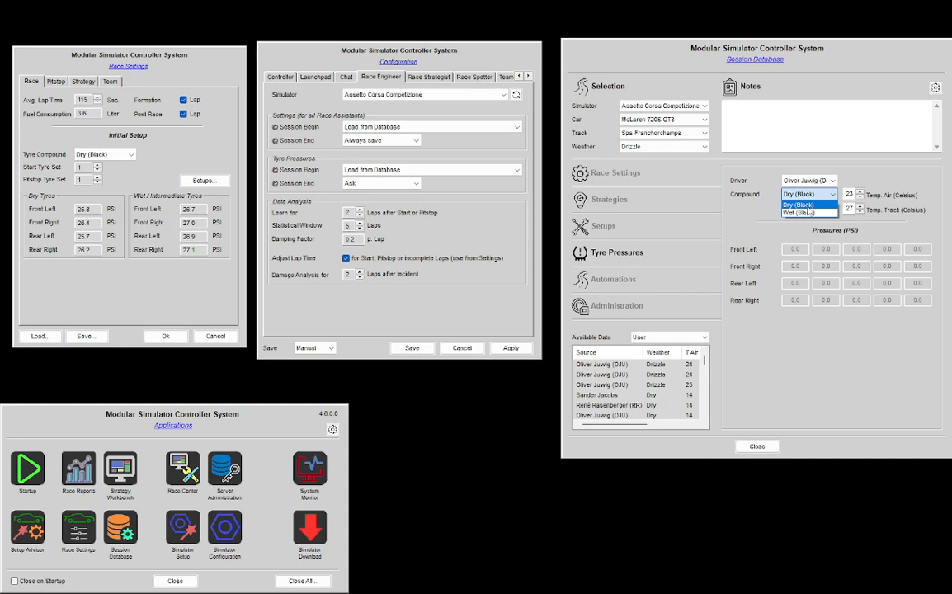
left_click(812, 213)
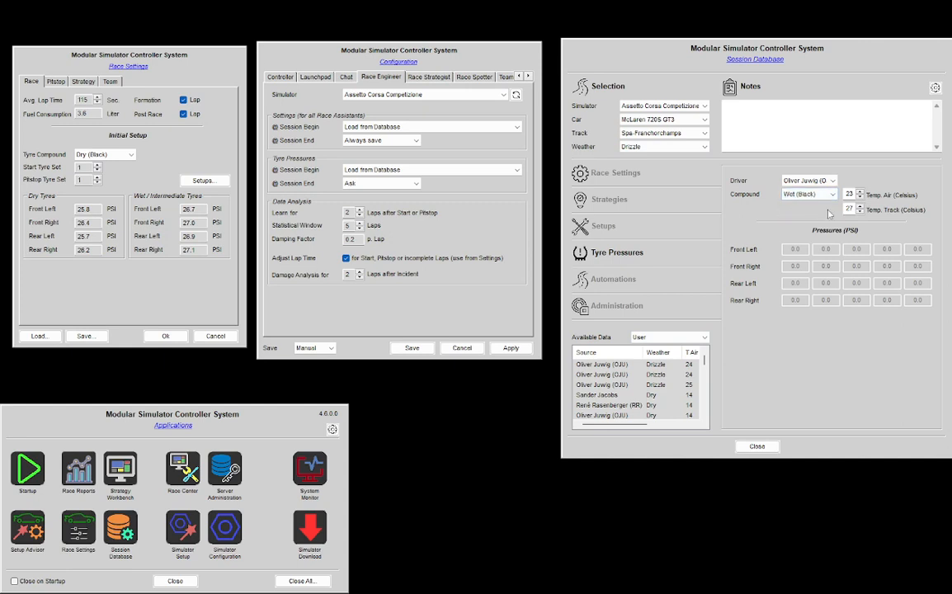
Look up the Drizzle tyre pressures for the Dry (Black) compound at 24 °C air and 29 °C track temperature
left_click(860, 191)
key("Tab")
left_click(825, 194)
left_click(822, 207)
left_click(662, 426)
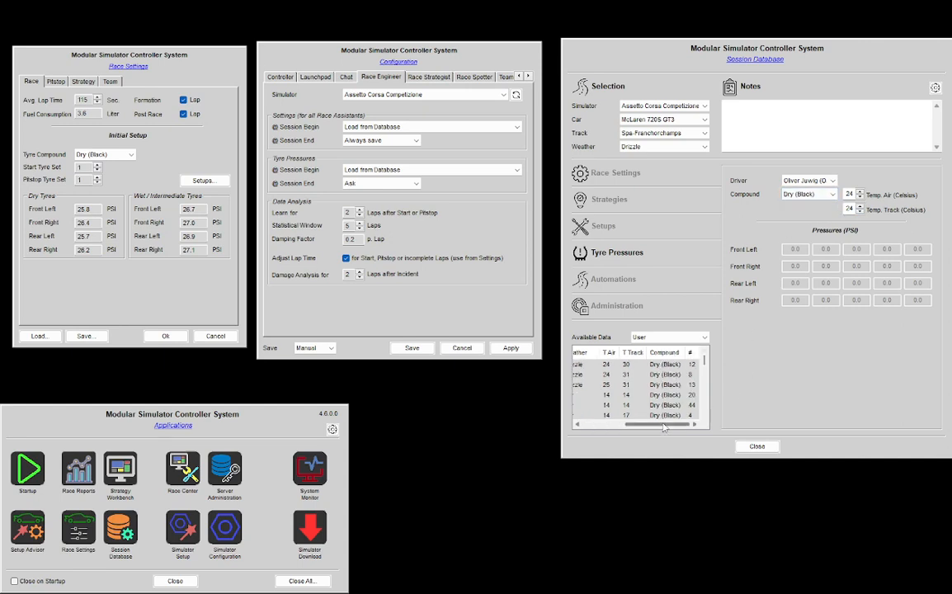
left_click_drag(664, 426, 619, 425)
left_click(861, 206)
left_click(861, 206)
left_click(861, 207)
left_click(861, 207)
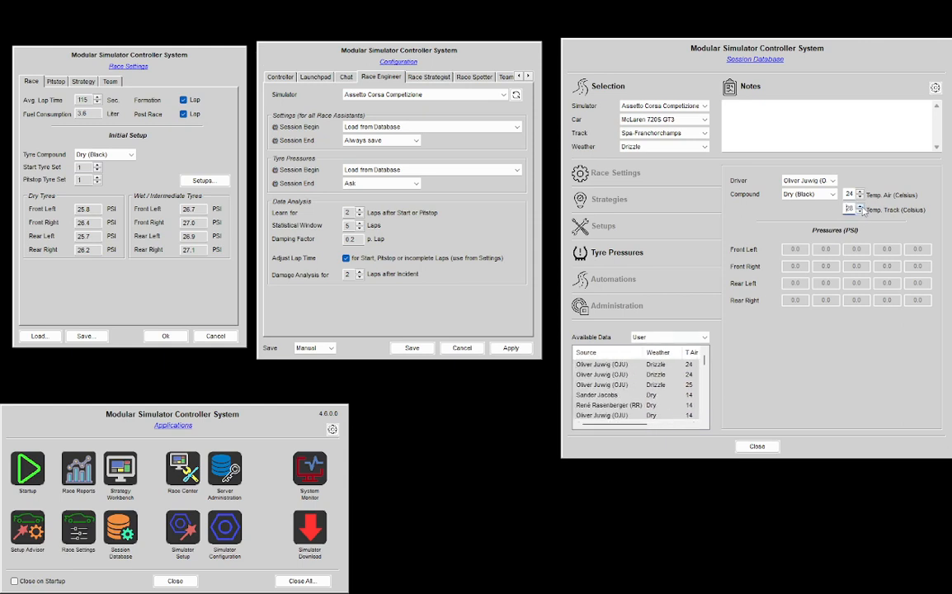
left_click(862, 207)
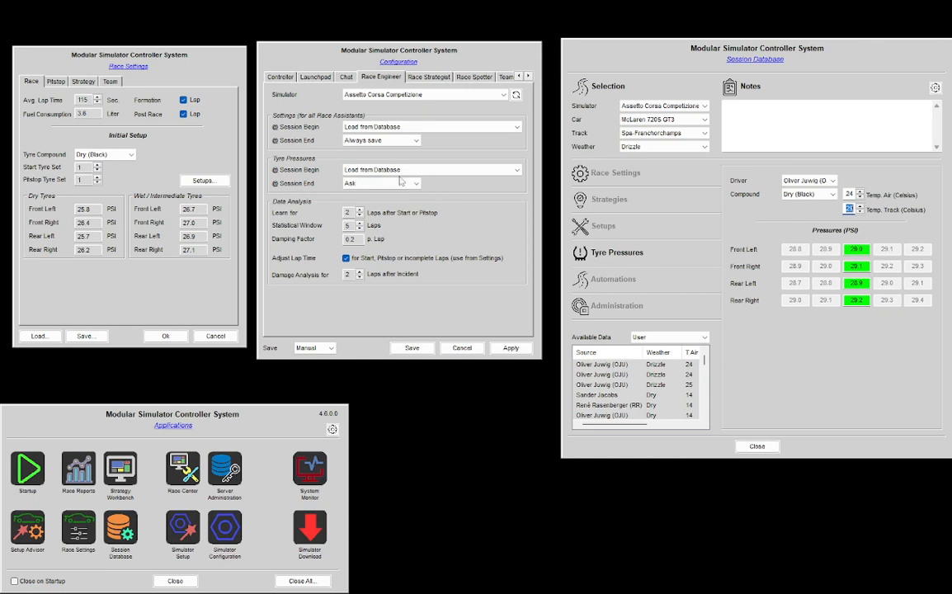
Set the Race Engineer's tyre pressures at session begin to Import from Simulator and review the alternative options
left_click(371, 170)
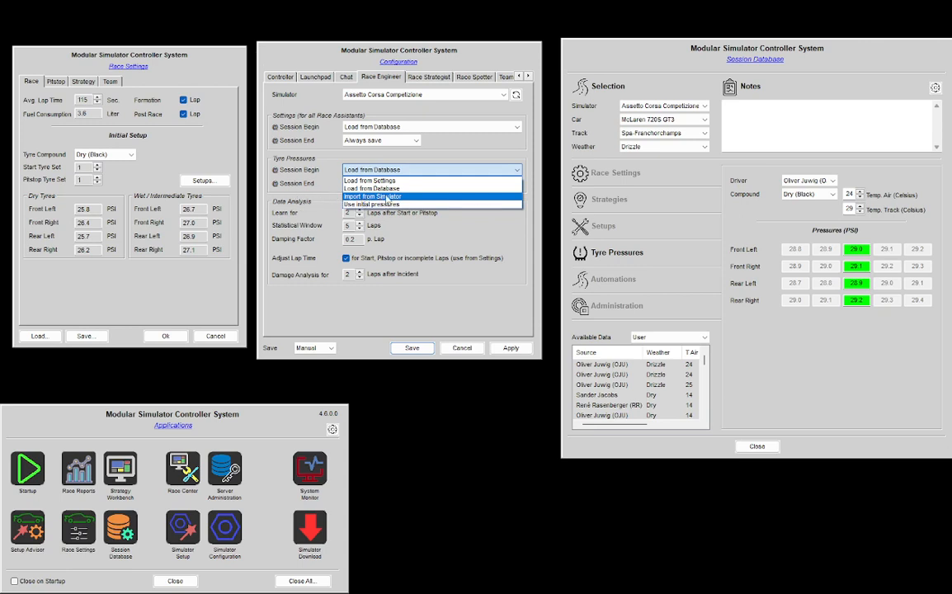
left_click(386, 197)
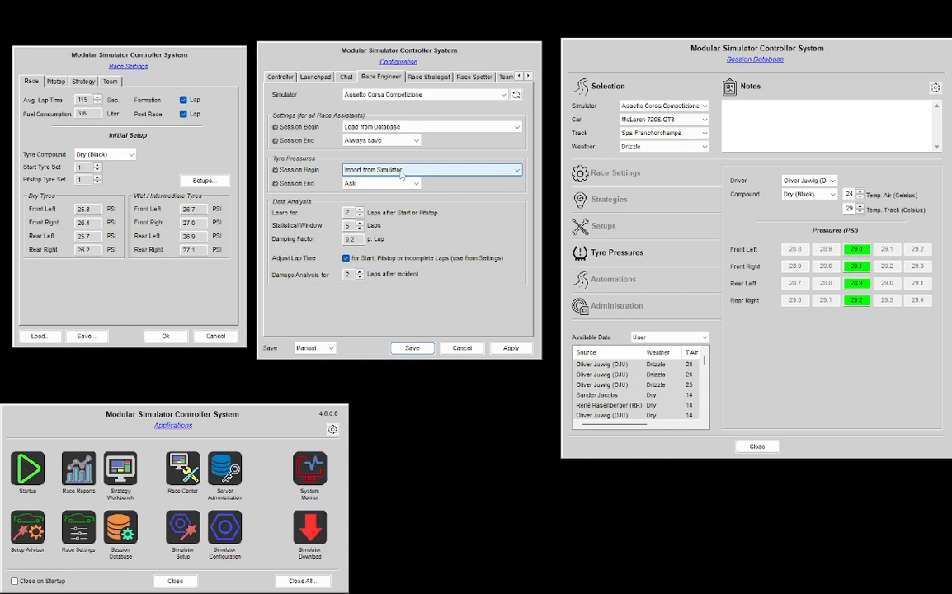
left_click(401, 171)
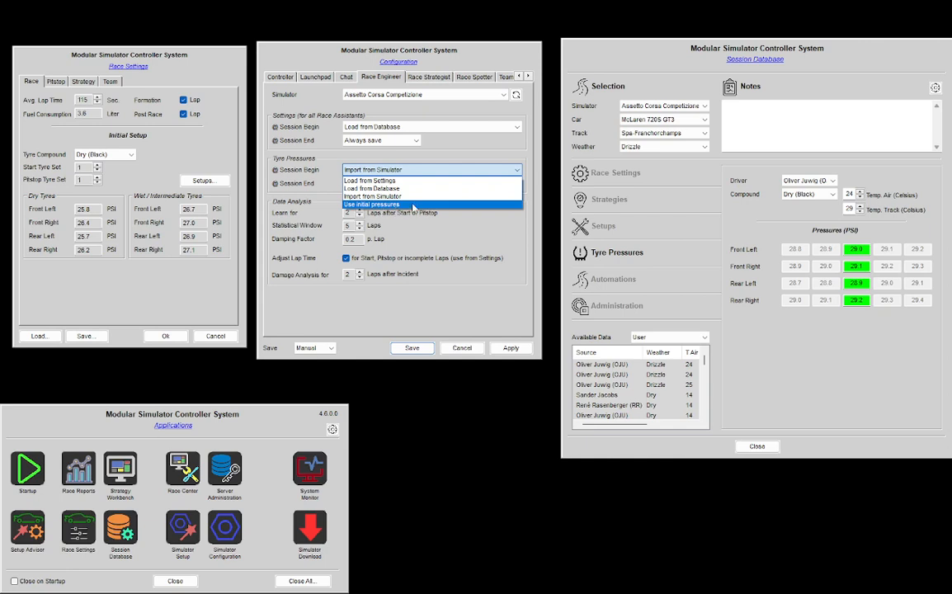
left_click(404, 295)
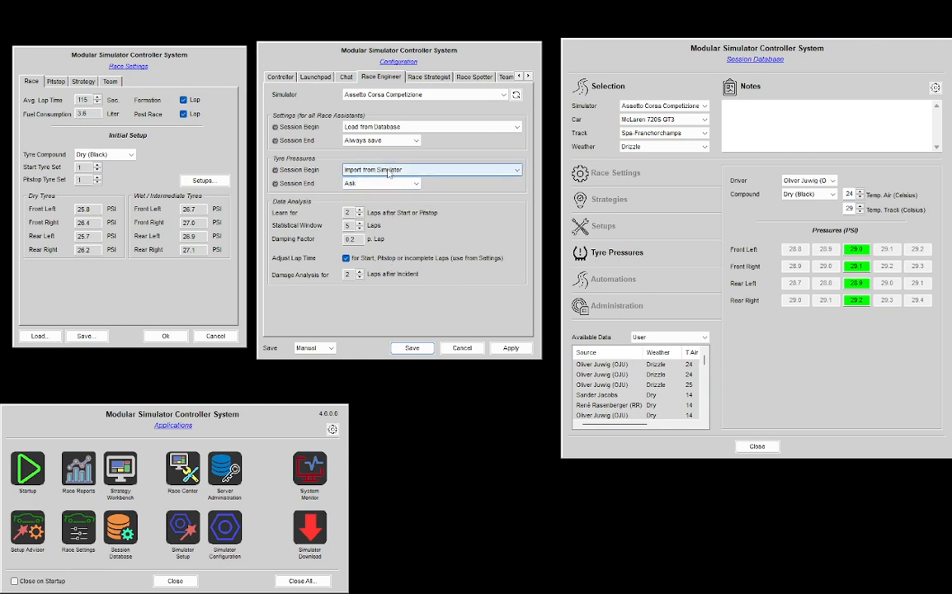
Set the Race Engineer's tyre pressures at session begin to Use initial pressures
left_click(381, 170)
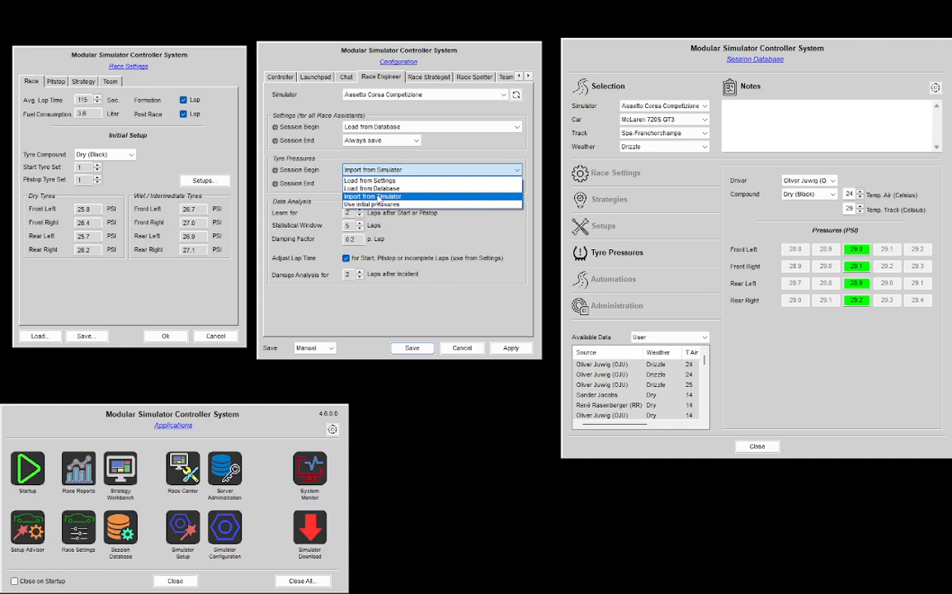
left_click(389, 204)
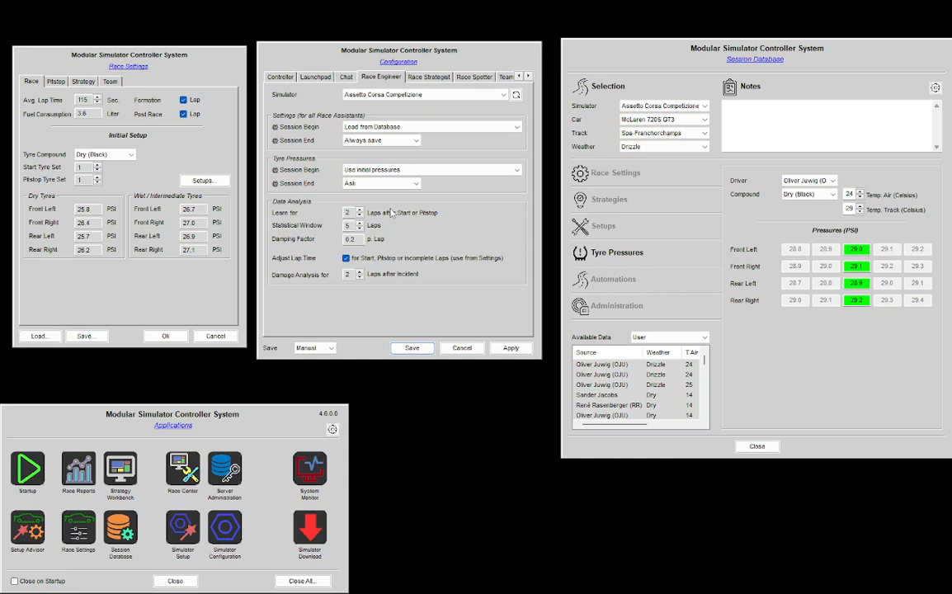
left_click(389, 172)
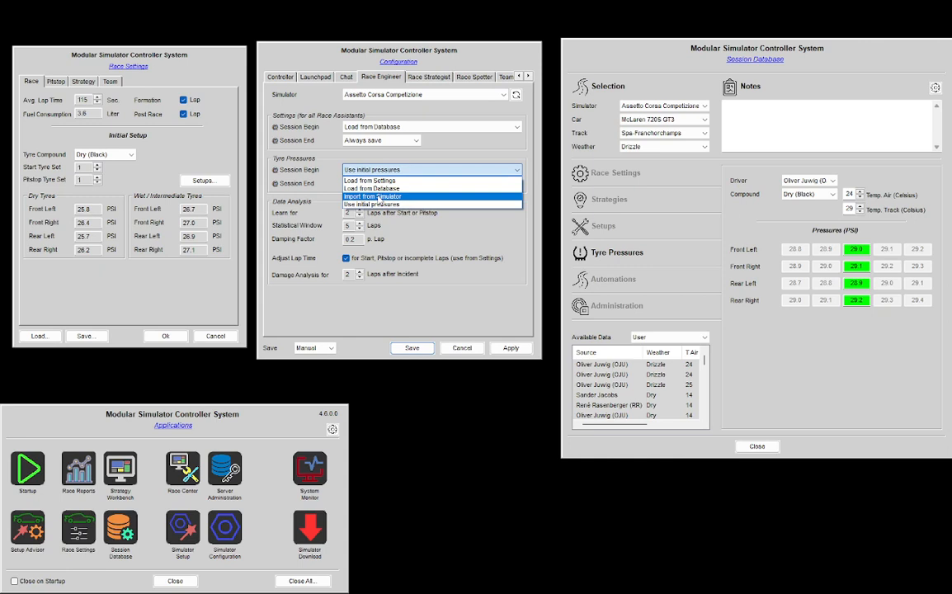
left_click(335, 268)
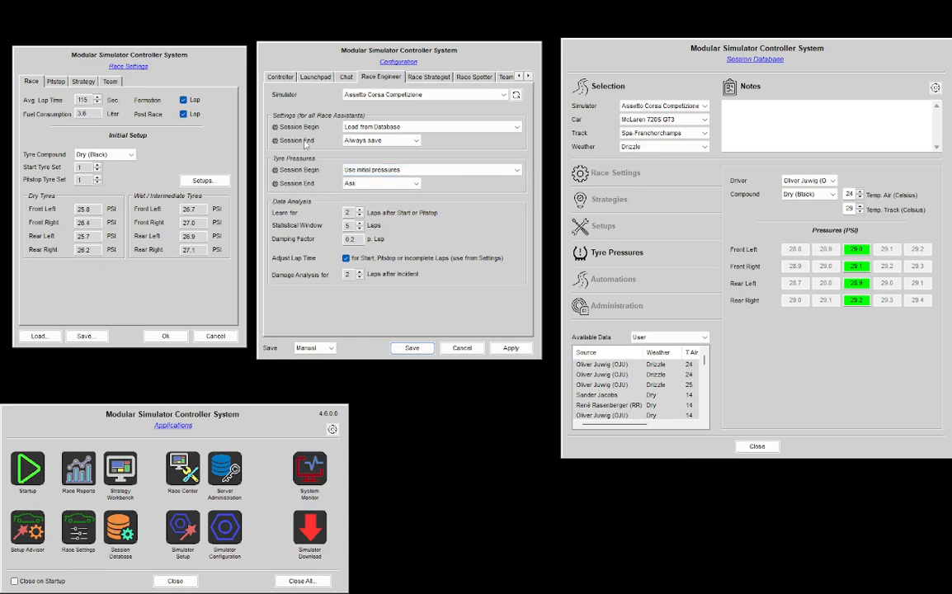
Review the session-end options for the Race Engineer's tyre pressures and choose No action
left_click(345, 185)
left_click(368, 188)
left_click(321, 197)
left_click(363, 183)
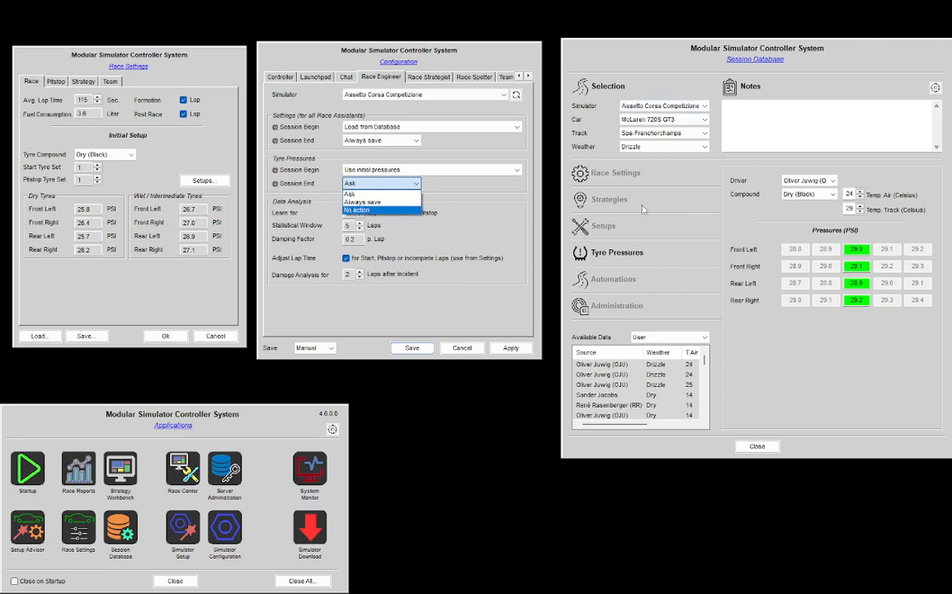
left_click(448, 194)
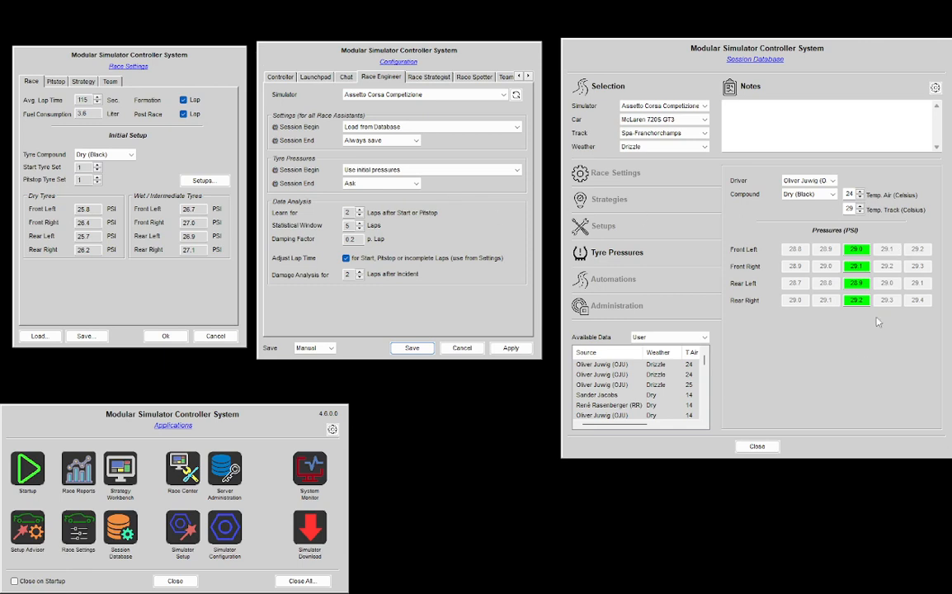
left_click(363, 184)
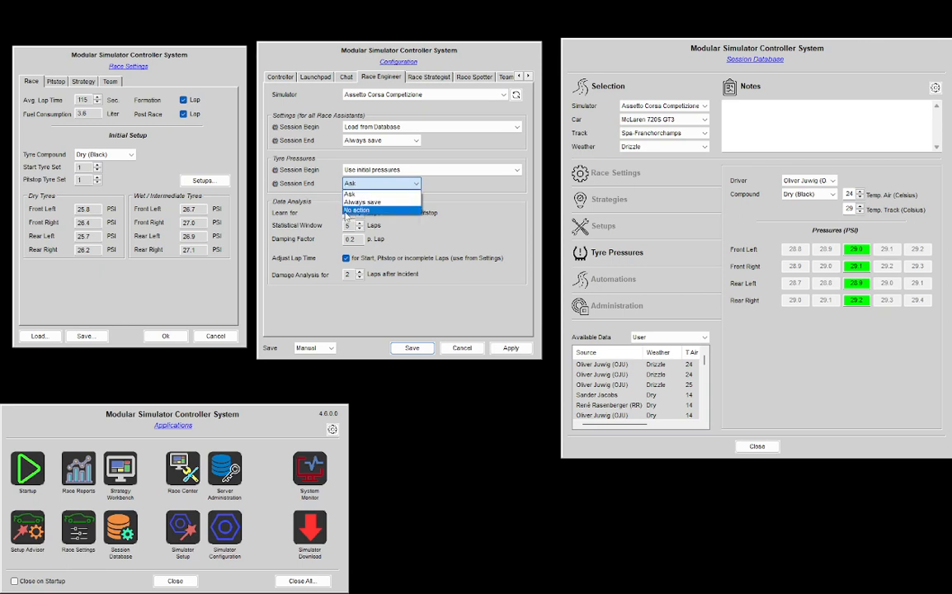
left_click(347, 211)
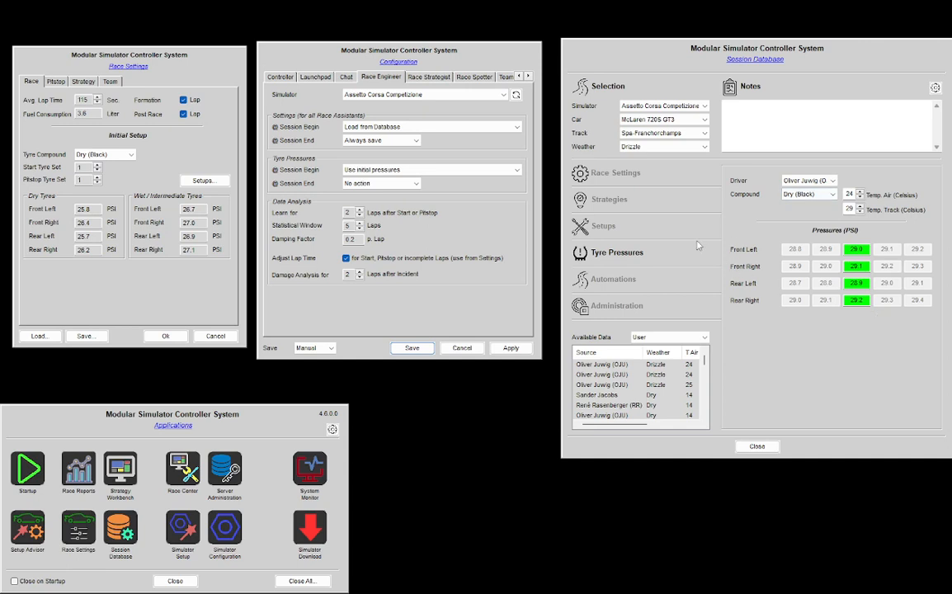
View the stored tyre pressures for Dry weather in the session database
left_click(645, 146)
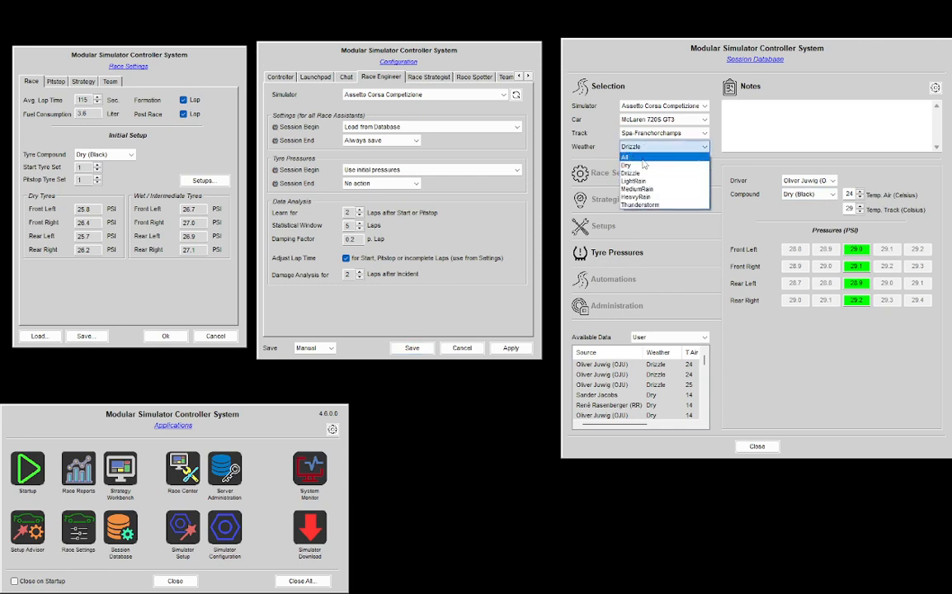
left_click(643, 165)
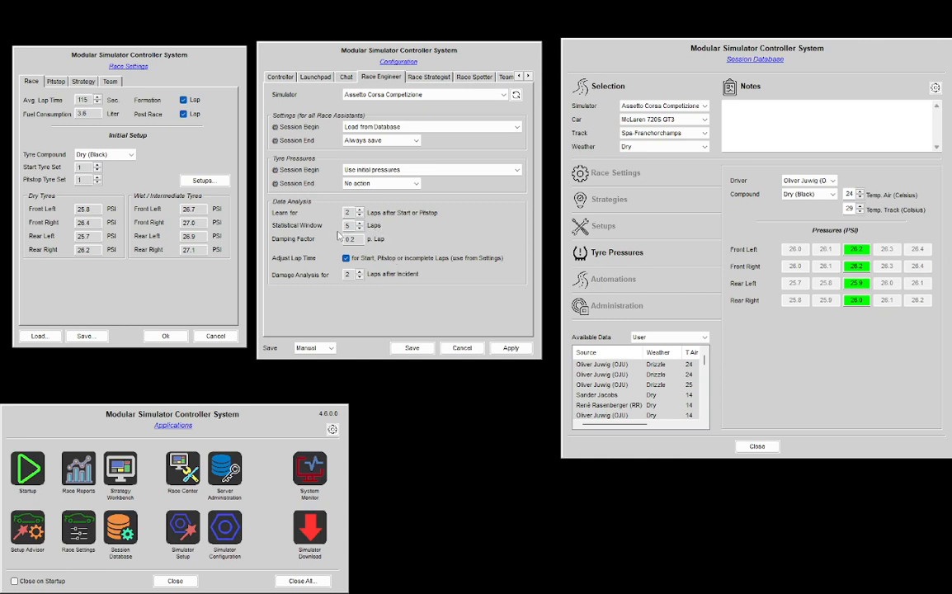
Review the Statistical Window and Damping Factor in the Race Engineer's data analysis settings, keeping the window at 5 laps
left_click(358, 229)
left_click(360, 222)
left_click(359, 229)
left_click(354, 227)
left_click(360, 239)
left_click_drag(360, 239, 340, 238)
Review the Race Strategist's session-end actions, keeping race report and telemetry on Always save and Race Review on Yes
left_click(410, 75)
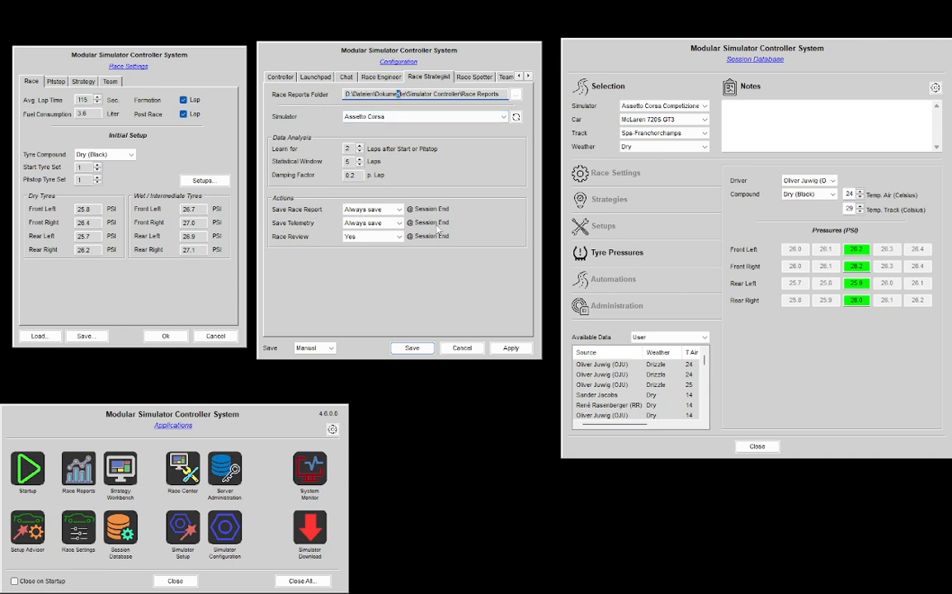
left_click(399, 211)
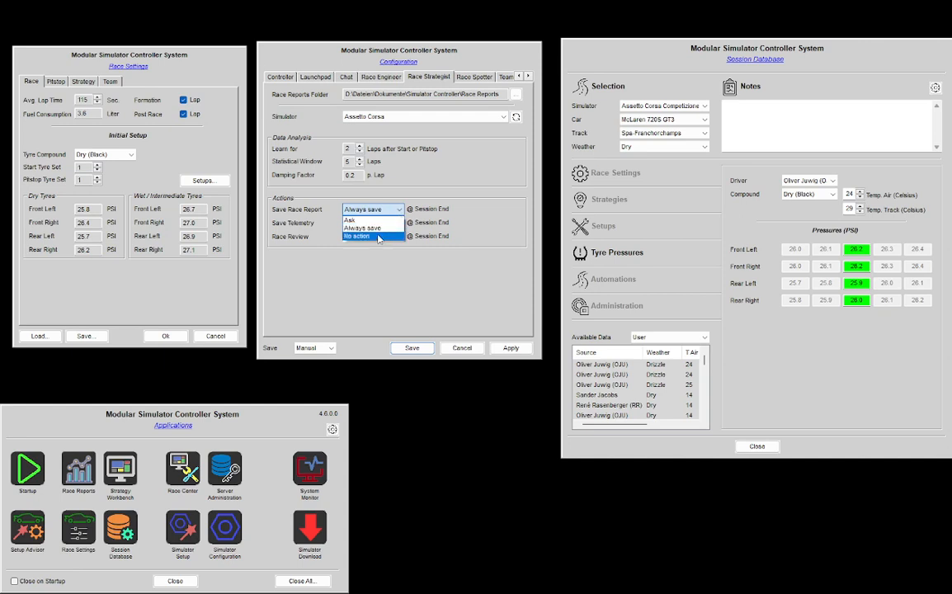
left_click(393, 197)
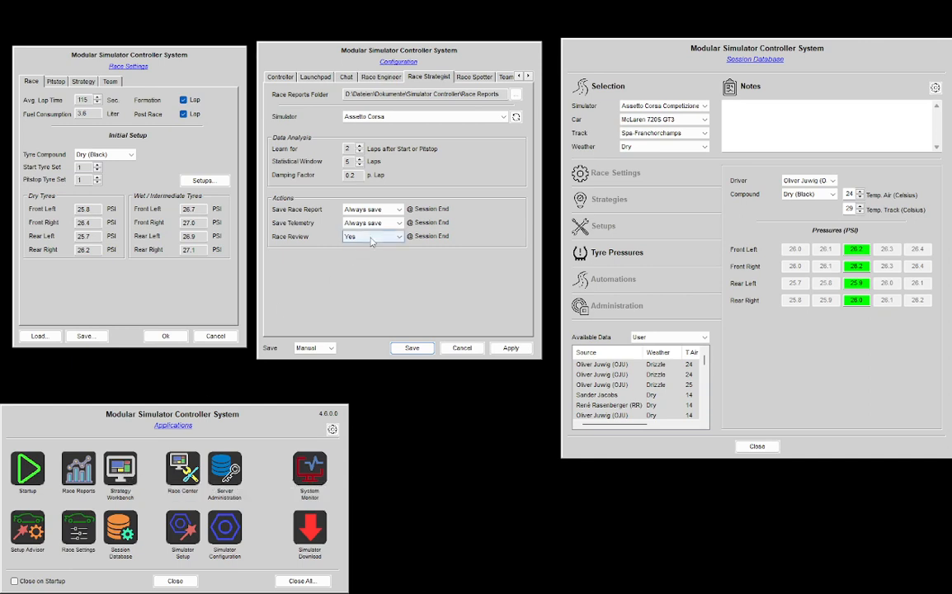
left_click(393, 223)
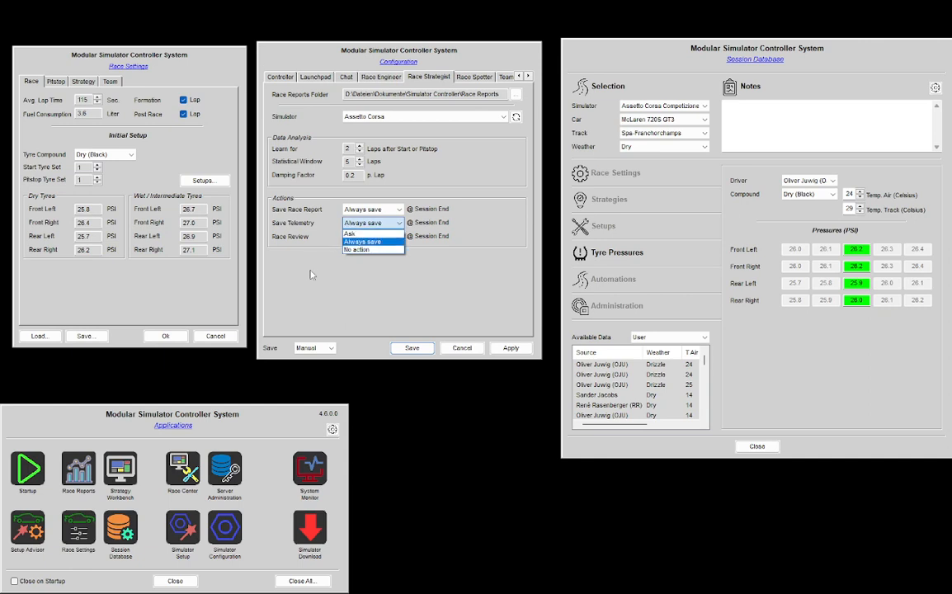
left_click(361, 241)
left_click(355, 225)
left_click(330, 275)
left_click(371, 236)
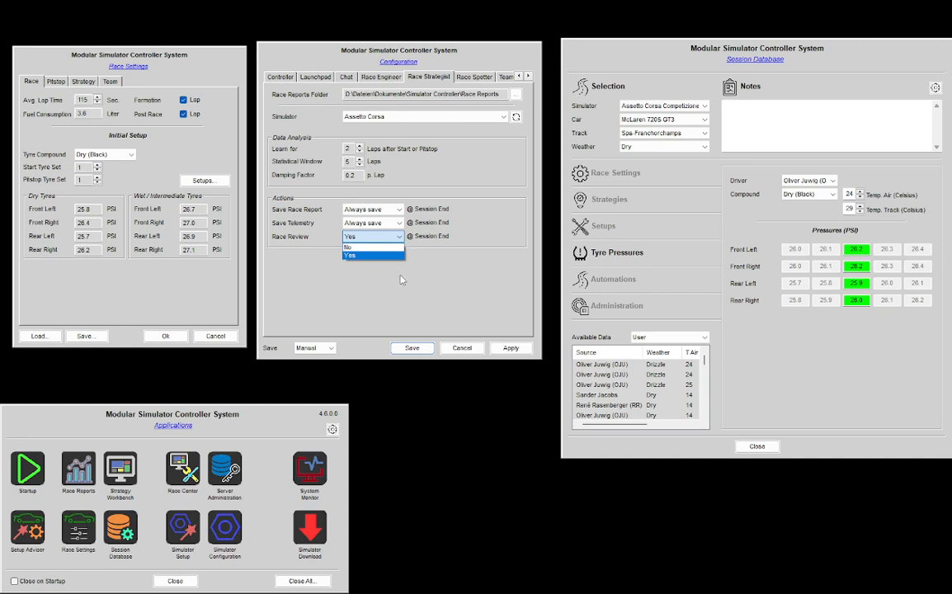
left_click(363, 255)
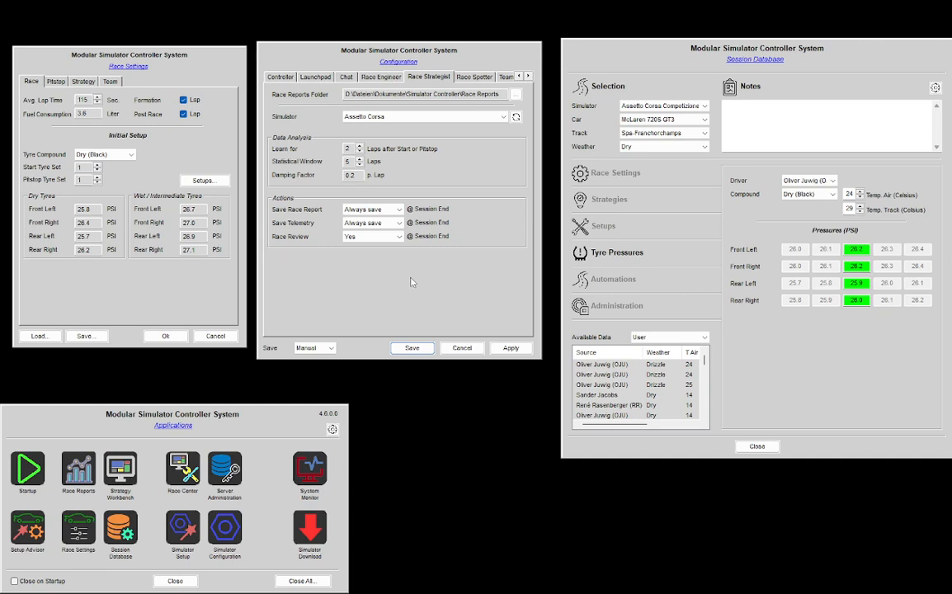
Review the Race Spotter's announcement settings and the frequency options for opponent infos
left_click(474, 77)
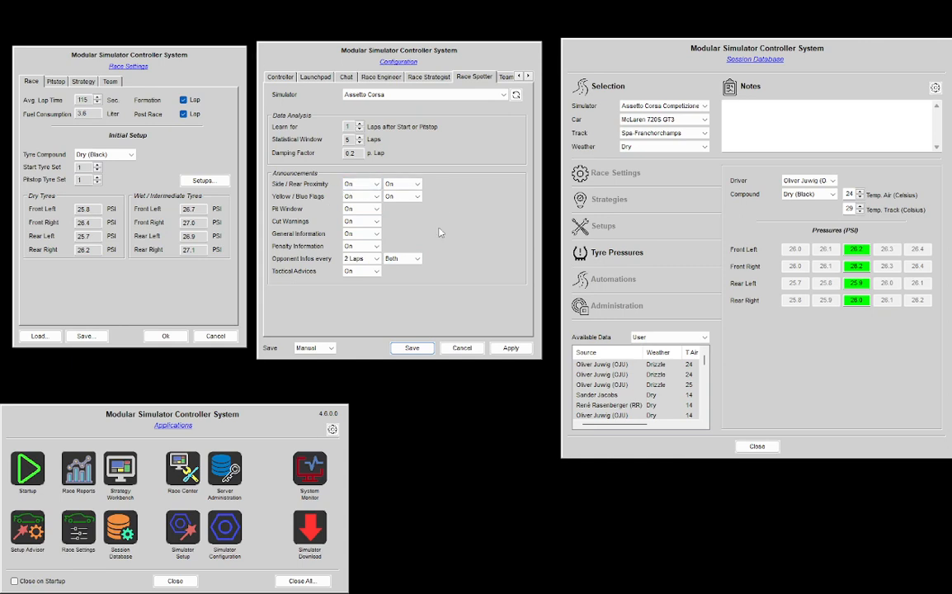
left_click(367, 260)
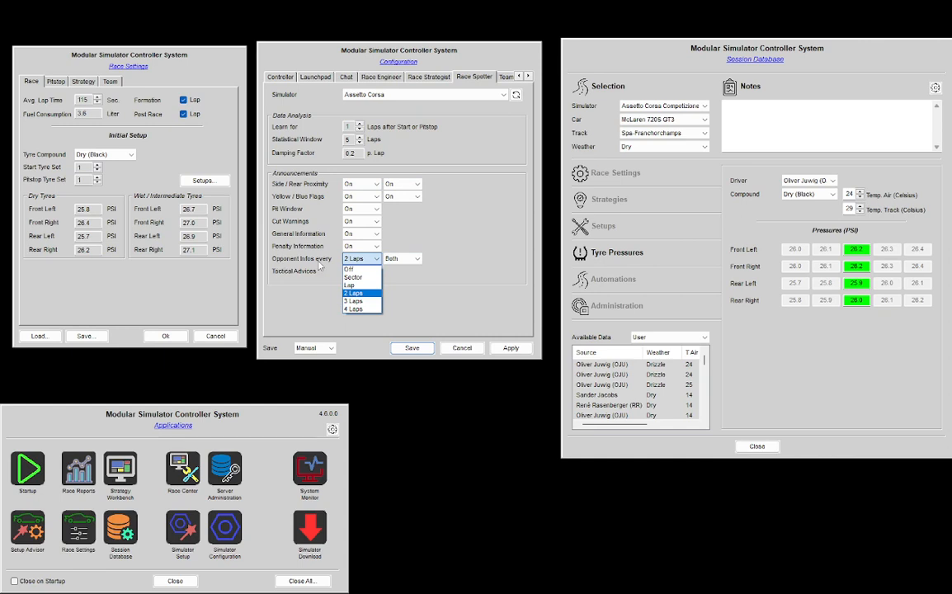
left_click(474, 253)
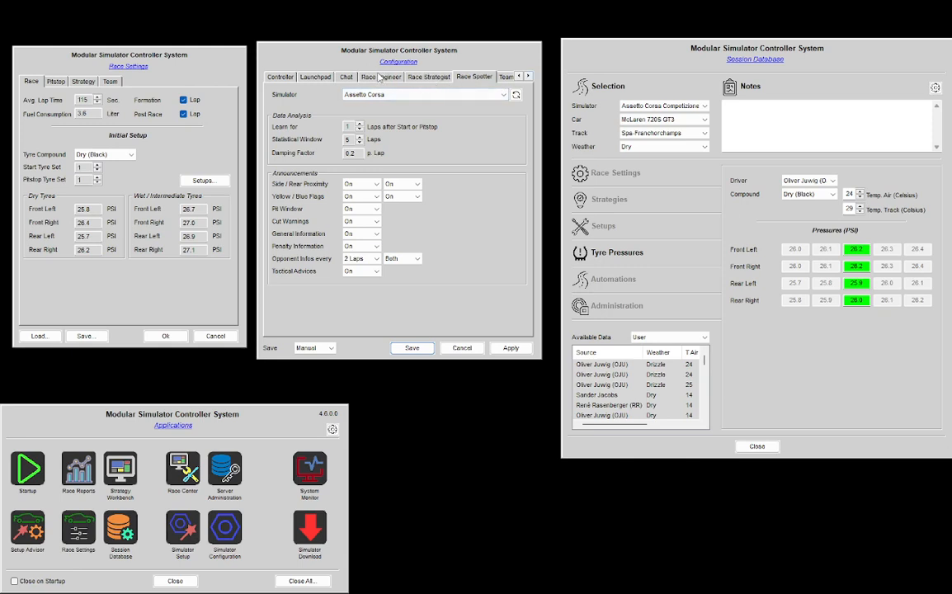
Return to the Race Engineer configuration and display the pitstop section of the race settings
left_click(380, 77)
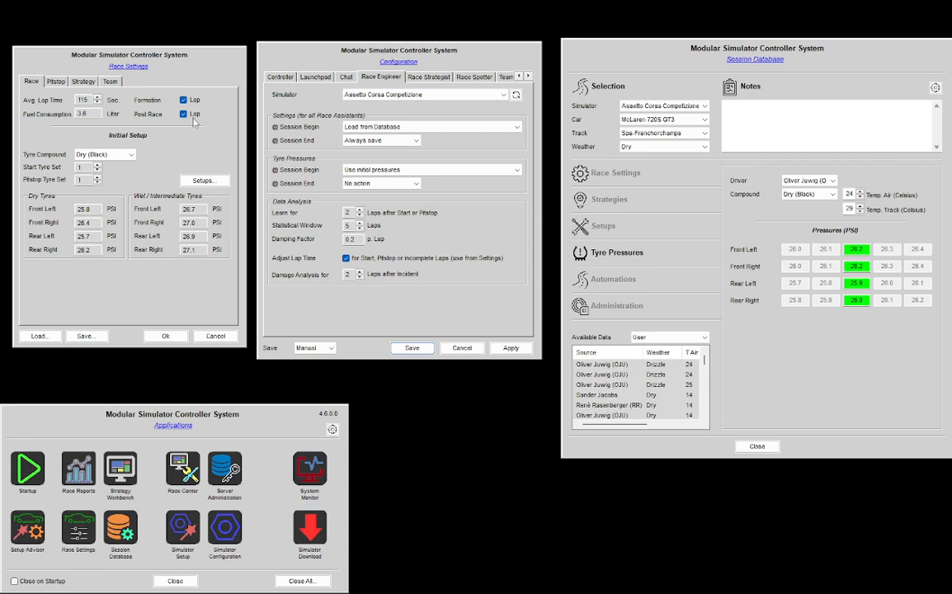
left_click(58, 82)
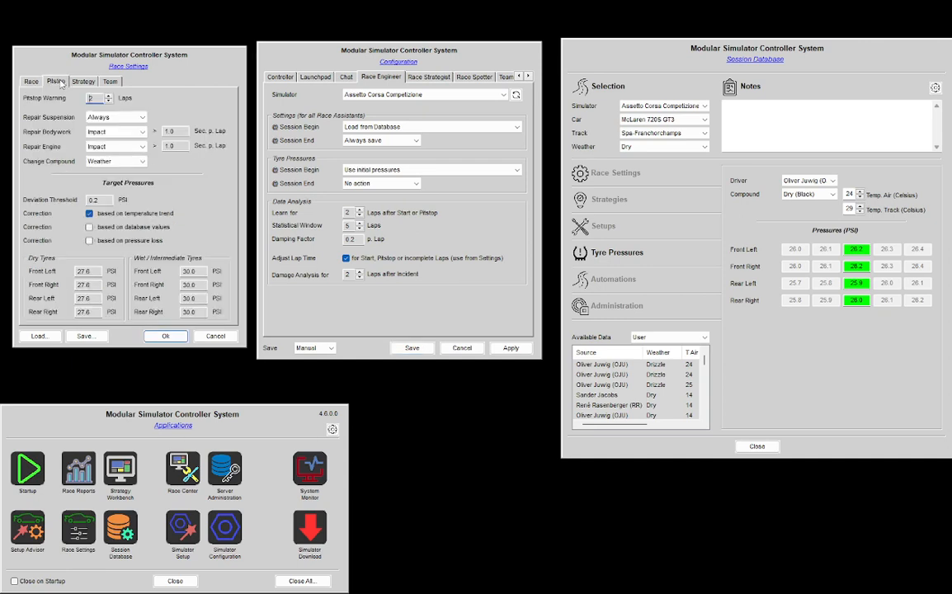
Review the strategy and race sections of the race settings, switching between them and ending on the race section
left_click(83, 82)
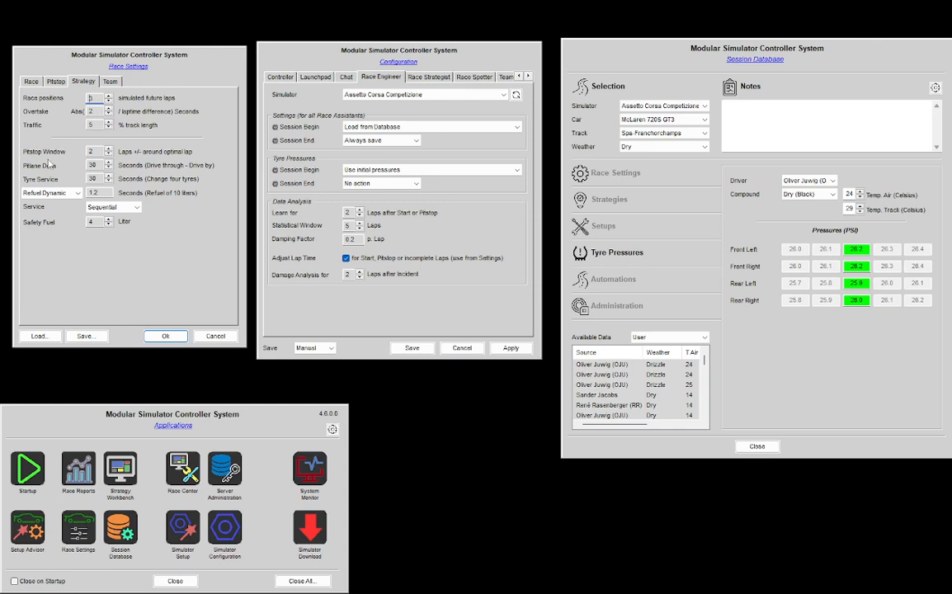
left_click(30, 81)
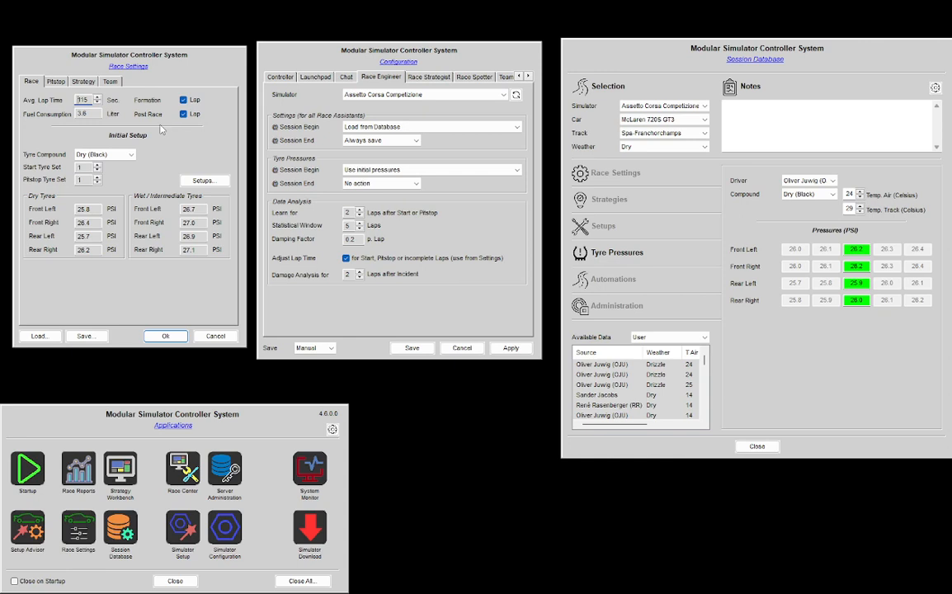
left_click(82, 81)
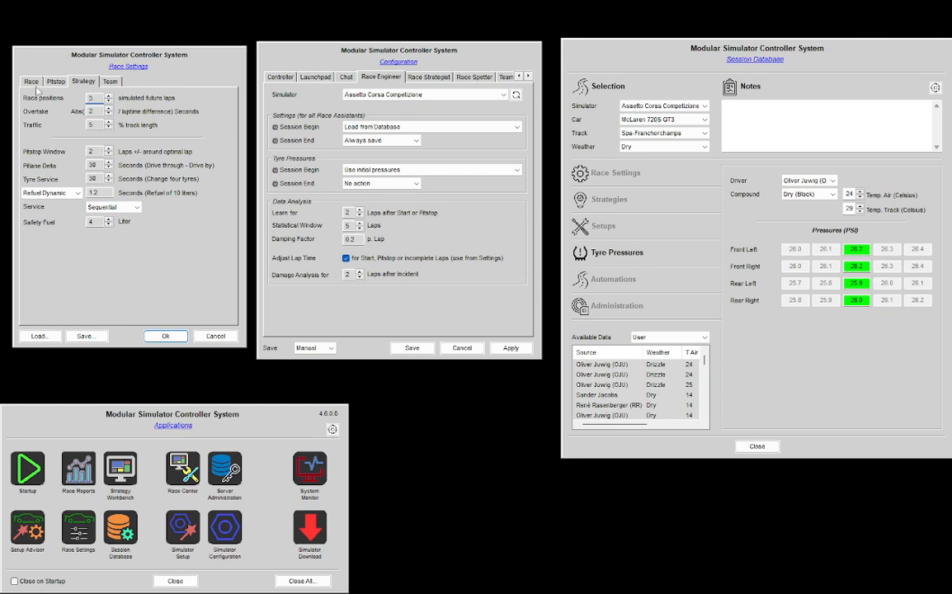
left_click(33, 82)
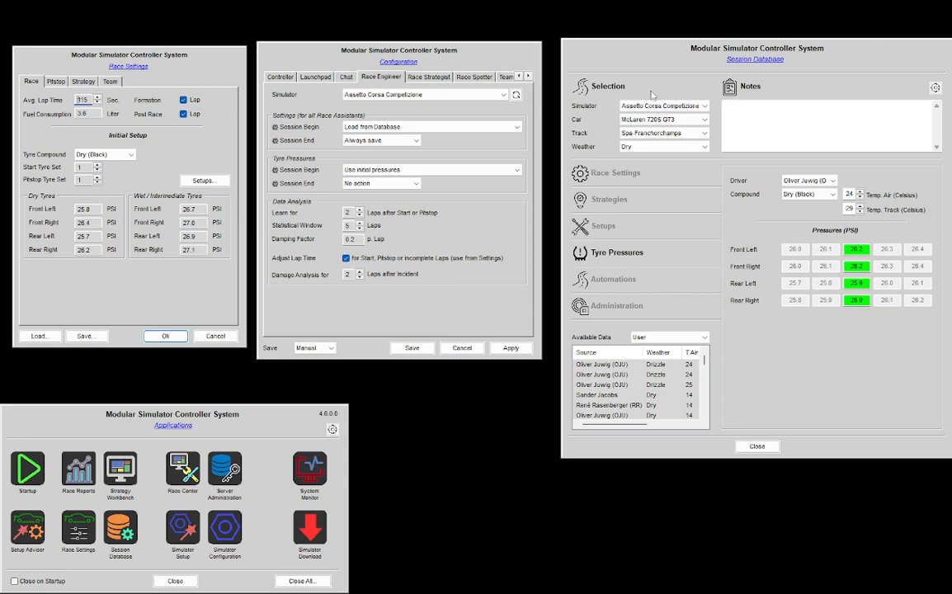
Set car, track and weather to All in the session database for Assetto Corsa Competizione
left_click(647, 119)
left_click(644, 132)
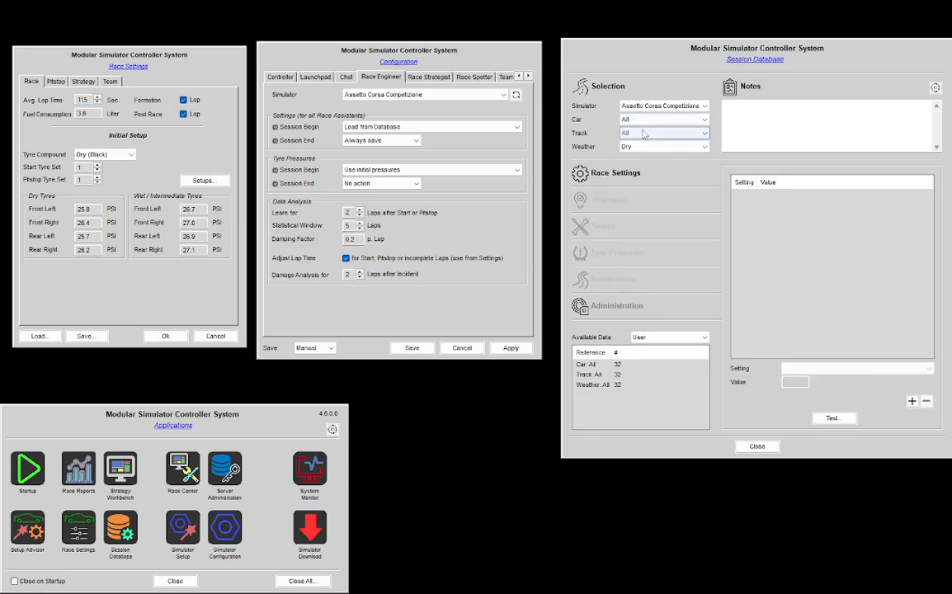
left_click(651, 146)
left_click(631, 154)
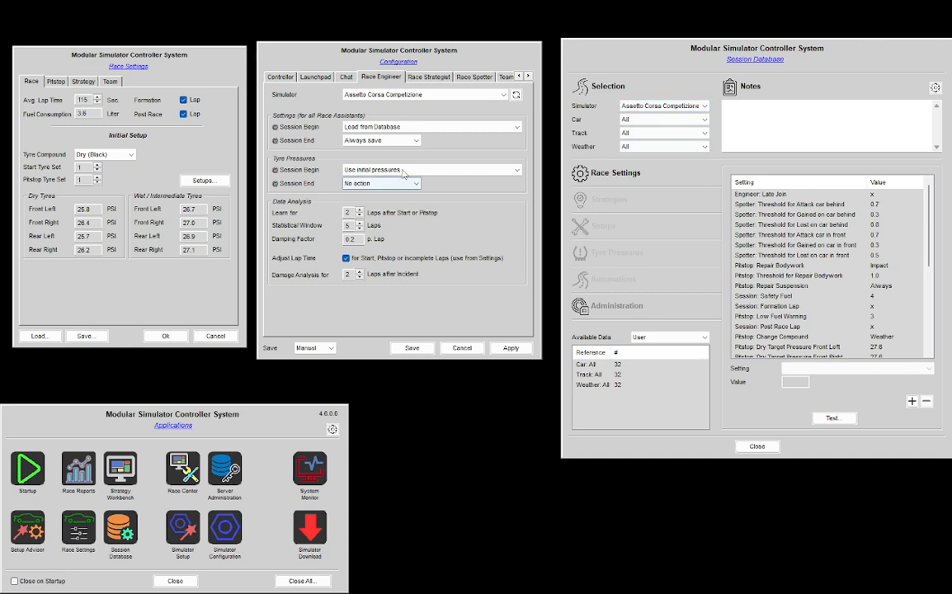
Review the session-begin settings options, keeping Load from Database, and set the pitstop warning in the race settings to 3 laps
left_click(399, 127)
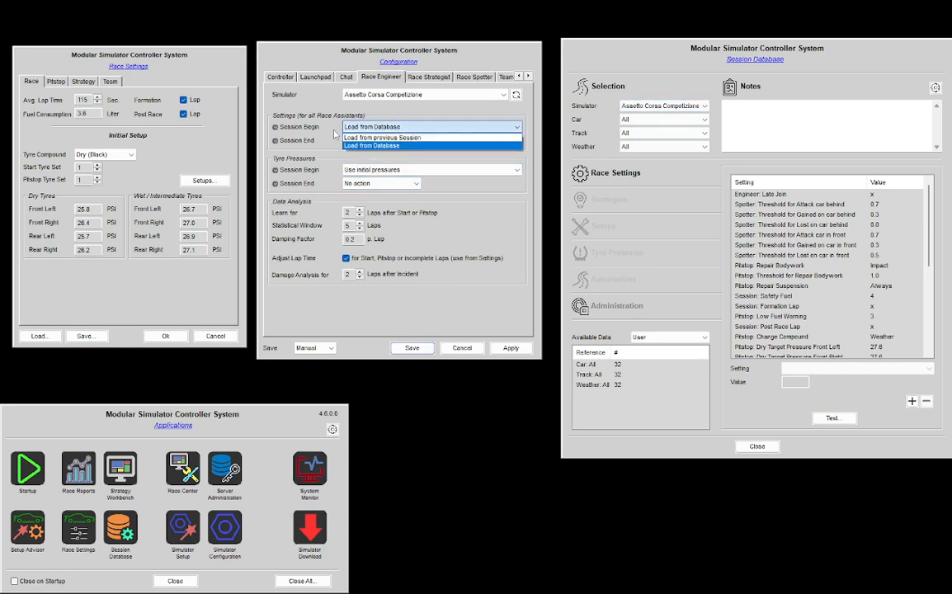
left_click(385, 129)
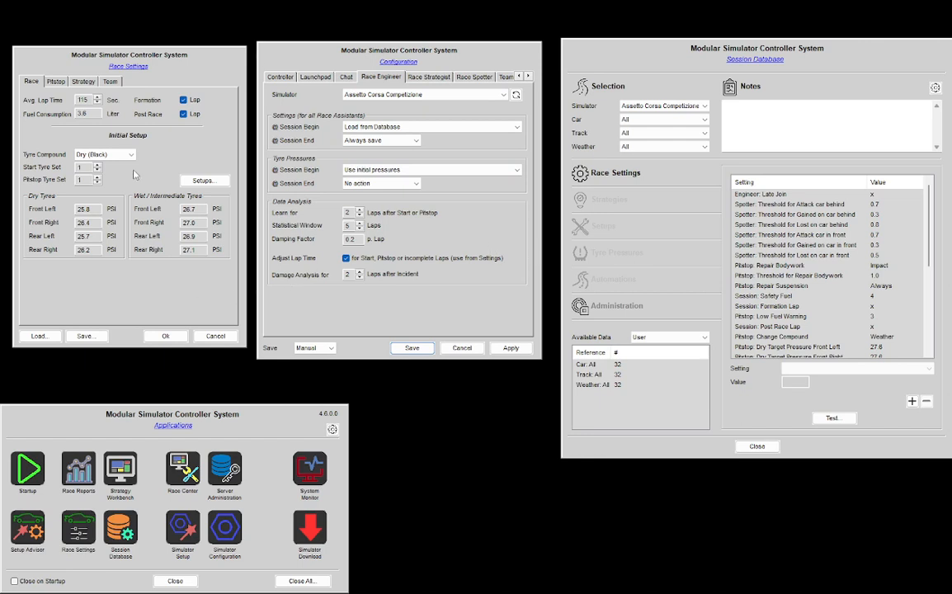
left_click(56, 82)
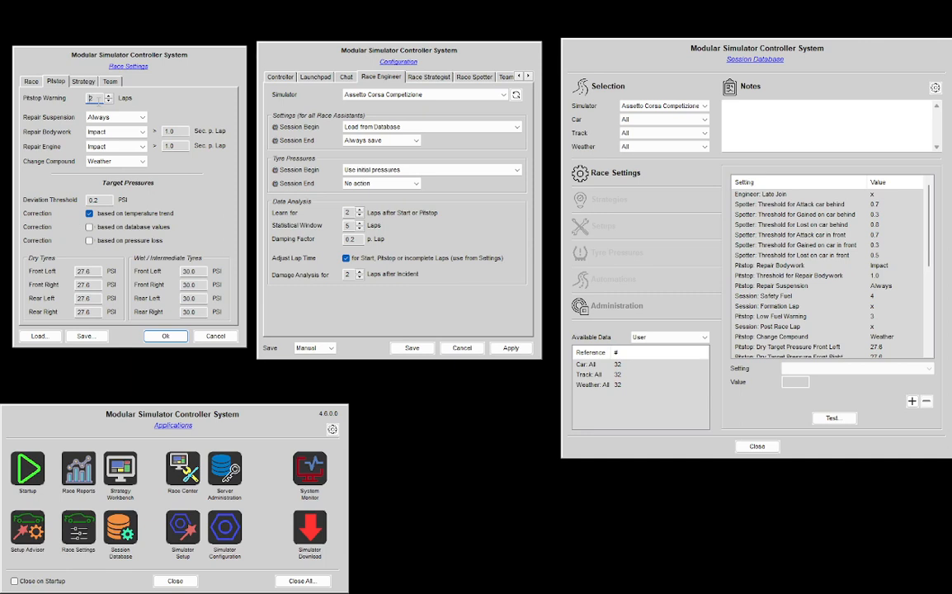
left_click(108, 101)
left_click(110, 97)
Select the Brands Hatch track in the session database and add a new race setting entry
left_click(648, 132)
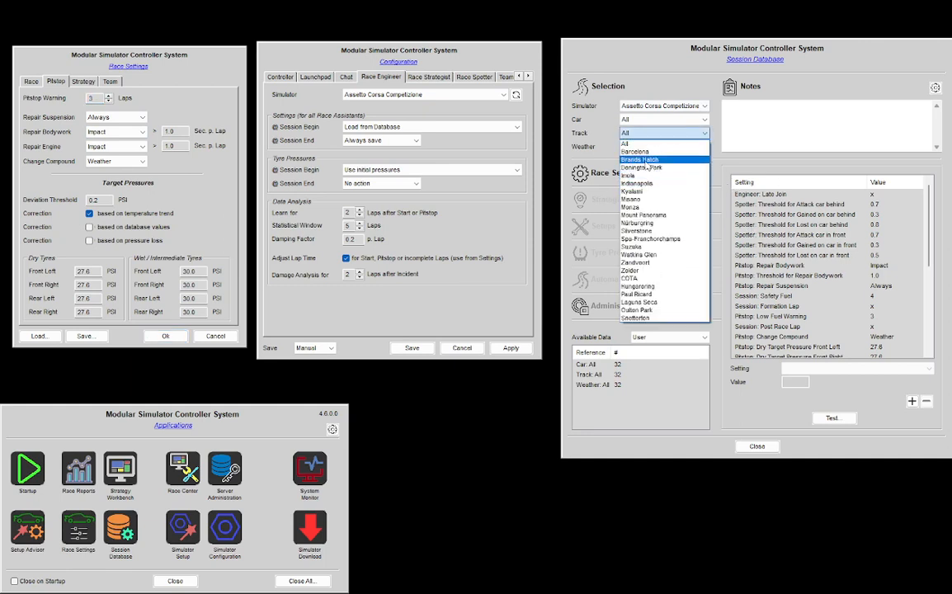
left_click(641, 160)
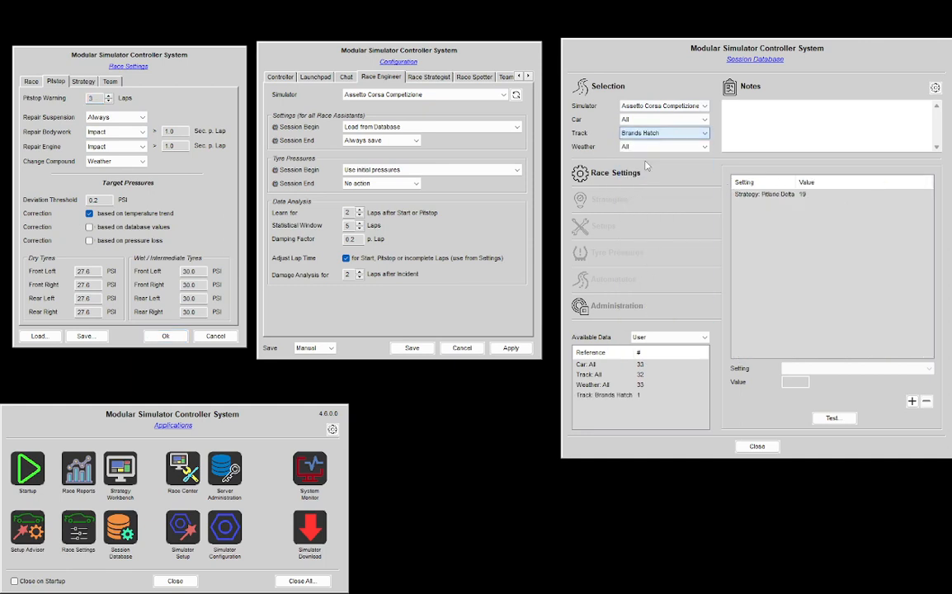
left_click(912, 401)
Examine the race settings available for the new Brands Hatch entry, keeping Engineer: Damage warning during Practice selected
left_click(843, 369)
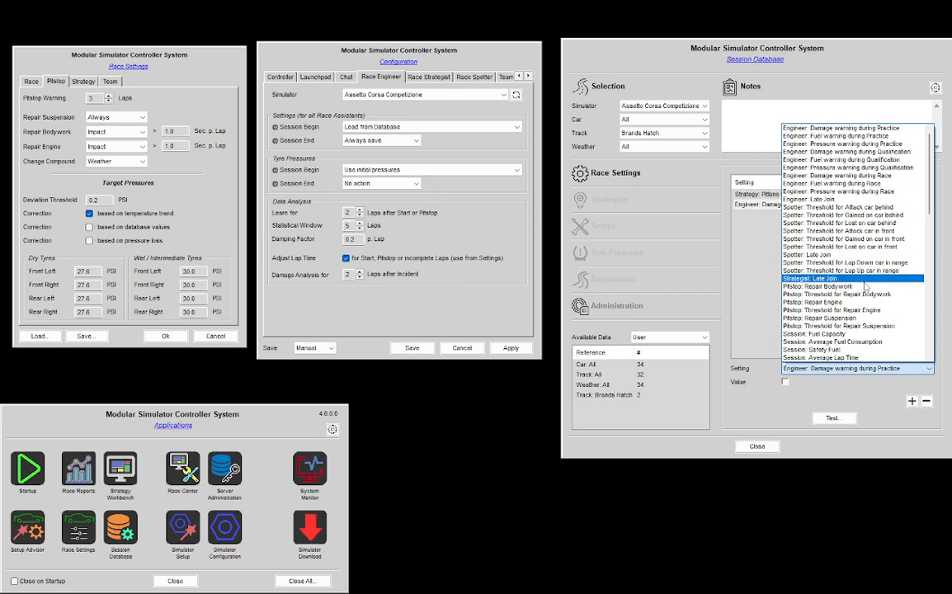
scroll(879, 317, "down", 3)
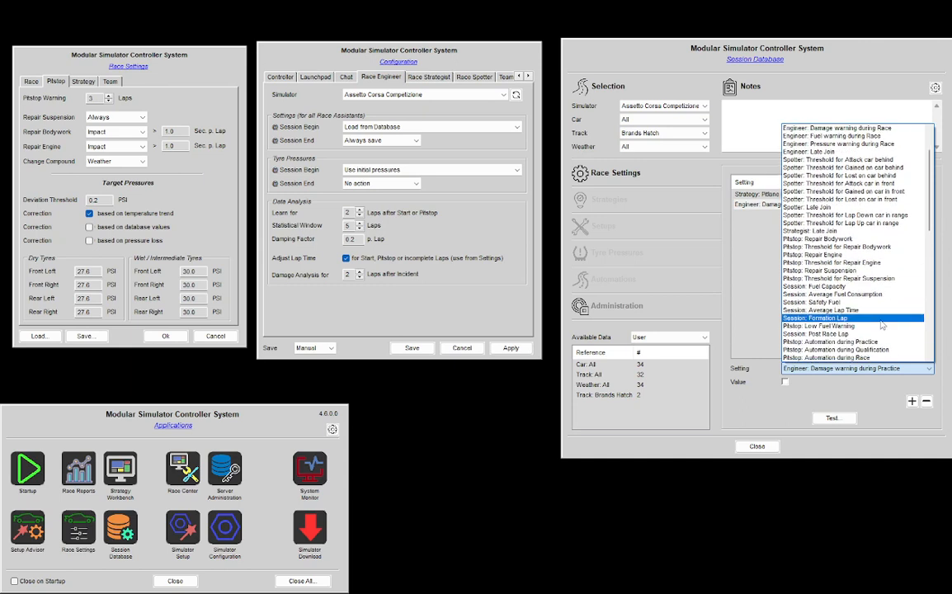
scroll(881, 326, "down", 3)
scroll(882, 326, "down", 3)
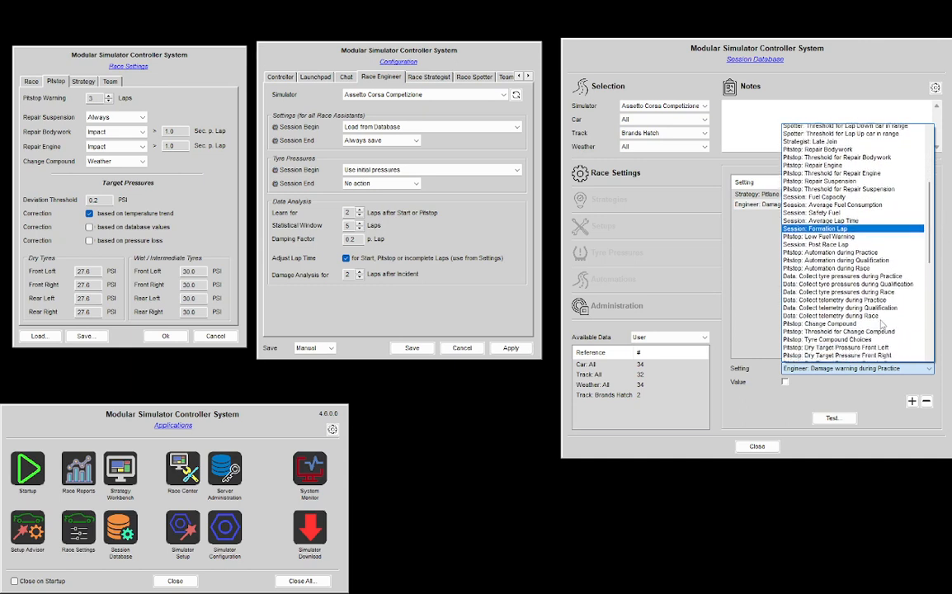
scroll(881, 326, "down", 3)
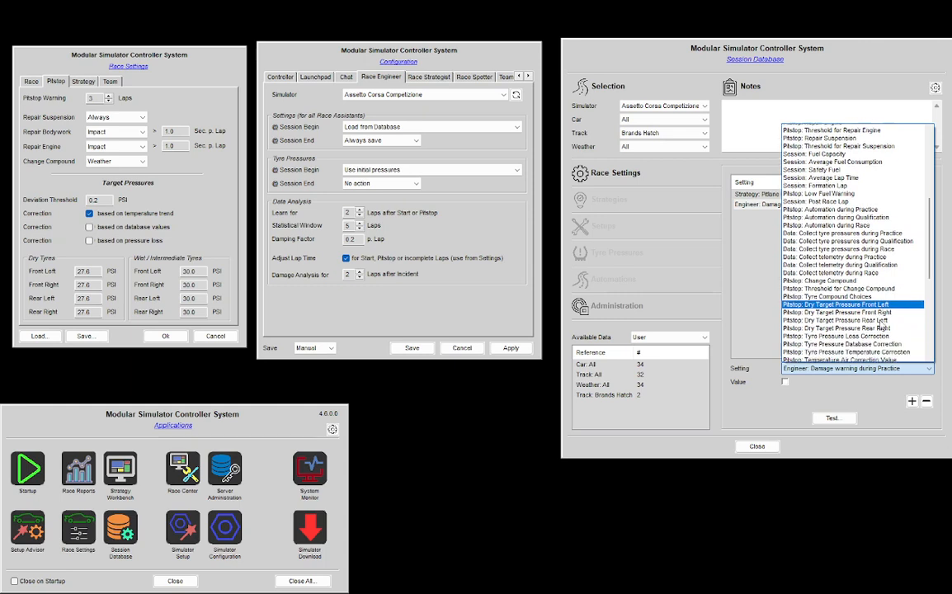
scroll(881, 322, "down", 3)
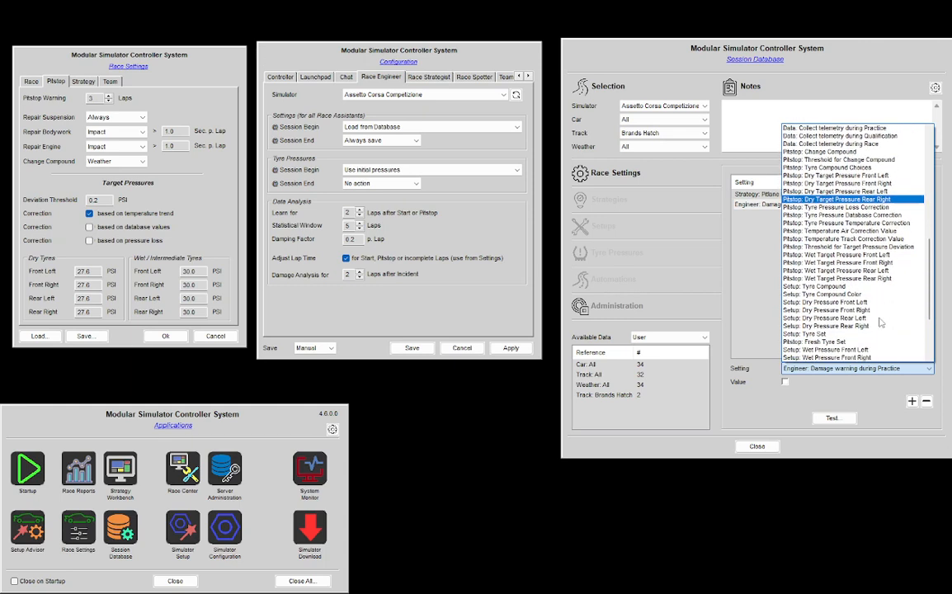
scroll(881, 322, "down", 3)
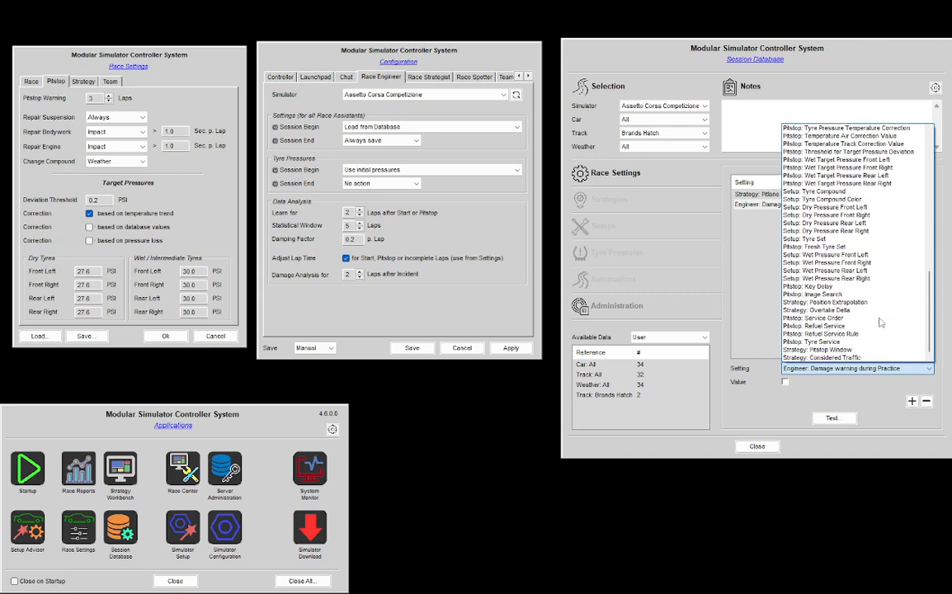
scroll(881, 320, "down", 1)
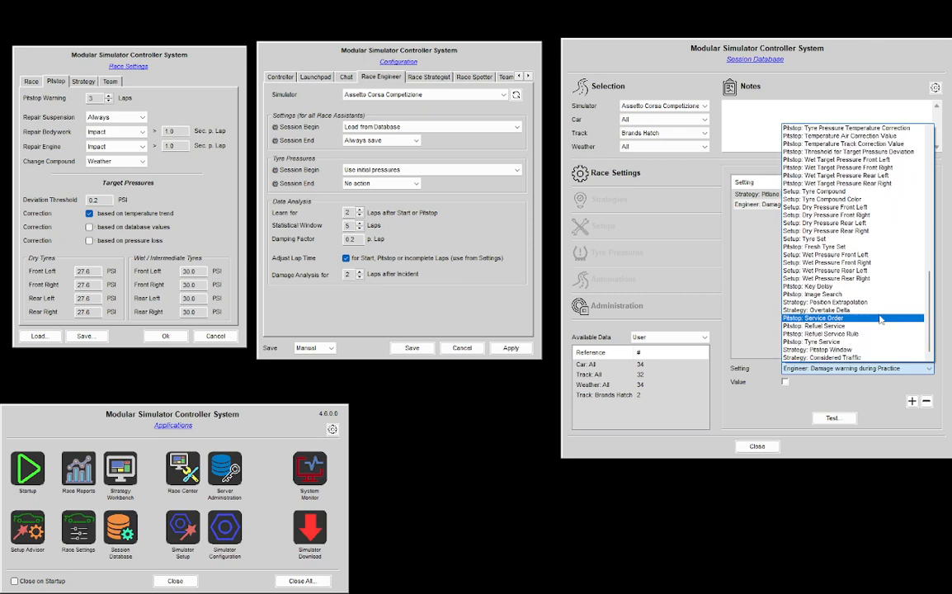
scroll(881, 319, "up", 3)
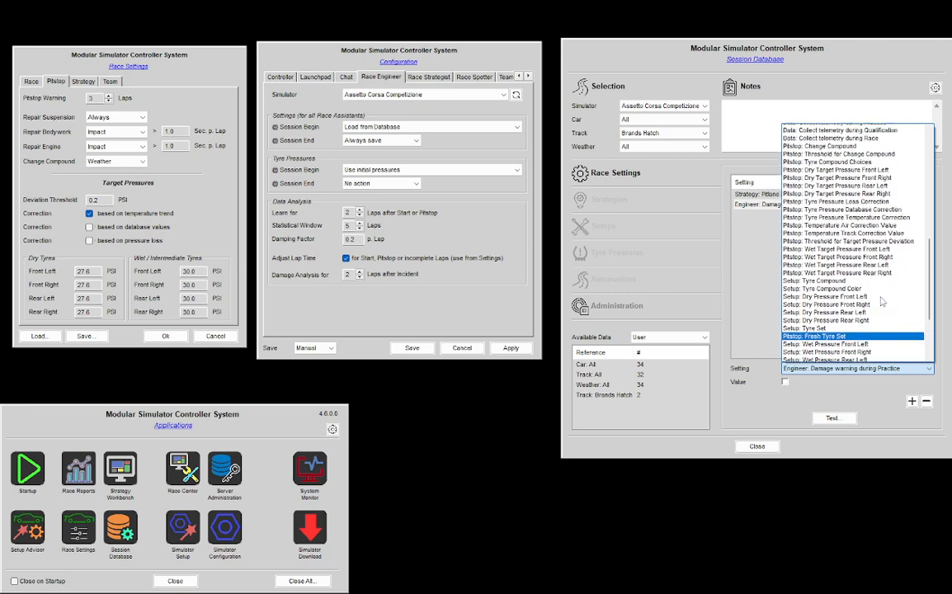
scroll(881, 302, "up", 8)
scroll(882, 296, "up", 3)
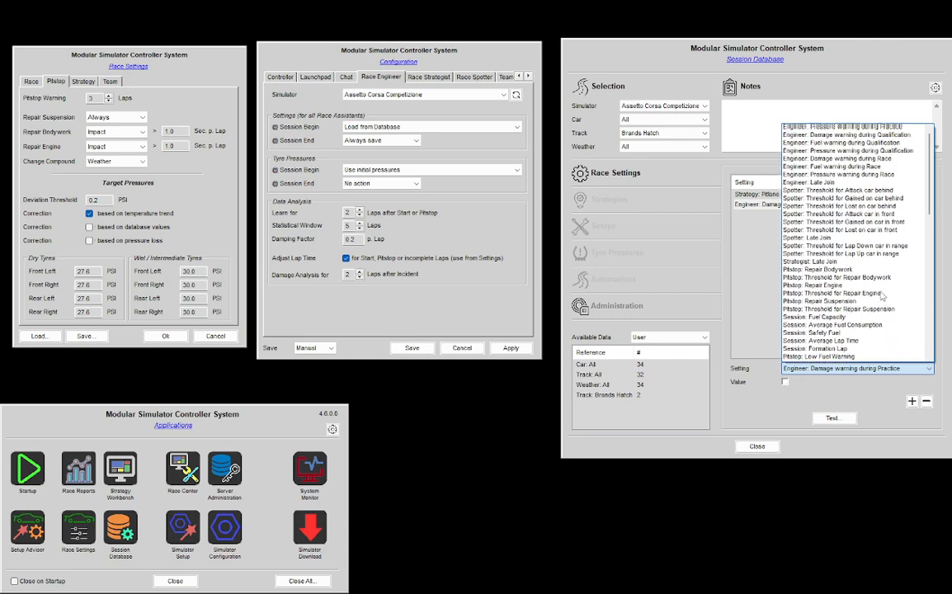
scroll(881, 293, "down", 1)
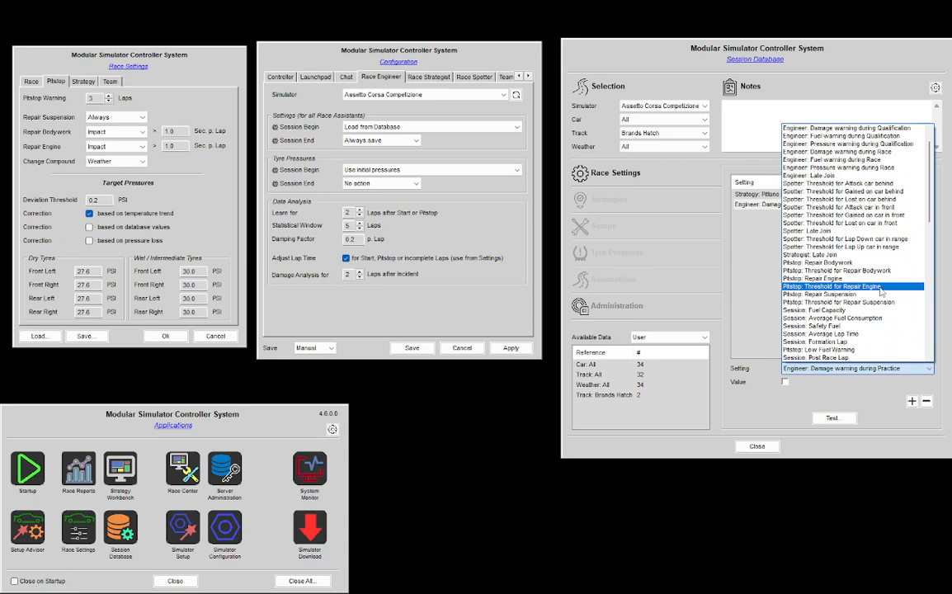
scroll(881, 292, "down", 3)
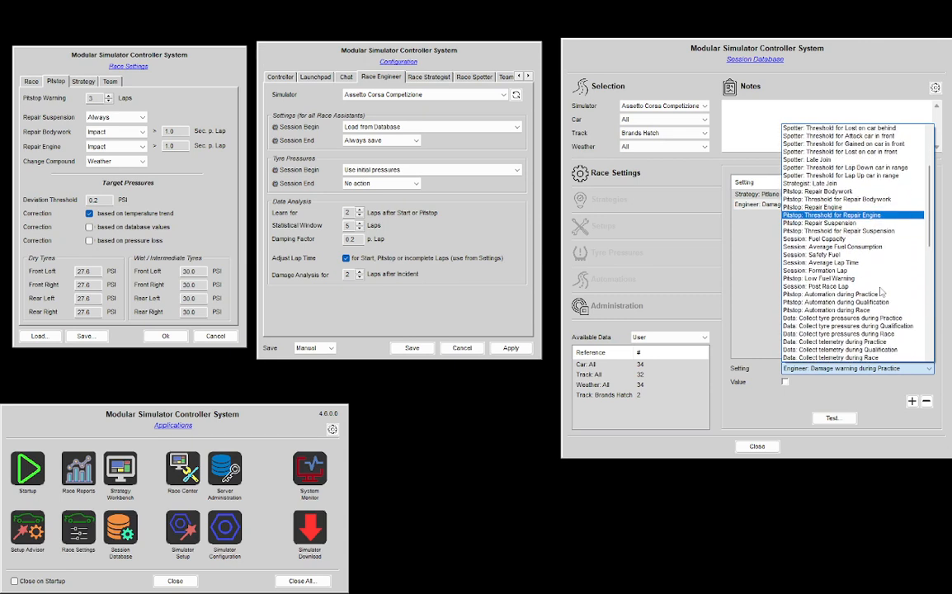
scroll(881, 293, "down", 4)
scroll(880, 292, "down", 2)
scroll(882, 294, "down", 5)
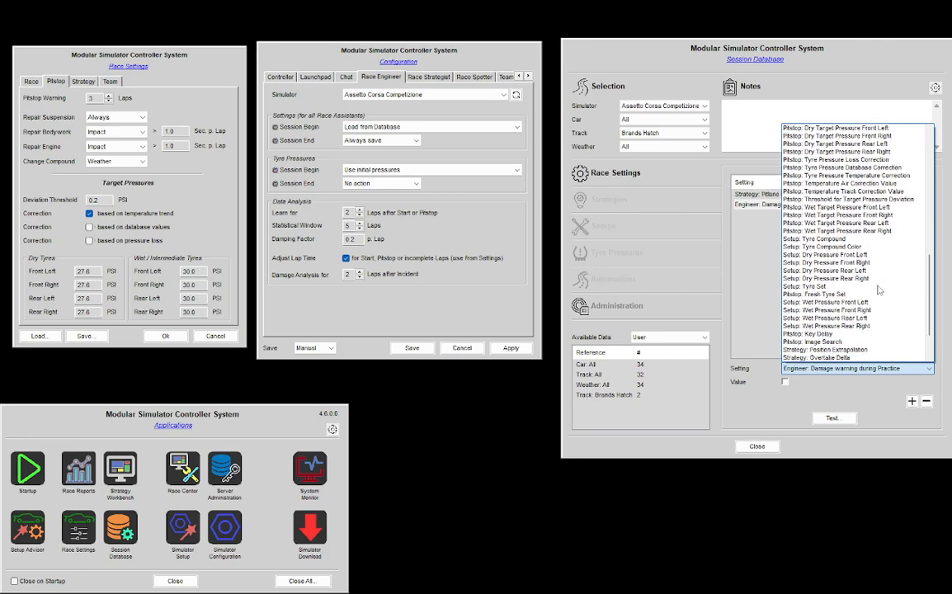
scroll(880, 289, "down", 2)
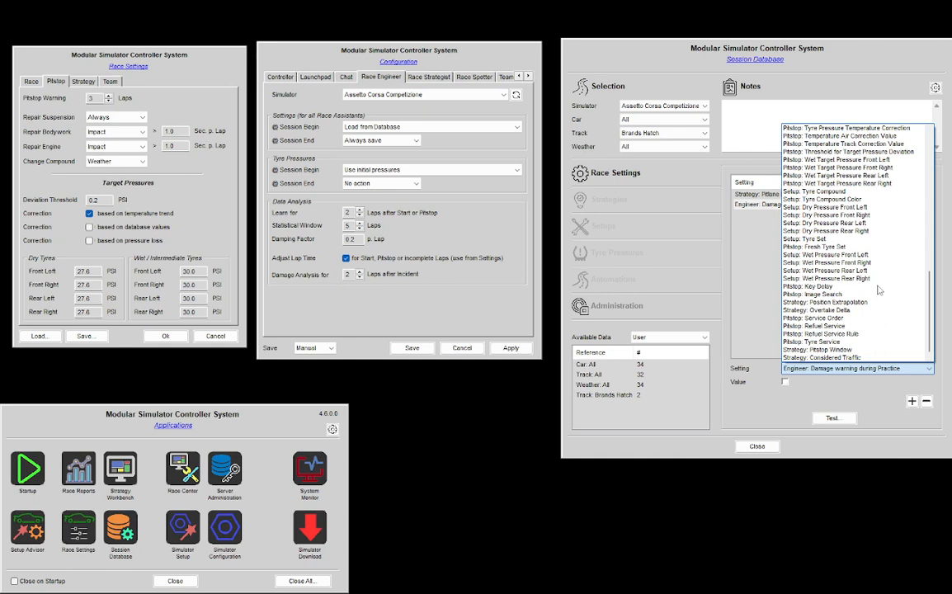
scroll(880, 290, "up", 2)
scroll(879, 290, "down", 2)
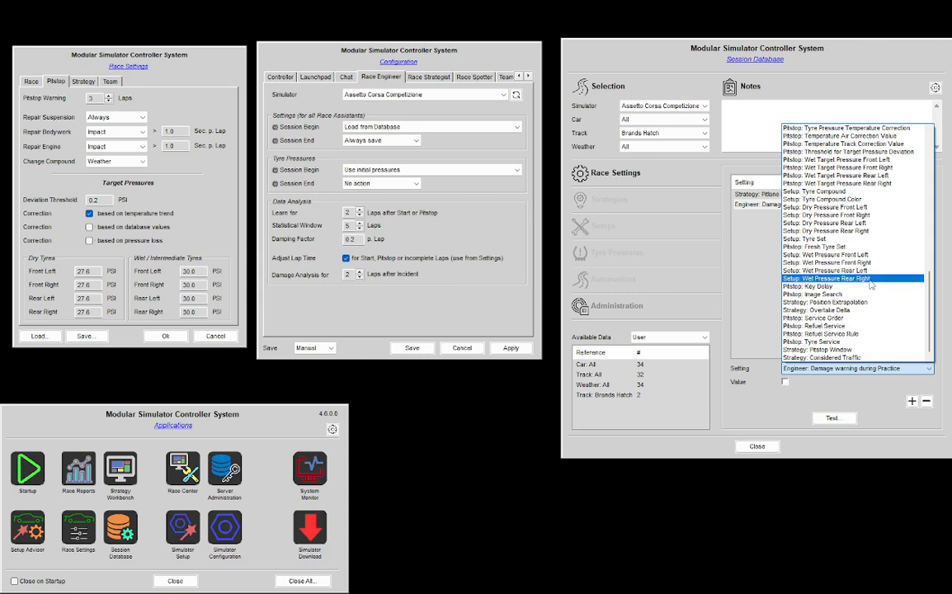
left_click(752, 276)
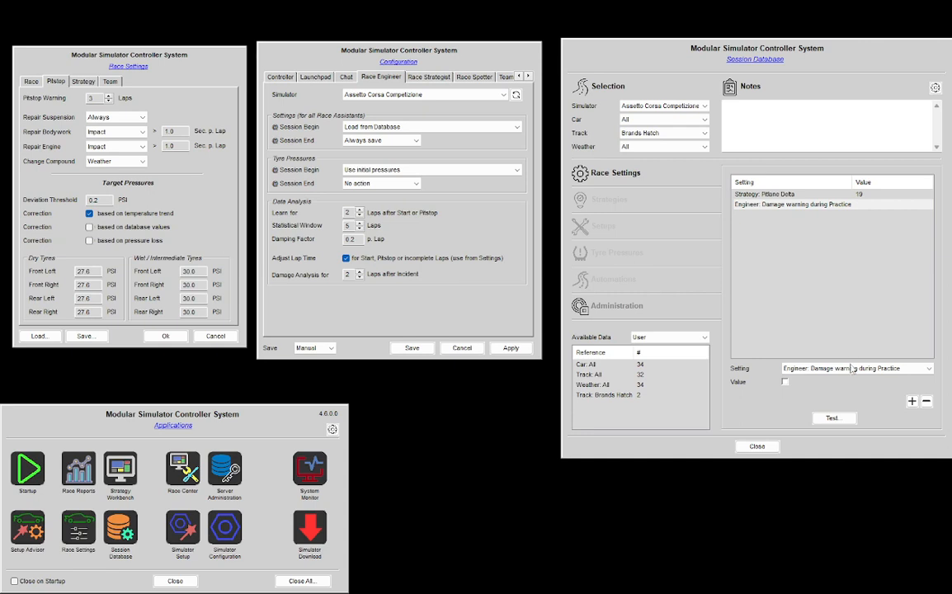
Remove the added damage warning entry from the Brands Hatch settings and display the strategy section of the race settings
left_click(925, 401)
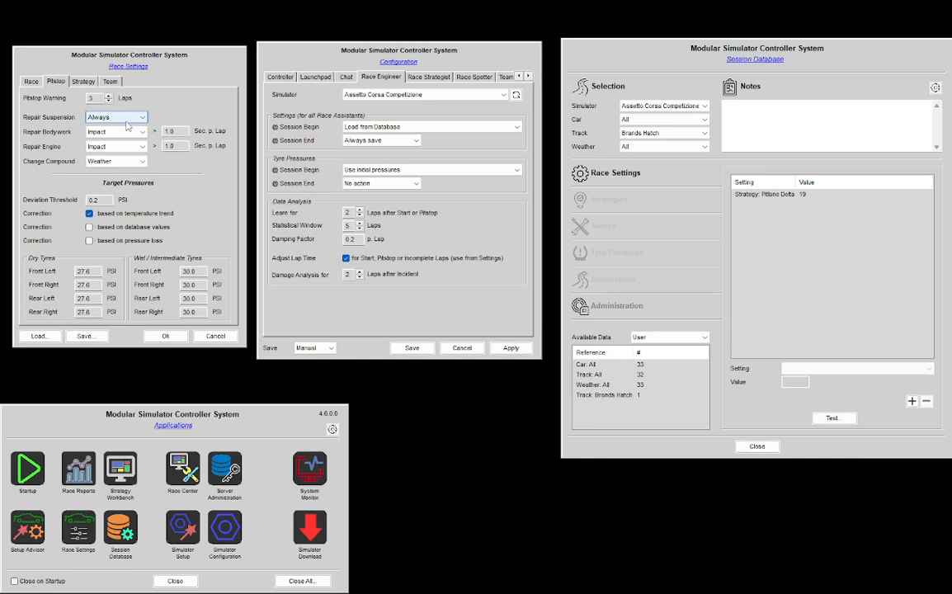
key("shift+Tab")
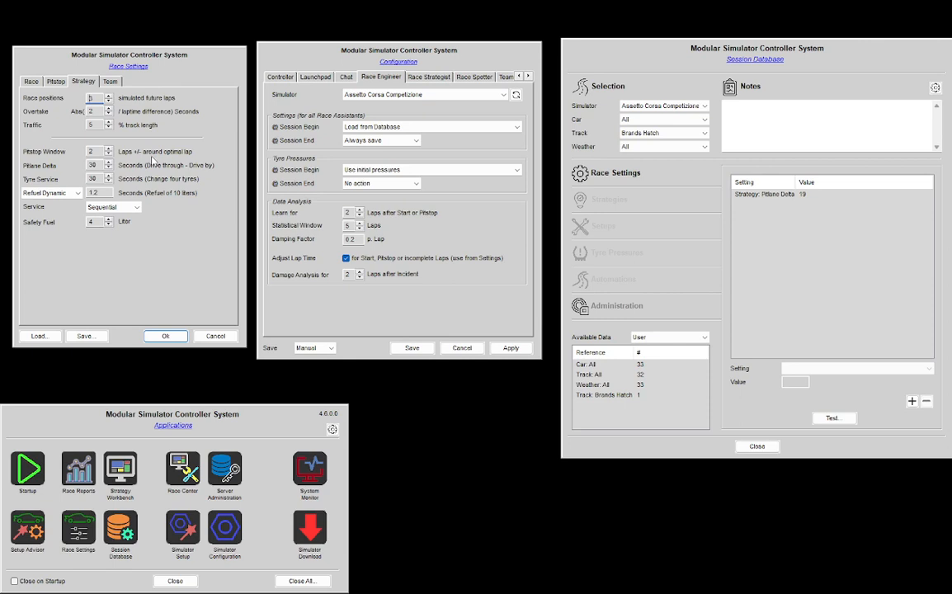
View the session database settings for Automobilista 2, then return to those for Assetto Corsa Competizione
left_click(646, 108)
left_click(657, 133)
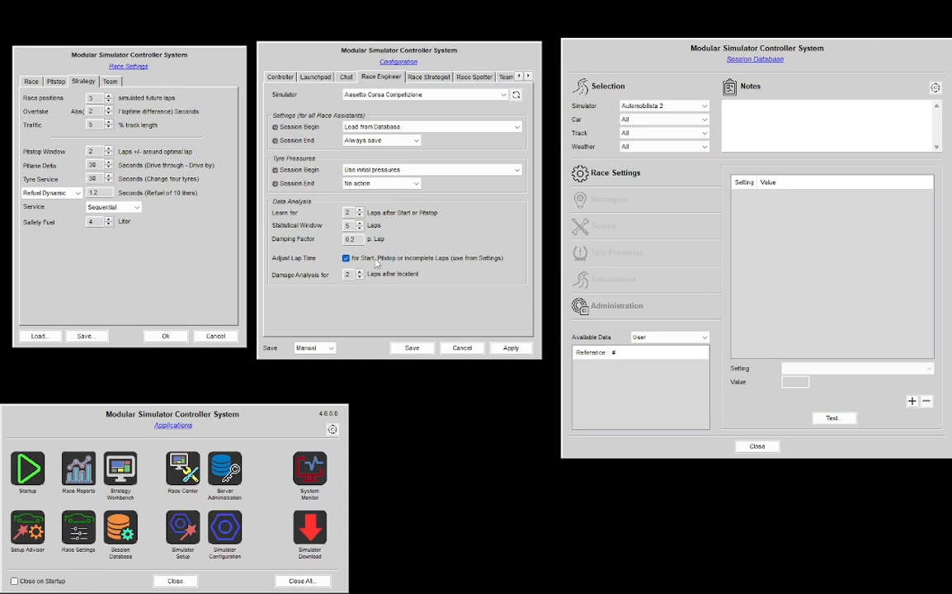
left_click(656, 105)
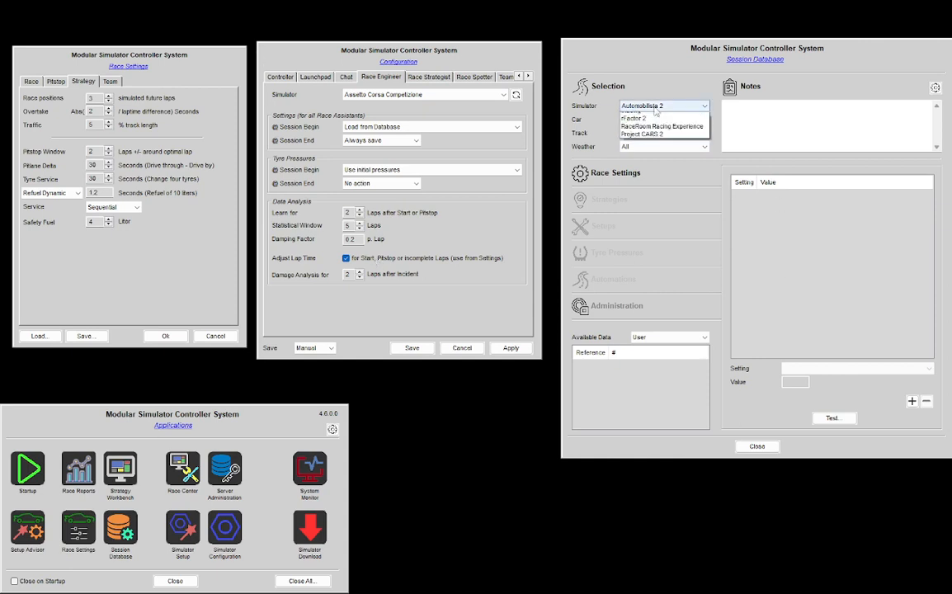
left_click(654, 120)
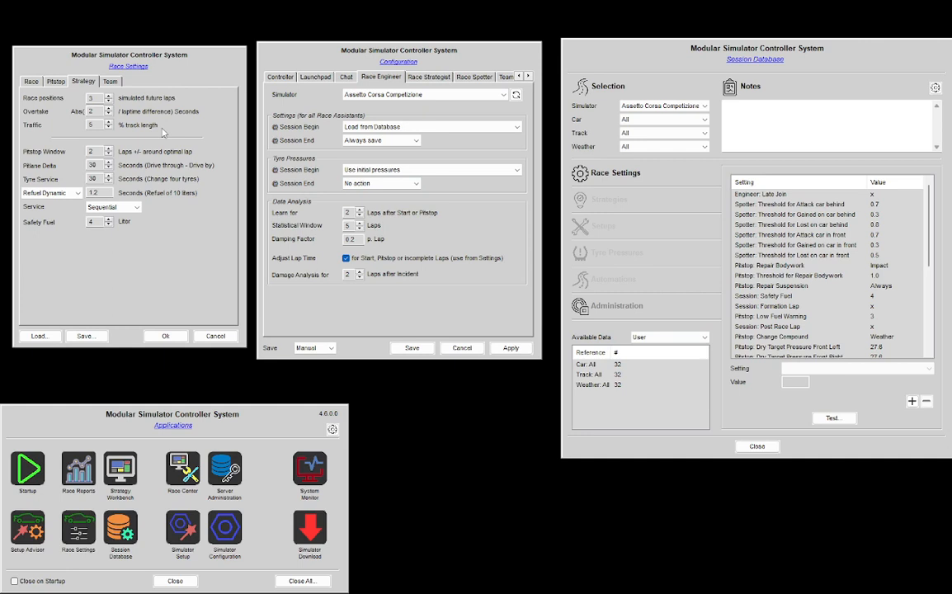
Display the pitstop section of the race settings and review the session-begin tyre pressure options, keeping Use initial pressures
left_click(55, 81)
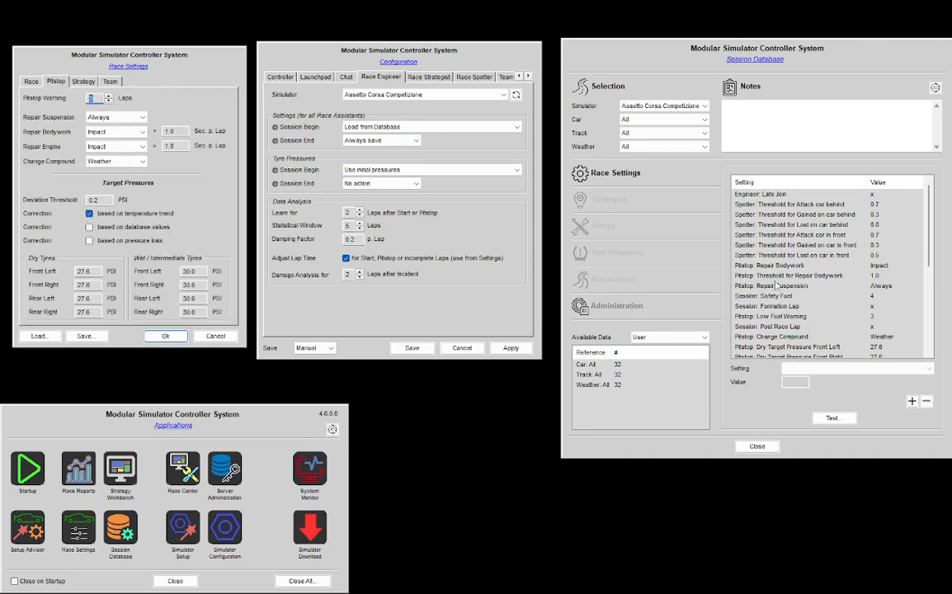
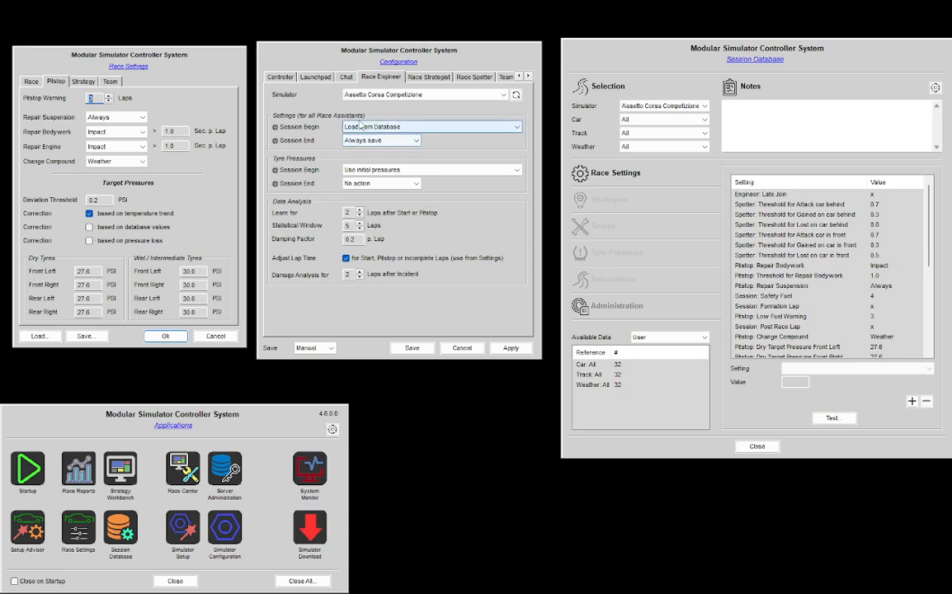
left_click(363, 169)
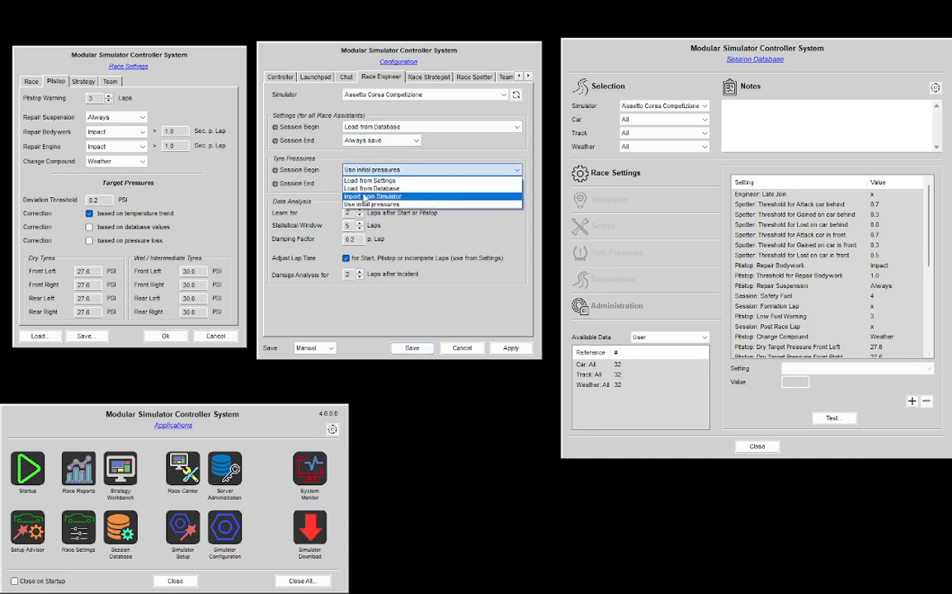
left_click(359, 170)
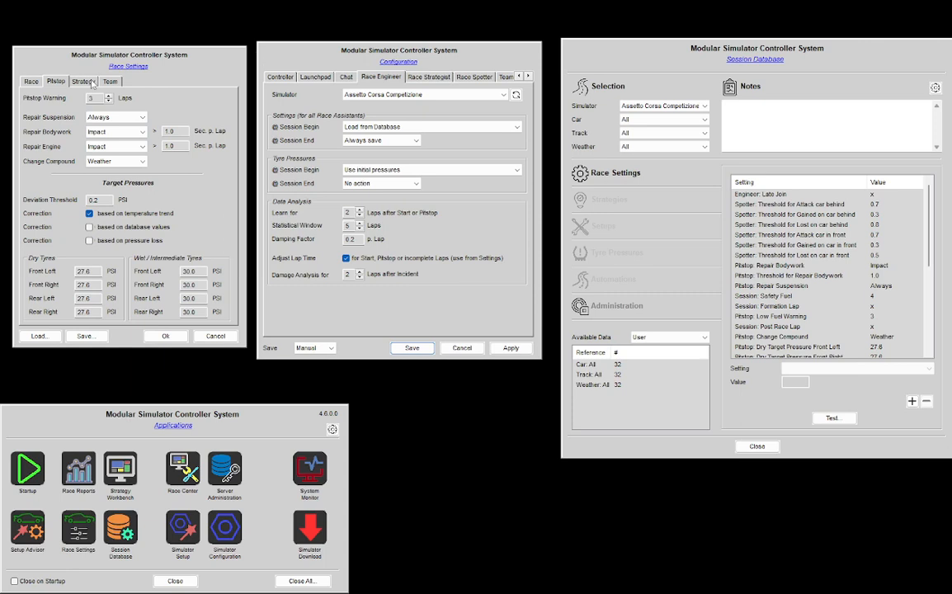
Compare the initial tyre pressures in the race section with the pitstop target pressures, deviation threshold and target pressure entries in the session database
left_click(33, 84)
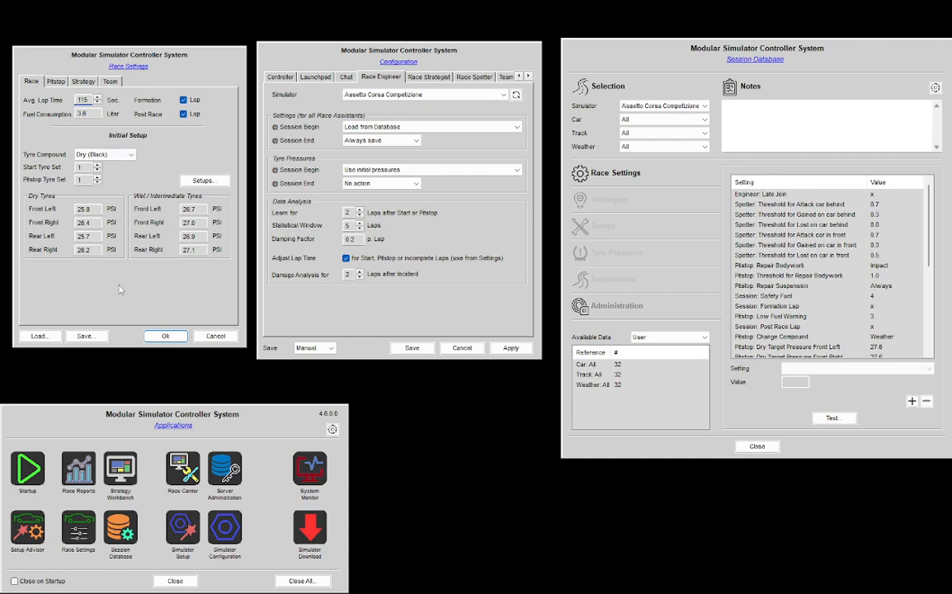
left_click(51, 83)
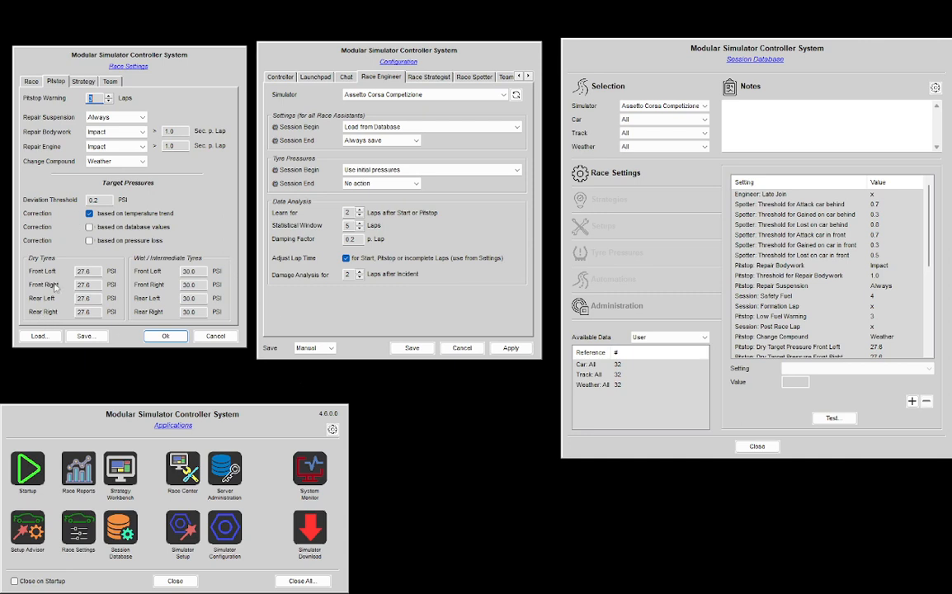
scroll(837, 257, "down", 4)
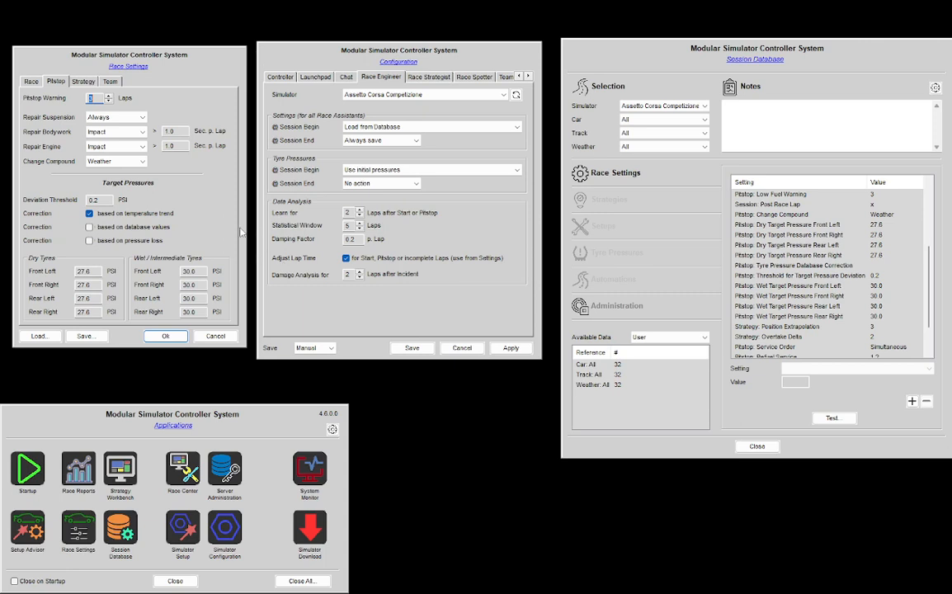
left_click_drag(101, 200, 77, 202)
left_click(108, 201)
left_click(33, 82)
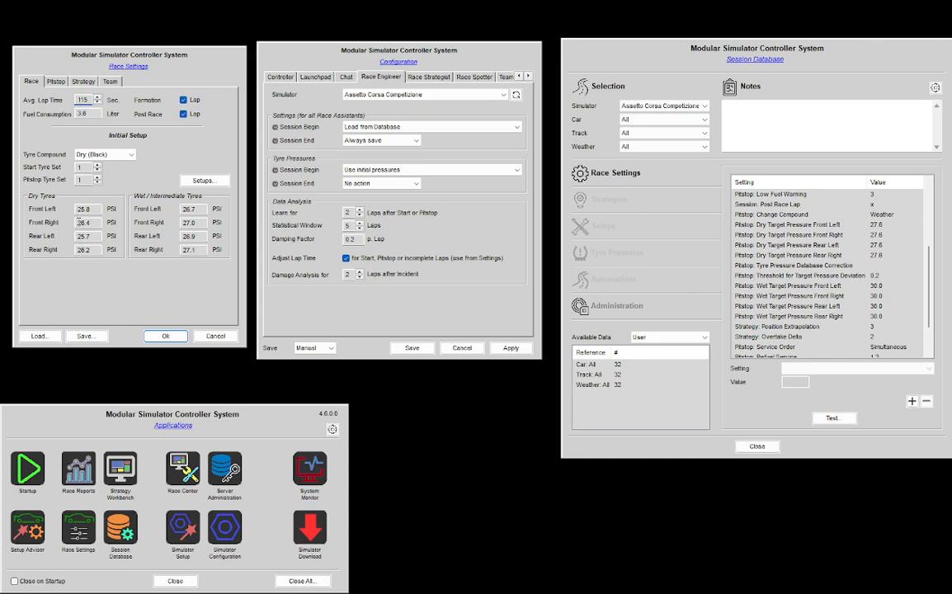
left_click(58, 82)
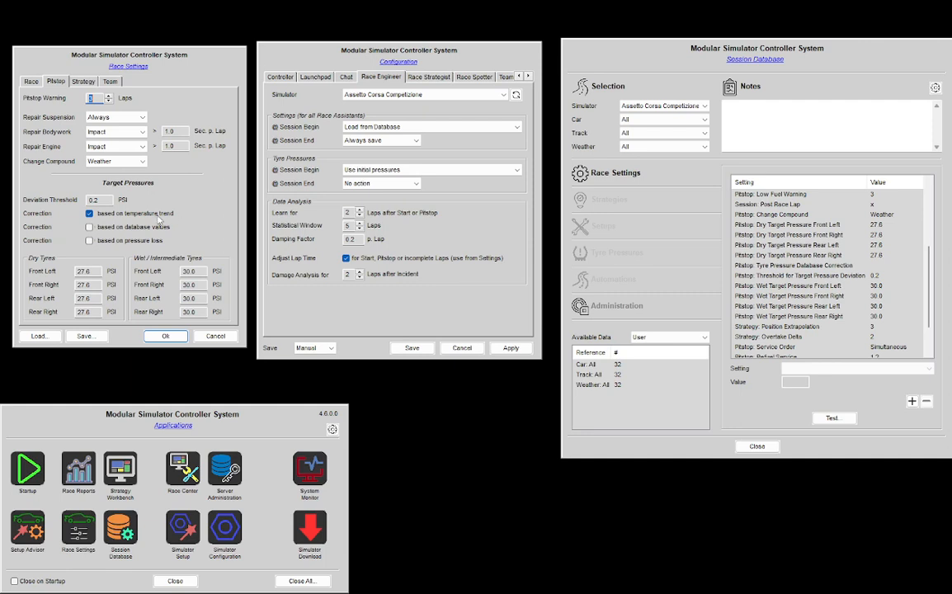
Enable target pressure correction based on database values for pitstops, keeping the correction based on temperature trend enabled
double_click(91, 214)
left_click(33, 80)
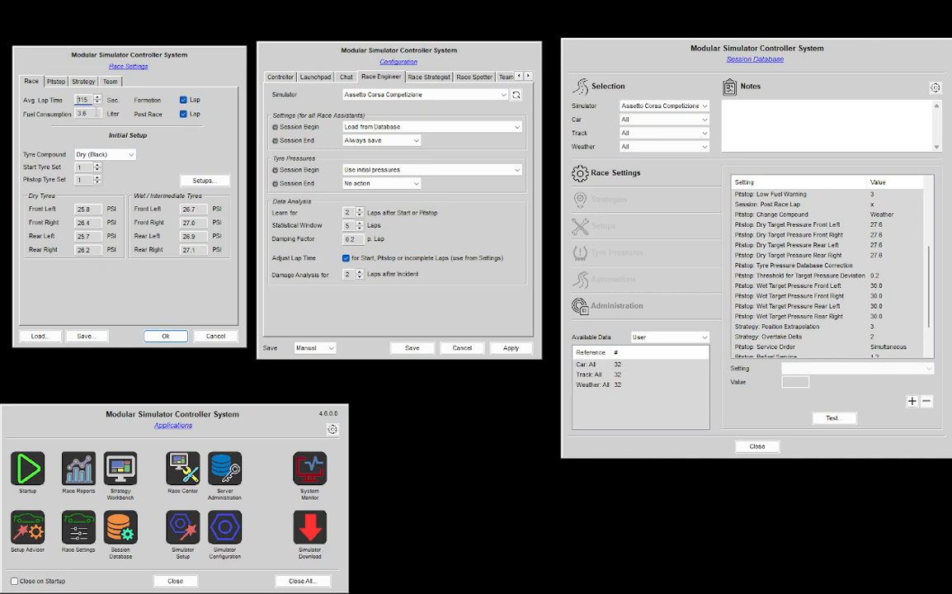
left_click(56, 82)
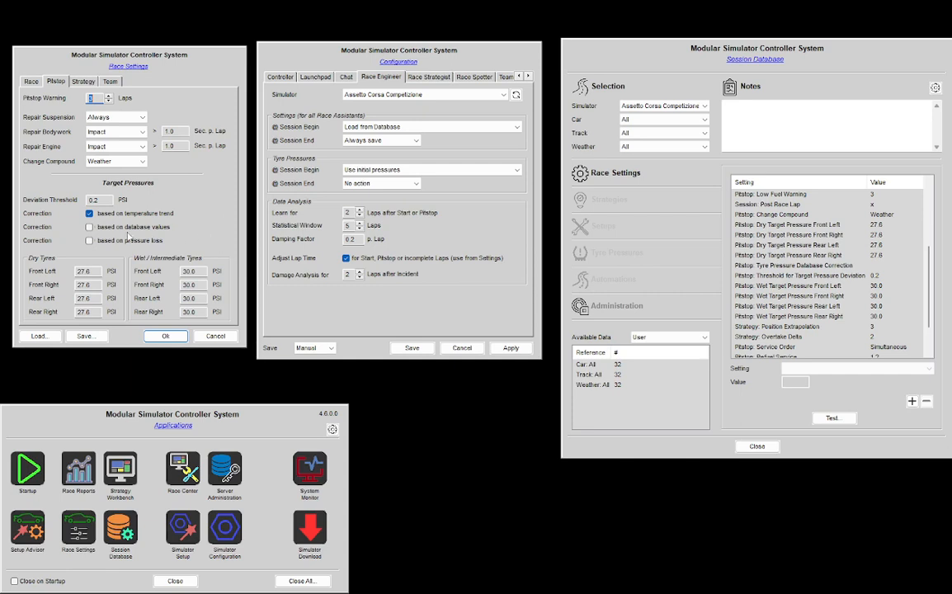
left_click(90, 227)
Select the McLaren 720S GT3 at Spa-Franchorchamps in LightRain weather in the session database
left_click(633, 121)
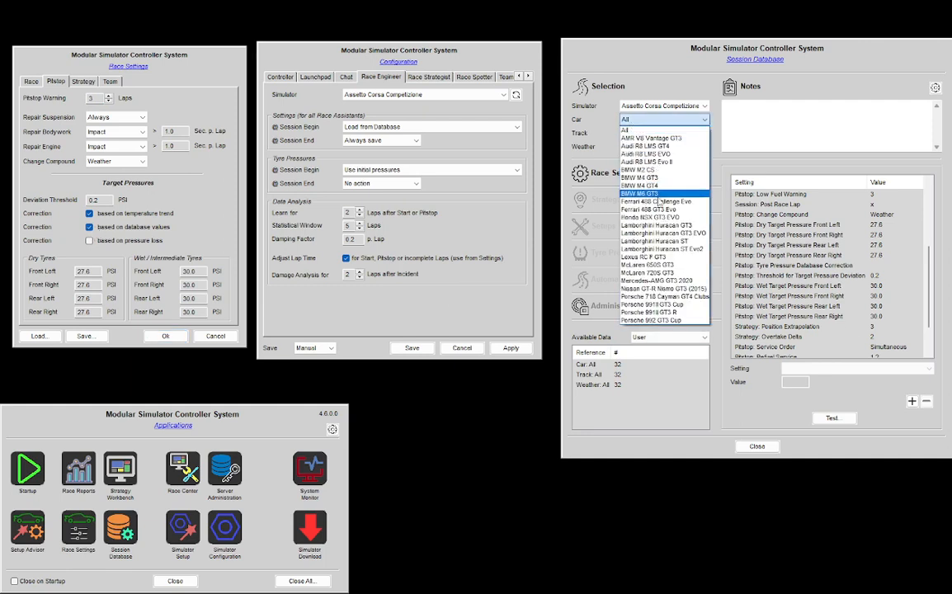
left_click(668, 272)
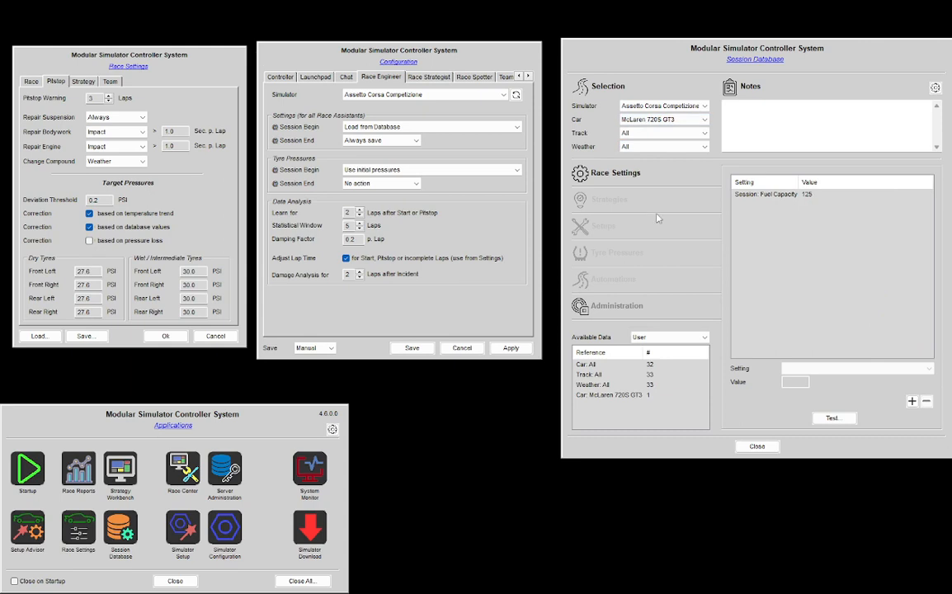
left_click(662, 133)
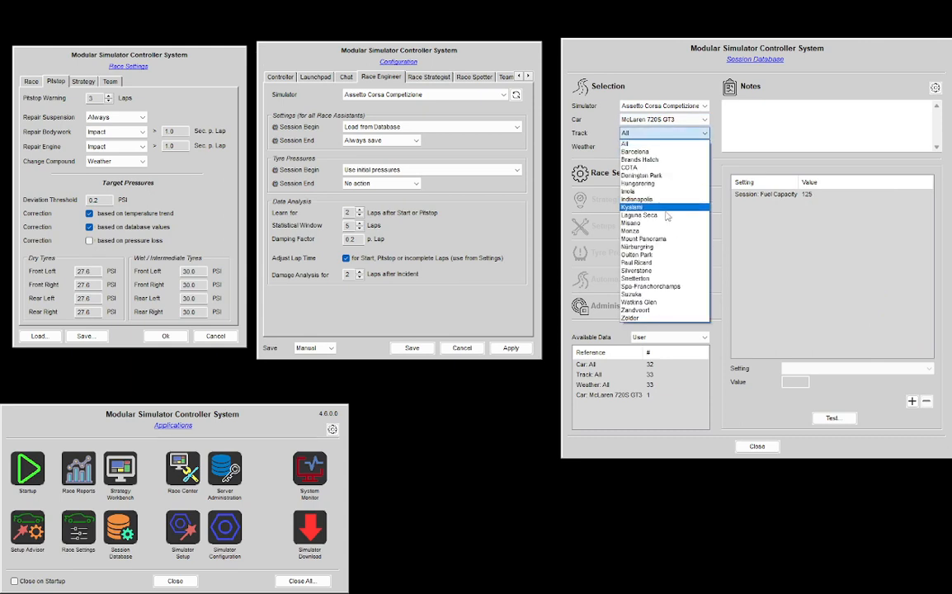
left_click(652, 286)
left_click(647, 147)
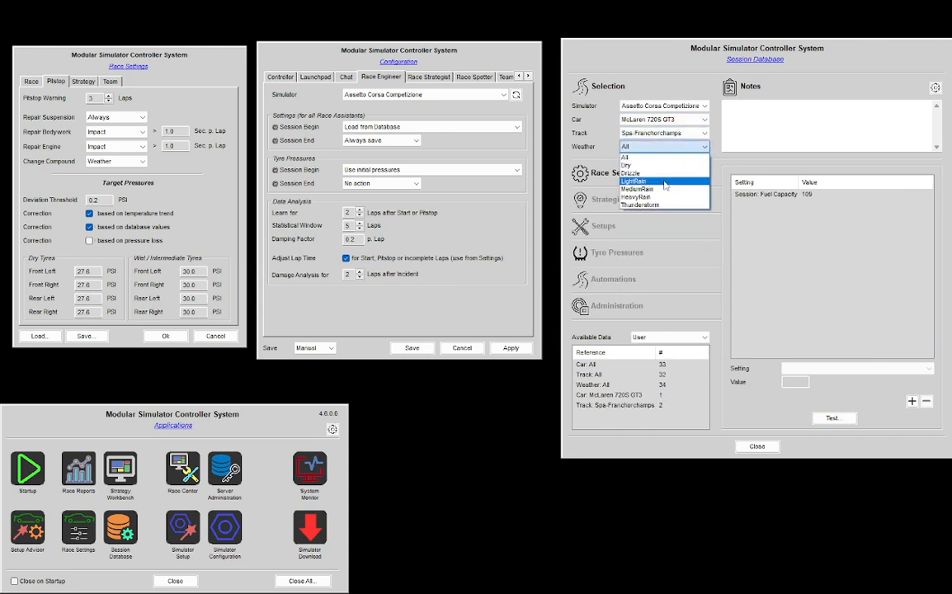
left_click(647, 183)
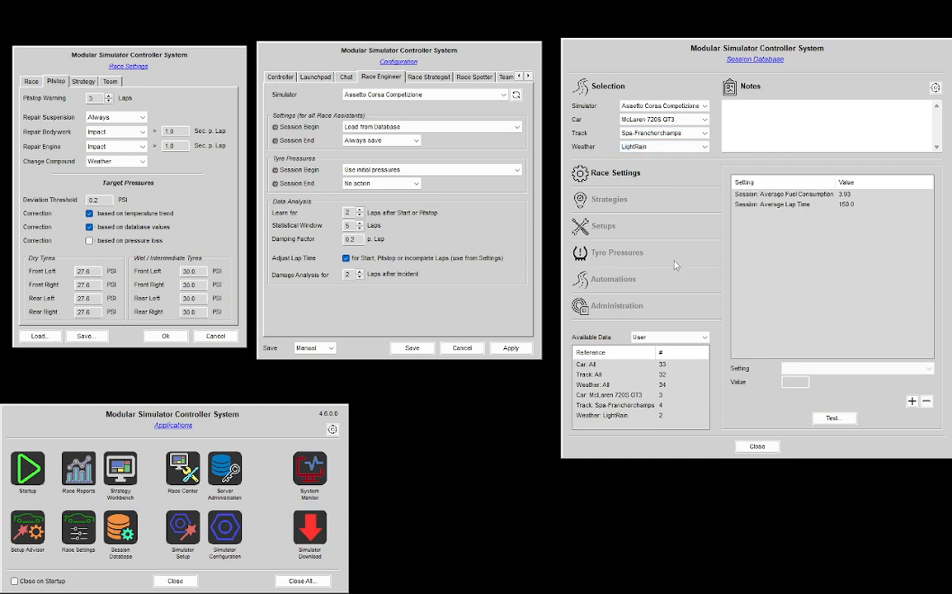
Look up the stored tyre pressures for the Wet (Black) compound at an air temperature of 22 degrees Celsius
left_click(612, 250)
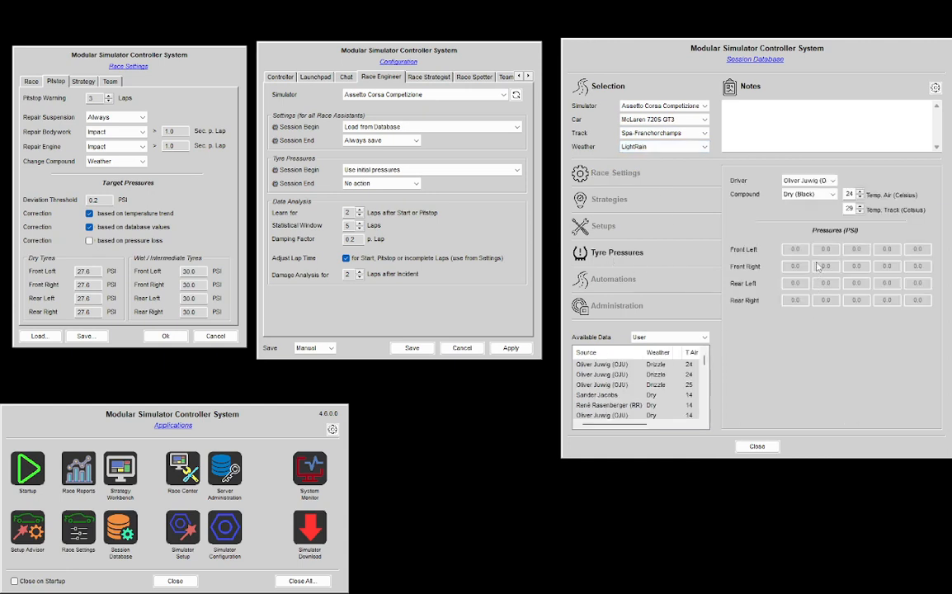
left_click(809, 194)
left_click(800, 213)
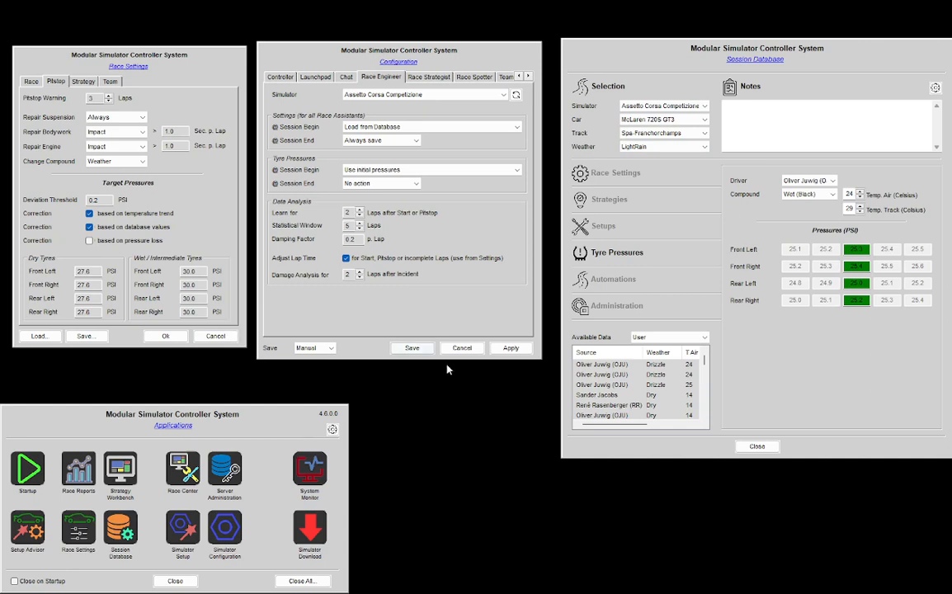
left_click(861, 199)
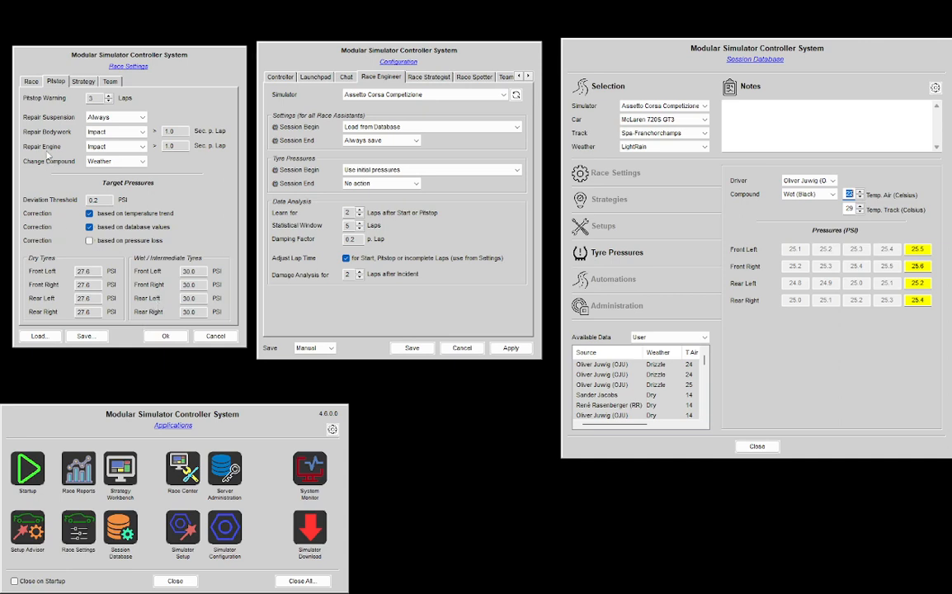
Review the initial setup pressures and the pitstop correction options, then check the database's weather choices, keeping LightRain selected
left_click(38, 80)
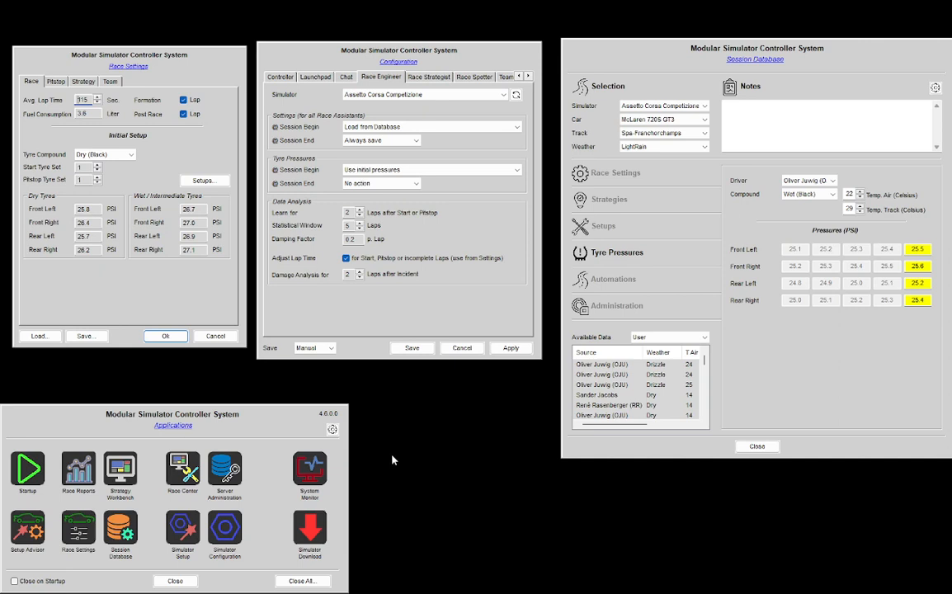
left_click(56, 82)
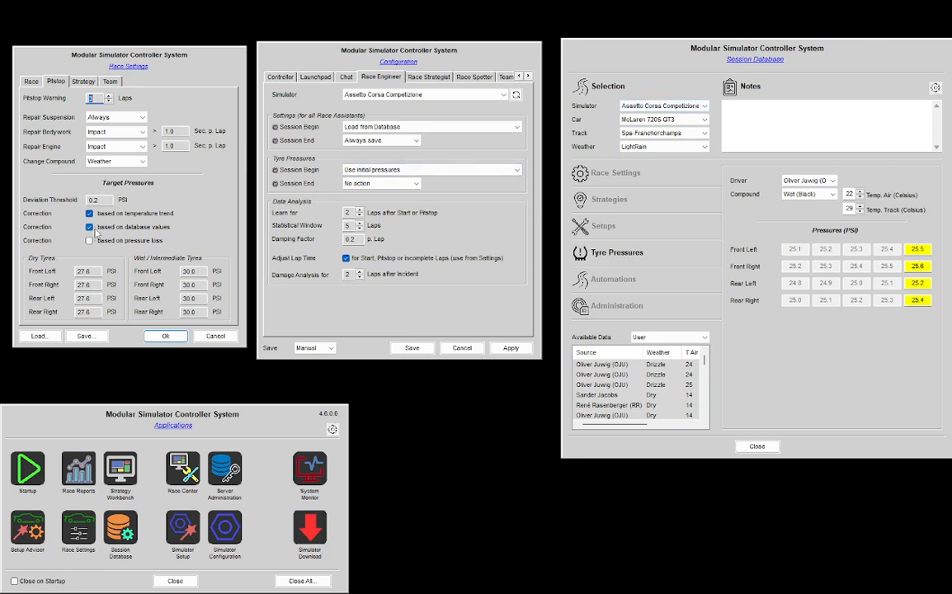
left_click(663, 147)
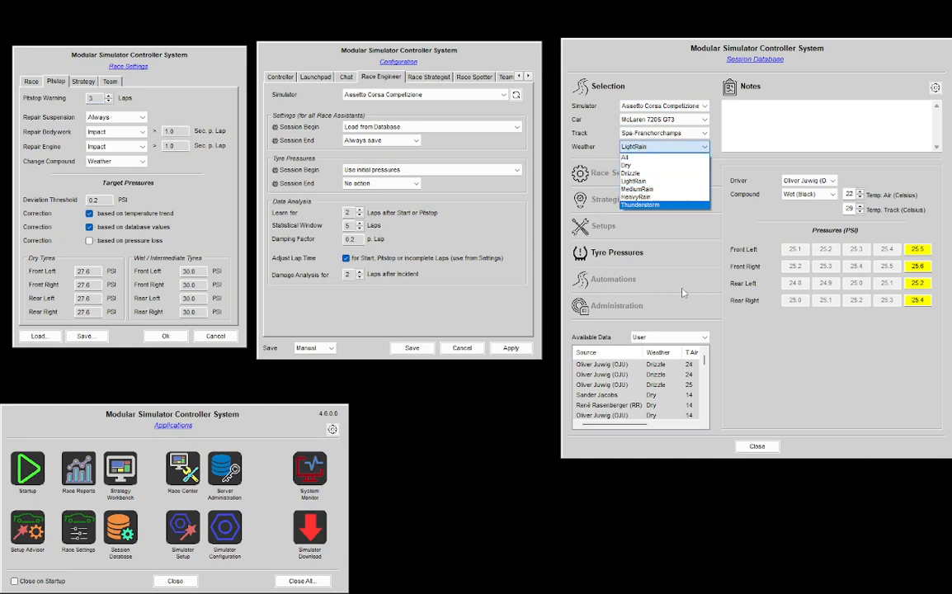
left_click(774, 372)
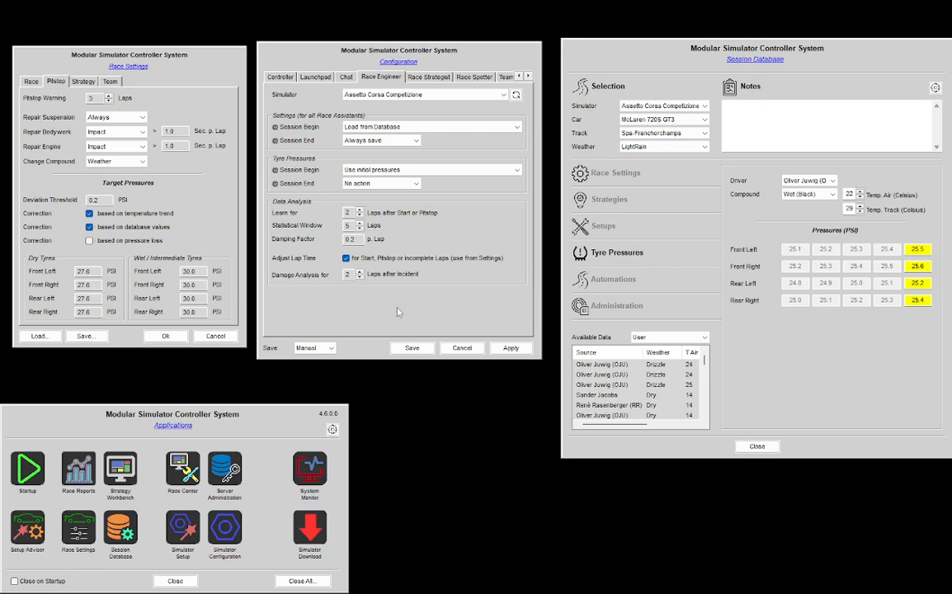
Turn the target pressure correction based on pressure loss on and back off
left_click(106, 254)
left_click(89, 241)
left_click(90, 241)
View the stored tyre pressures for Paul Ricard, then reset the database selection to all cars and all weather conditions
left_click(652, 137)
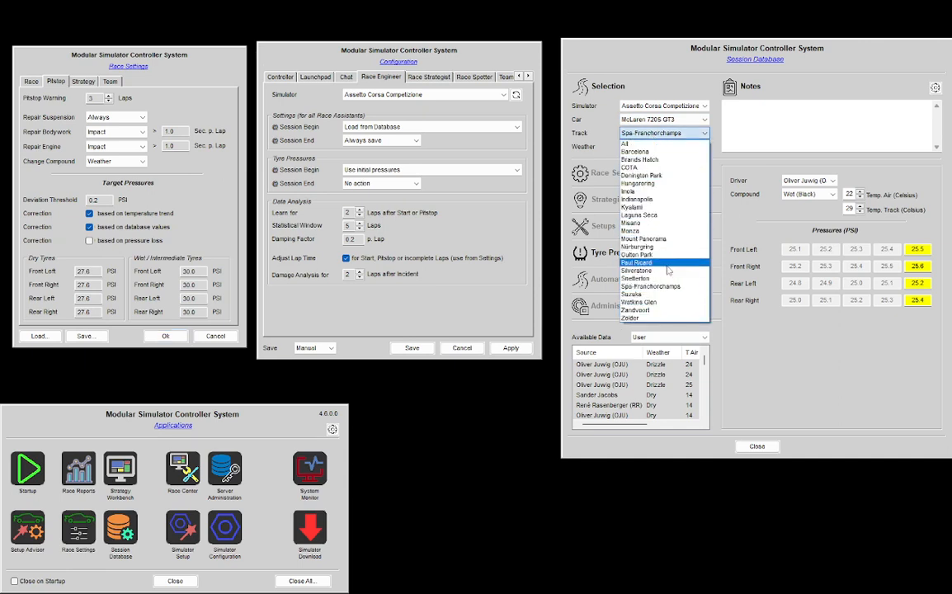
left_click(668, 264)
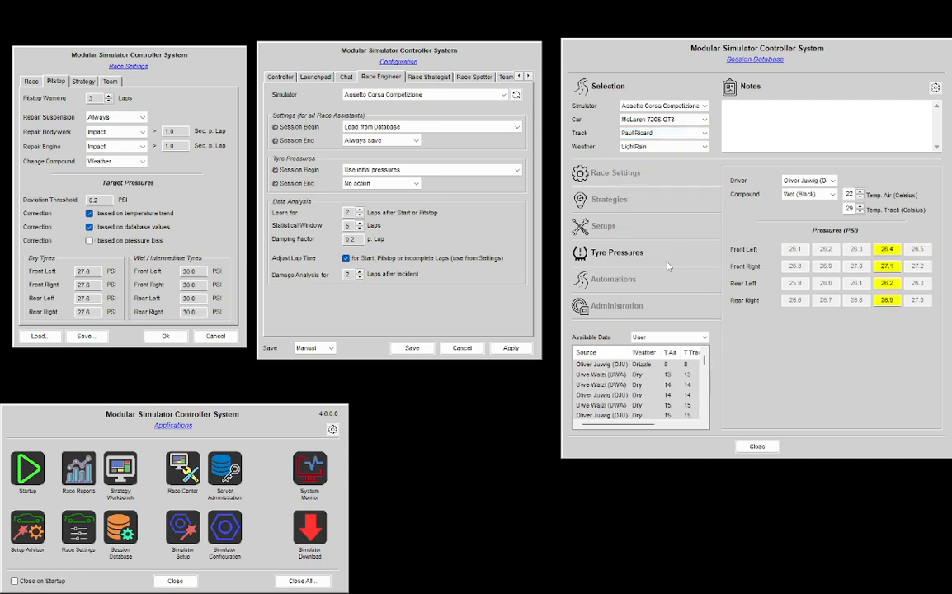
left_click(640, 120)
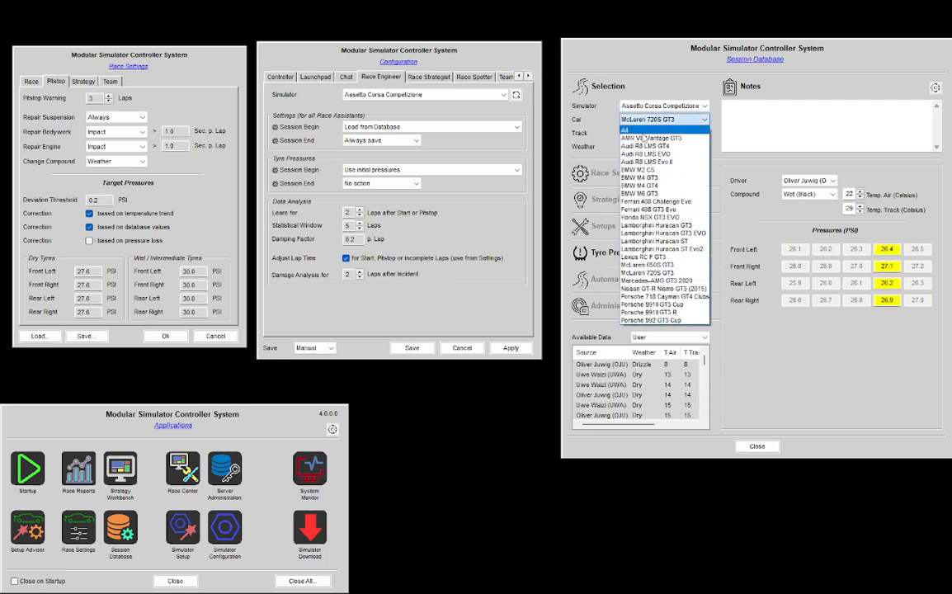
left_click(642, 130)
left_click(651, 147)
left_click(642, 158)
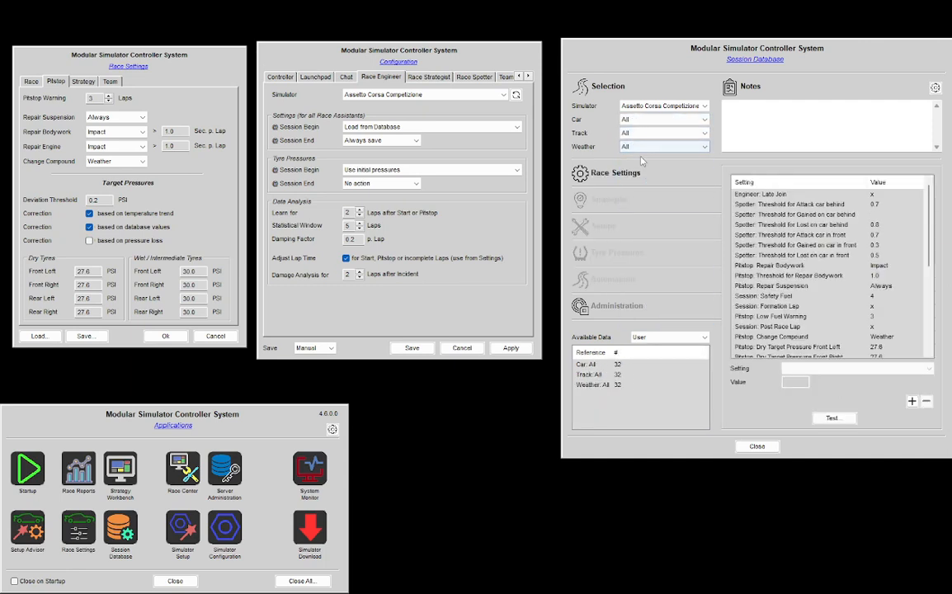
Display the race settings stored for all cars at Paul Ricard, checking Dry weather before setting the weather to All
left_click(648, 147)
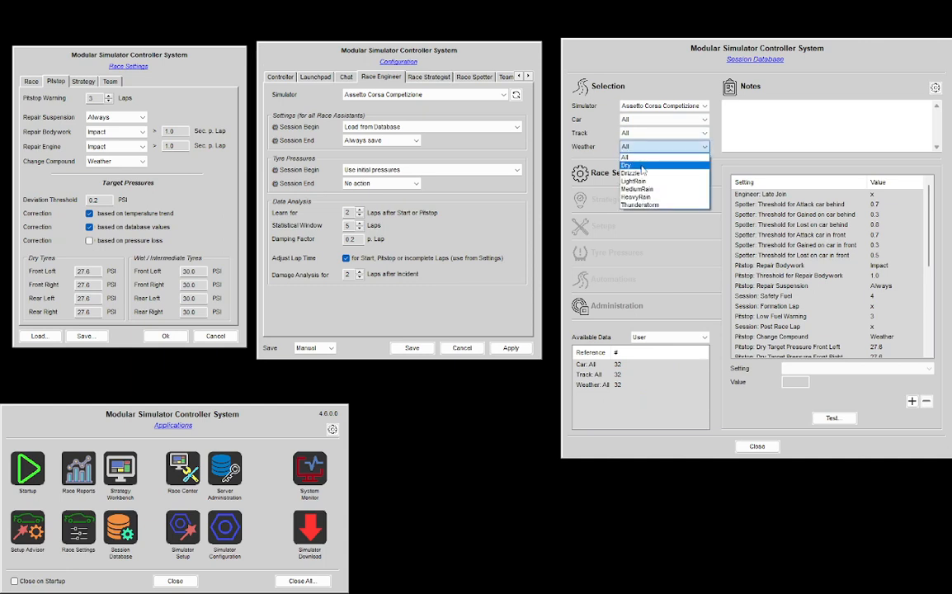
left_click(642, 167)
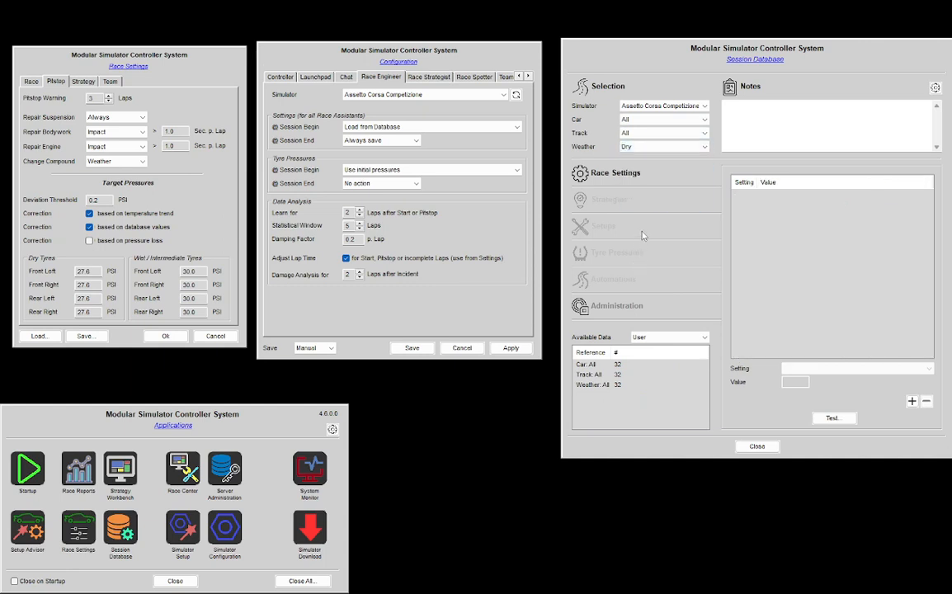
left_click(640, 133)
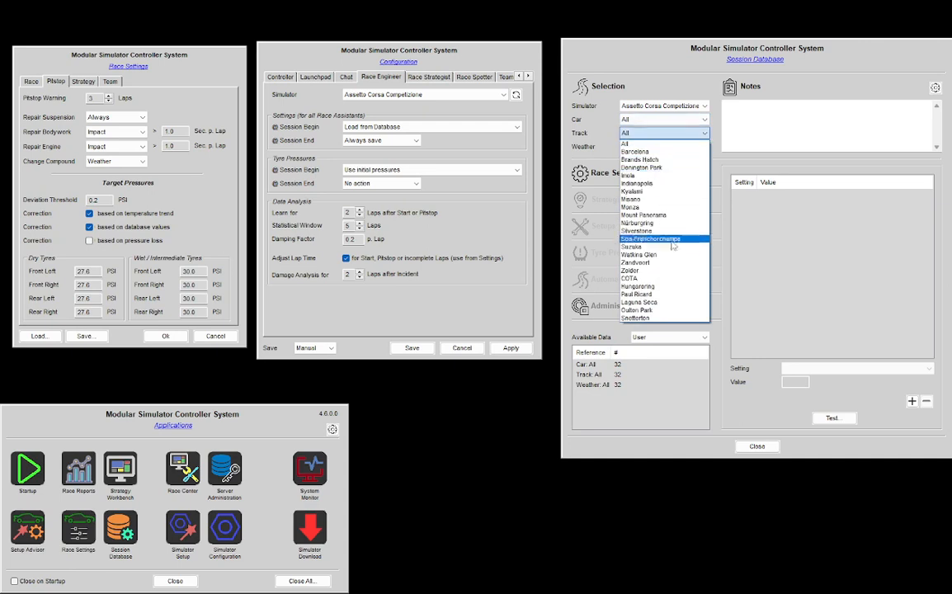
left_click(677, 295)
left_click(660, 146)
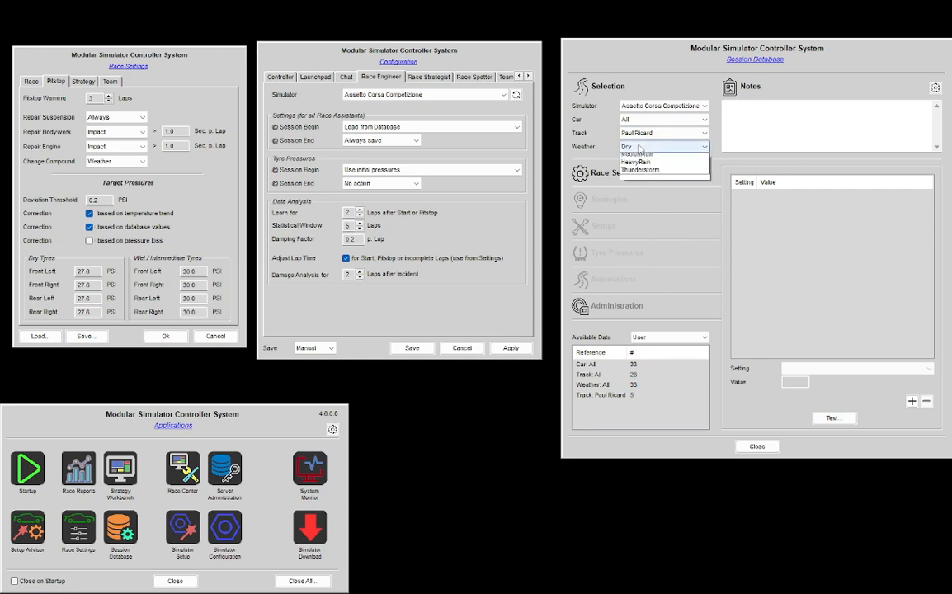
left_click(639, 157)
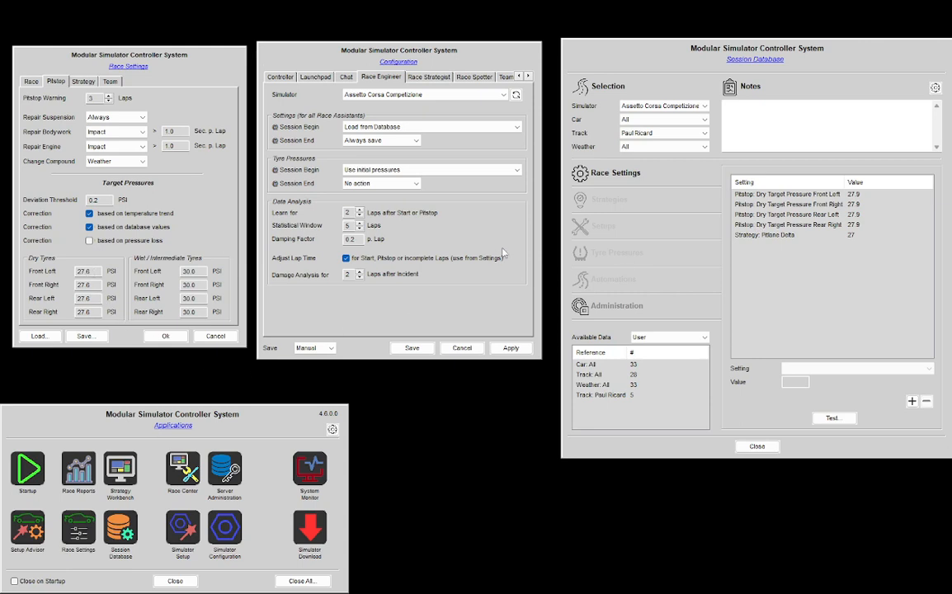
left_click(656, 146)
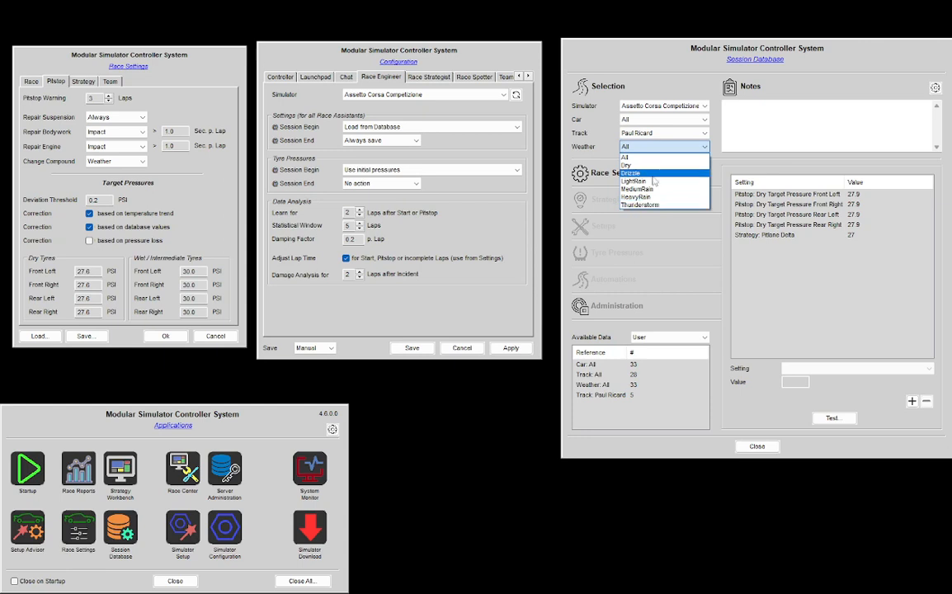
left_click(621, 157)
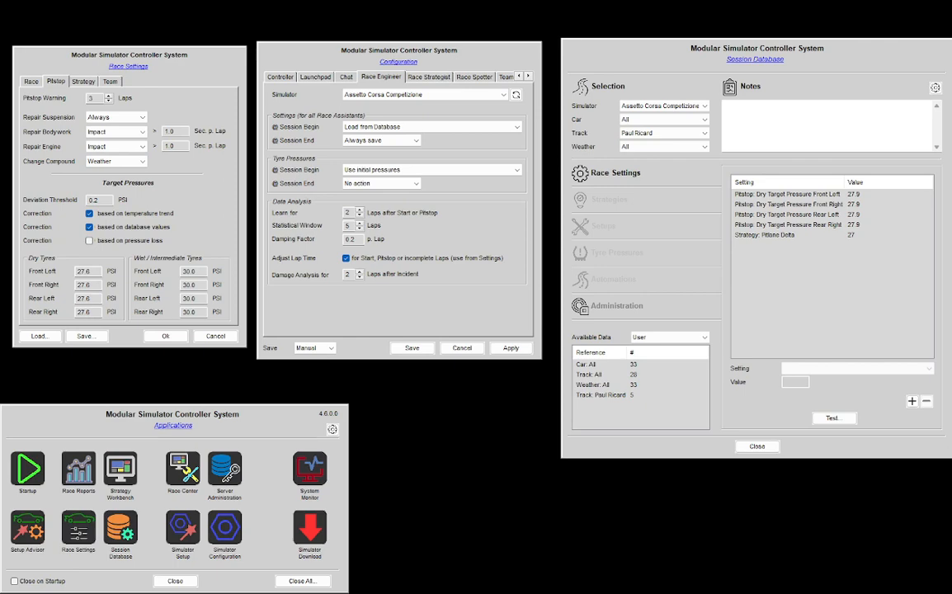
Switch to the Simulator Controller wiki in the browser and open its Tyre Compounds documentation
left_click_drag(554, 593, 538, 43)
left_click(680, 158)
scroll(879, 392, "down", 4)
scroll(877, 388, "down", 20)
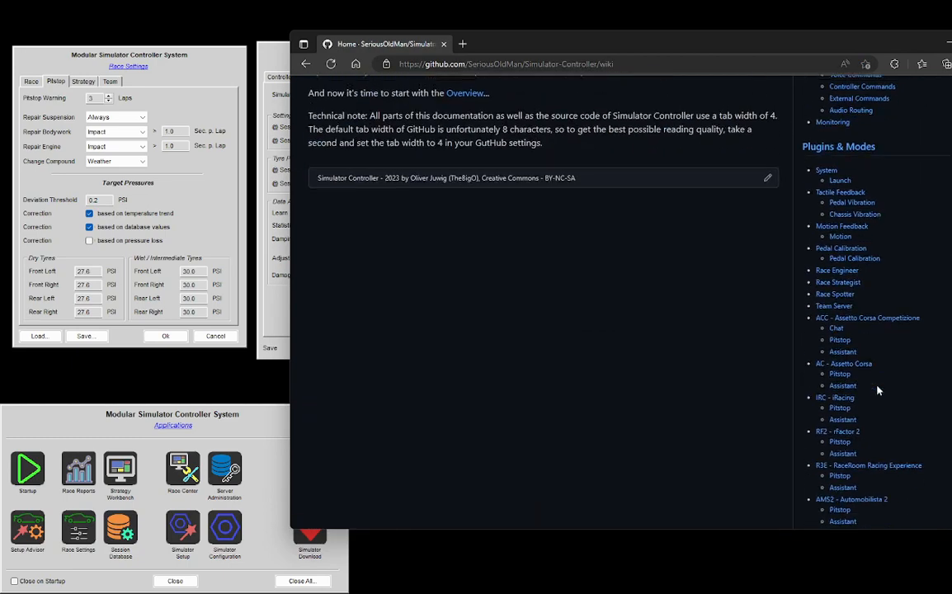
scroll(874, 386, "down", 10)
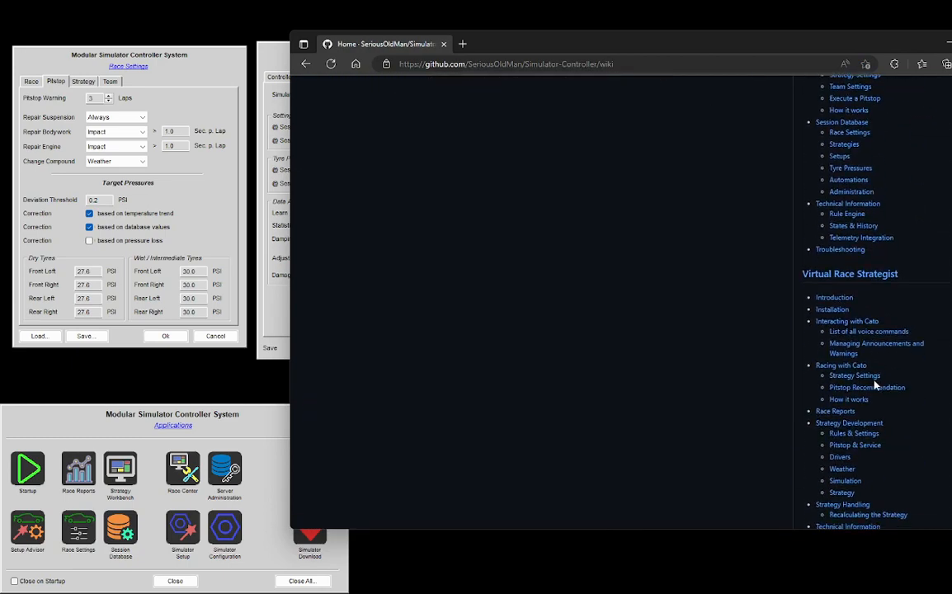
scroll(837, 339, "down", 5)
scroll(837, 338, "up", 15)
scroll(835, 338, "up", 8)
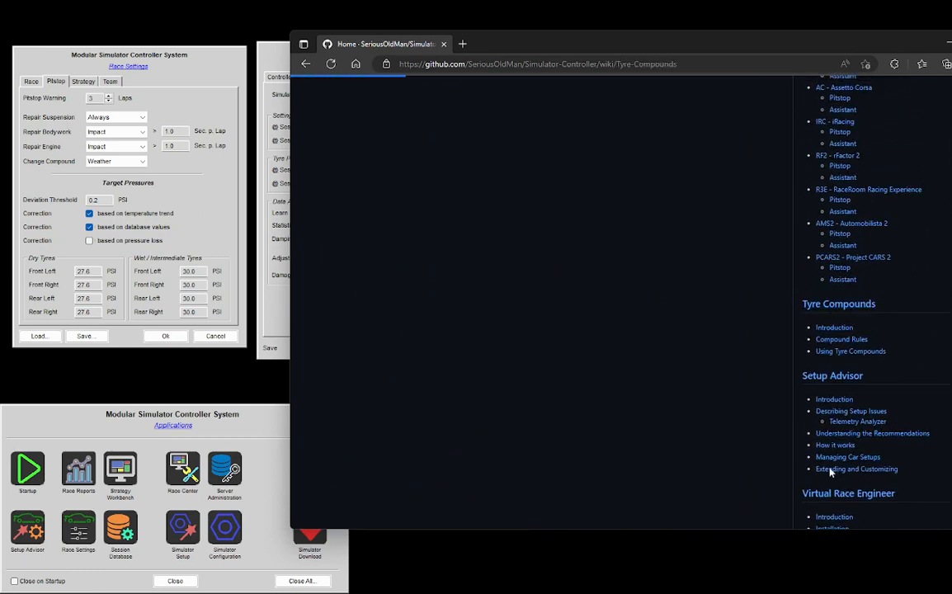
Find the Weather and Tyre Compounds table listing suitable and optimal tyre categories for each weather condition
scroll(538, 299, "down", 10)
scroll(539, 299, "down", 15)
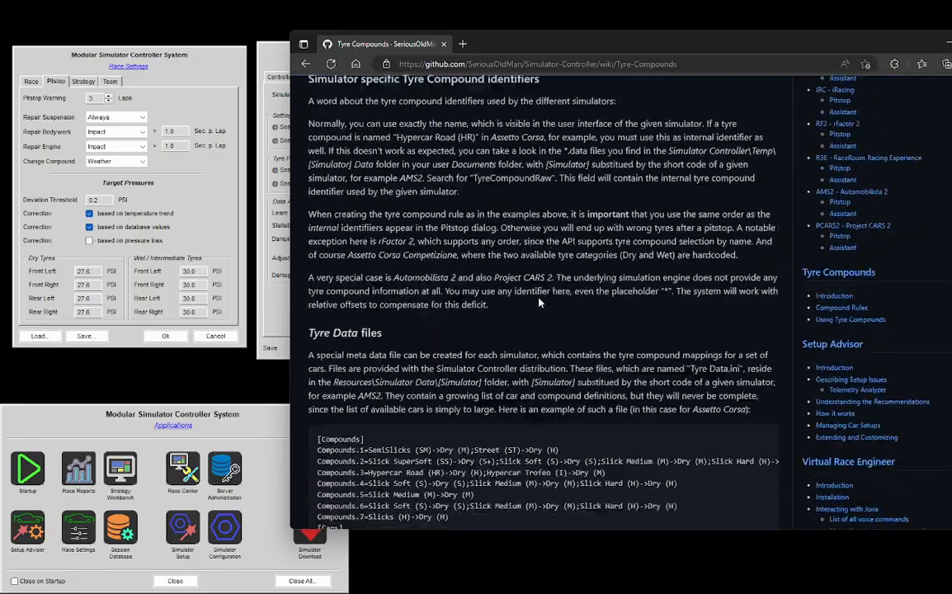
scroll(543, 290, "down", 20)
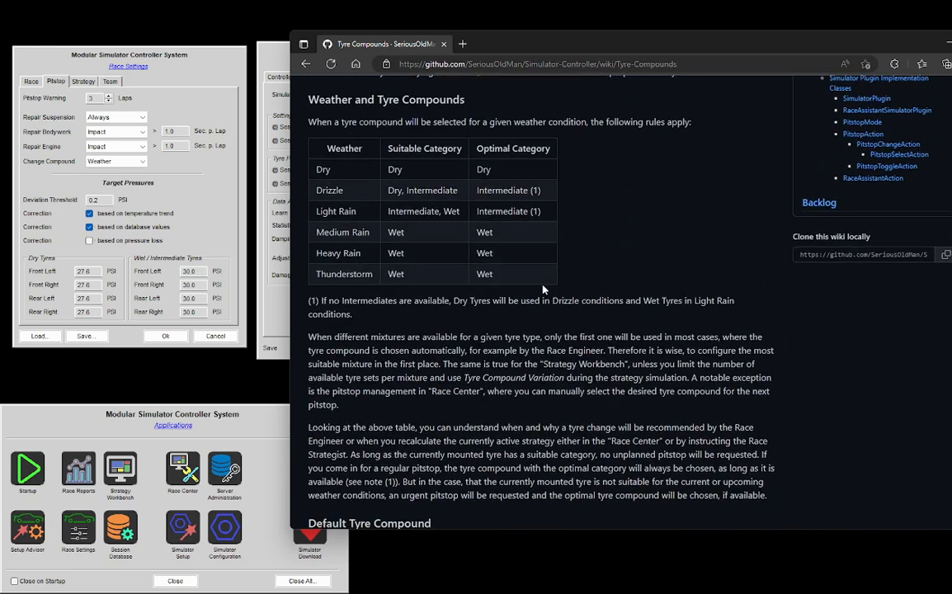
Try the Tyre Temperature and Never rules for Change Compound in the pitstop settings, restoring the rule to Weather
scroll(542, 288, "up", 1)
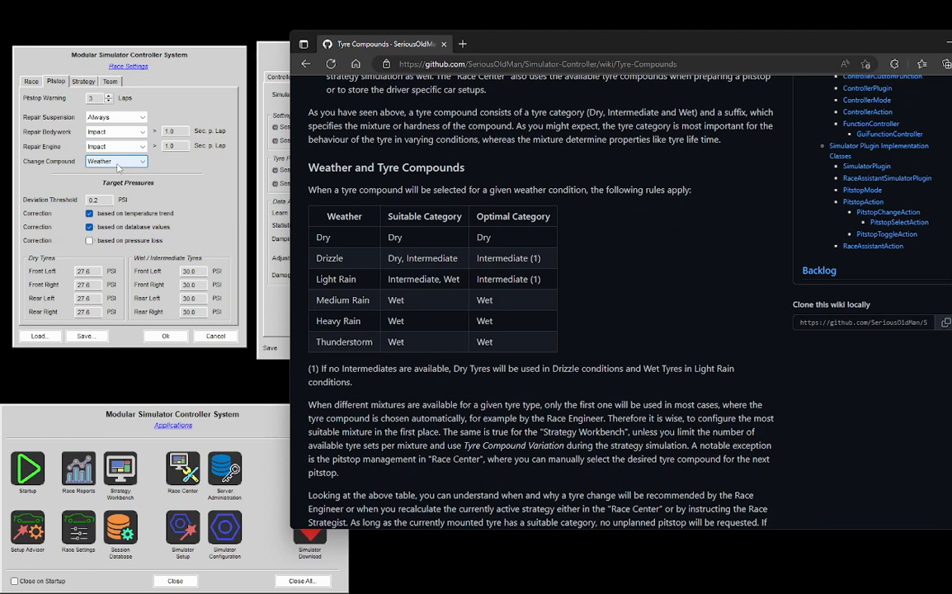
left_click(114, 160)
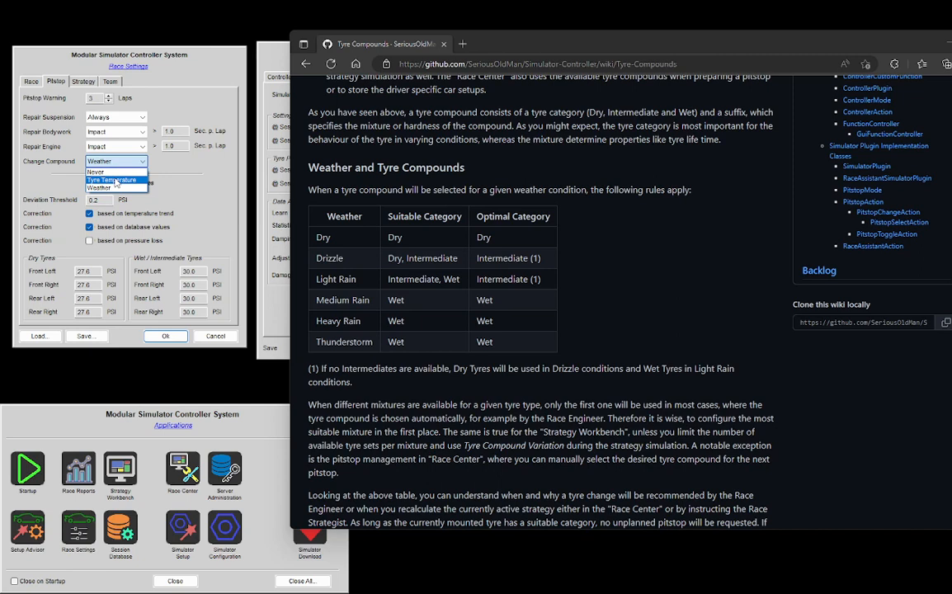
left_click(116, 180)
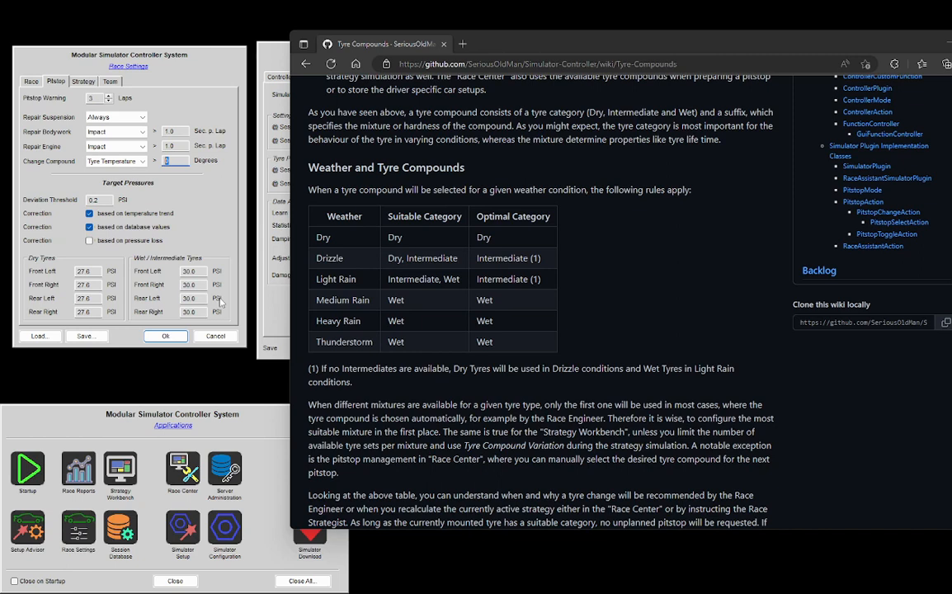
left_click(177, 161)
left_click_drag(176, 161, 155, 147)
left_click(116, 161)
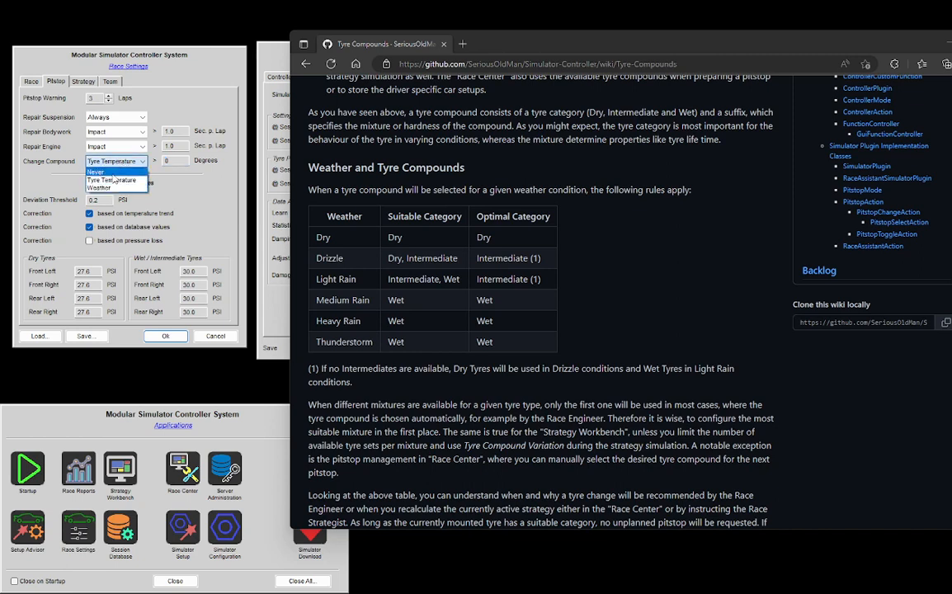
left_click(99, 172)
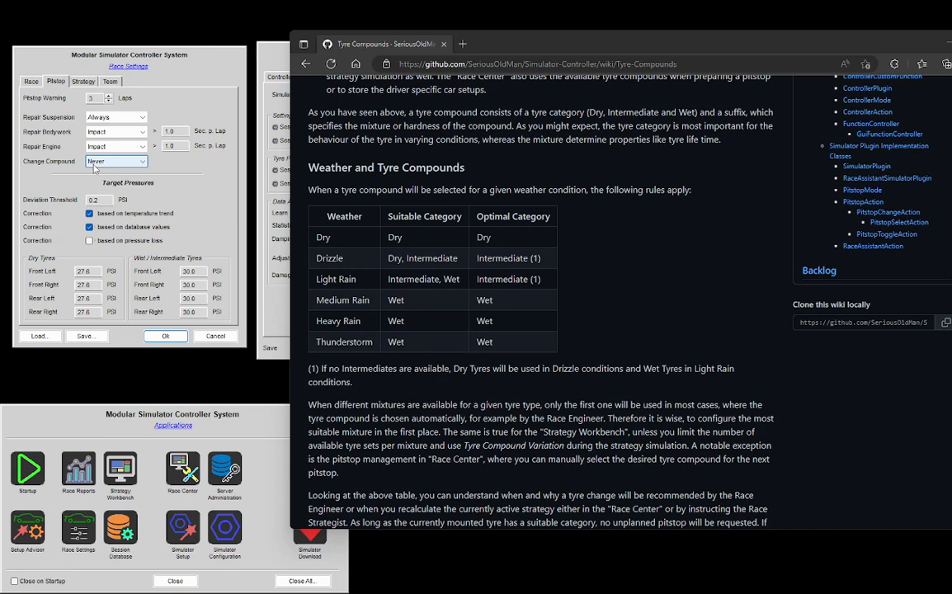
left_click(98, 165)
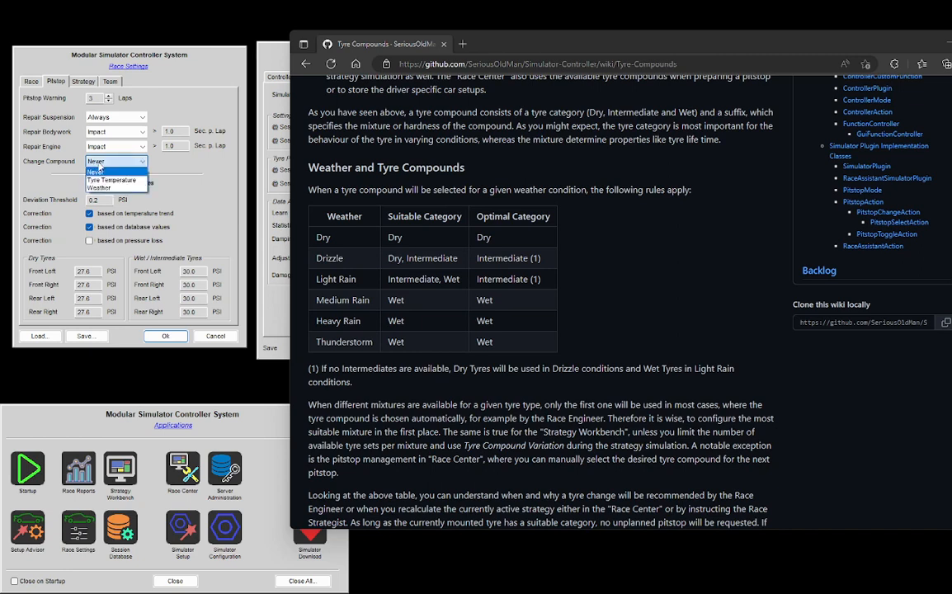
left_click(72, 180)
left_click(115, 160)
left_click(99, 188)
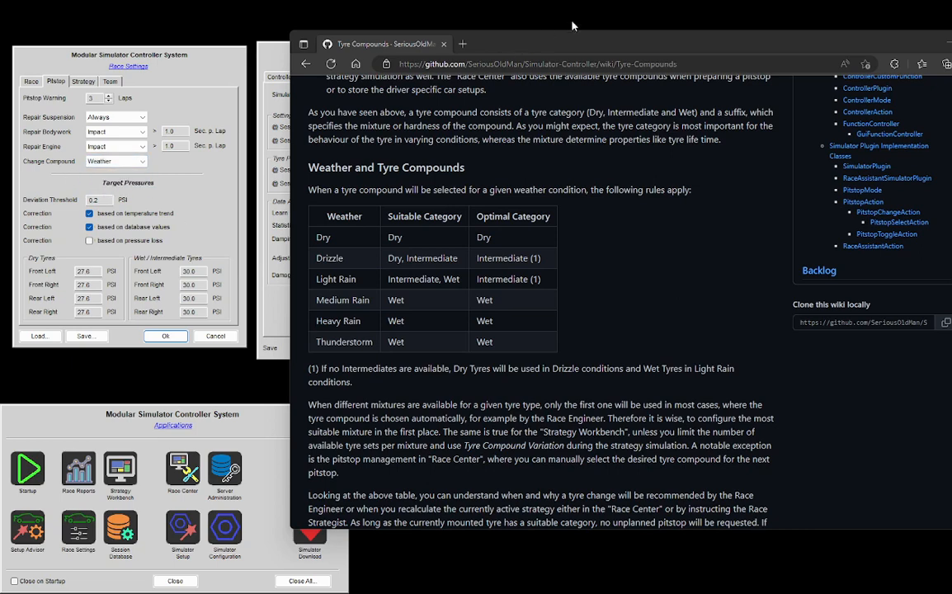
Minimize the wiki browser window and review the available Repair Suspension options in the pitstop settings
left_click_drag(812, 50, 699, 77)
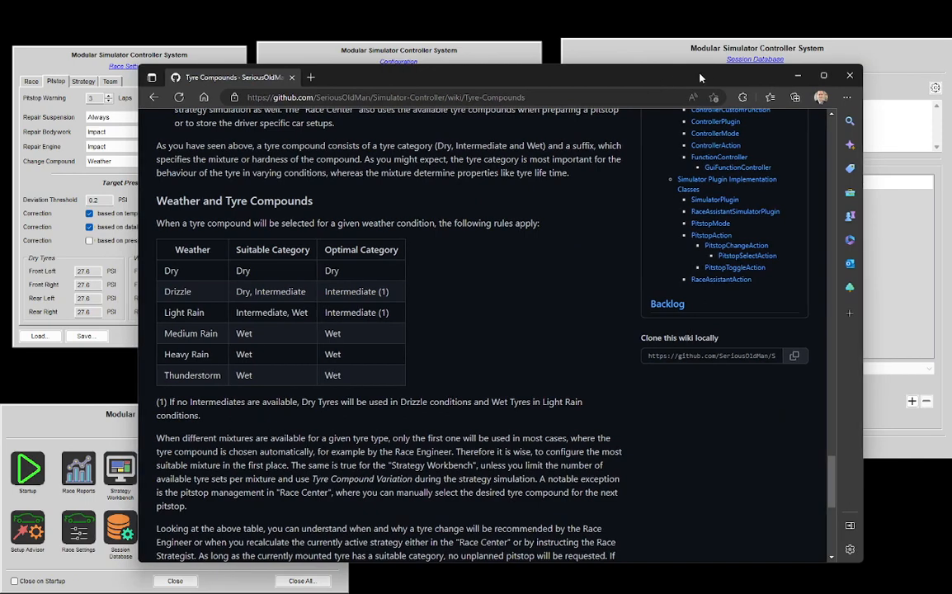
left_click(797, 75)
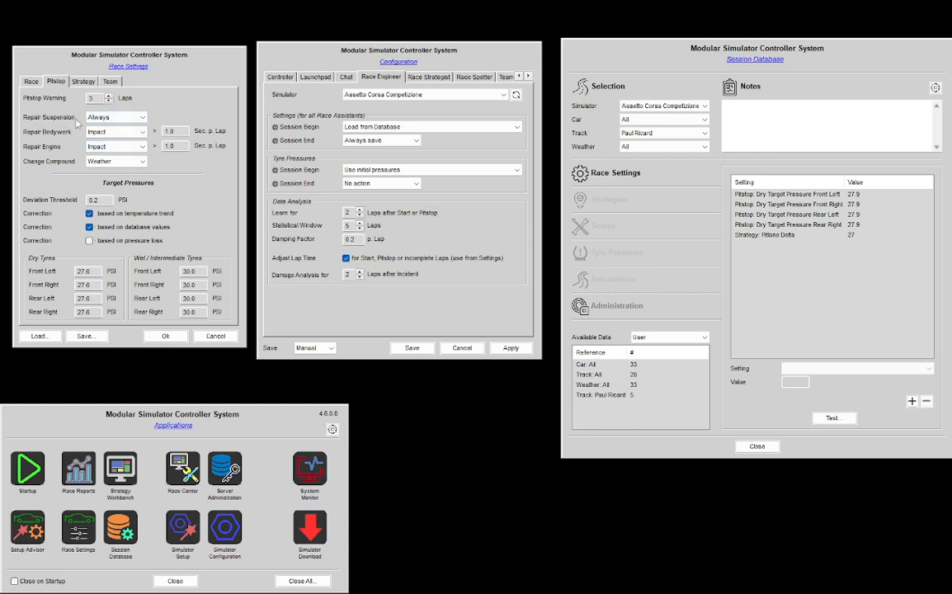
left_click(119, 120)
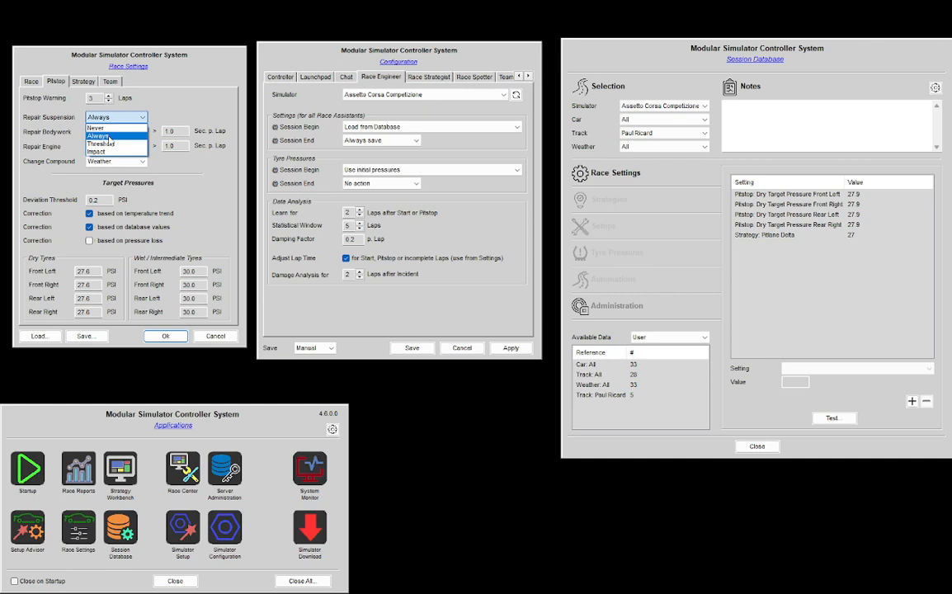
left_click(186, 115)
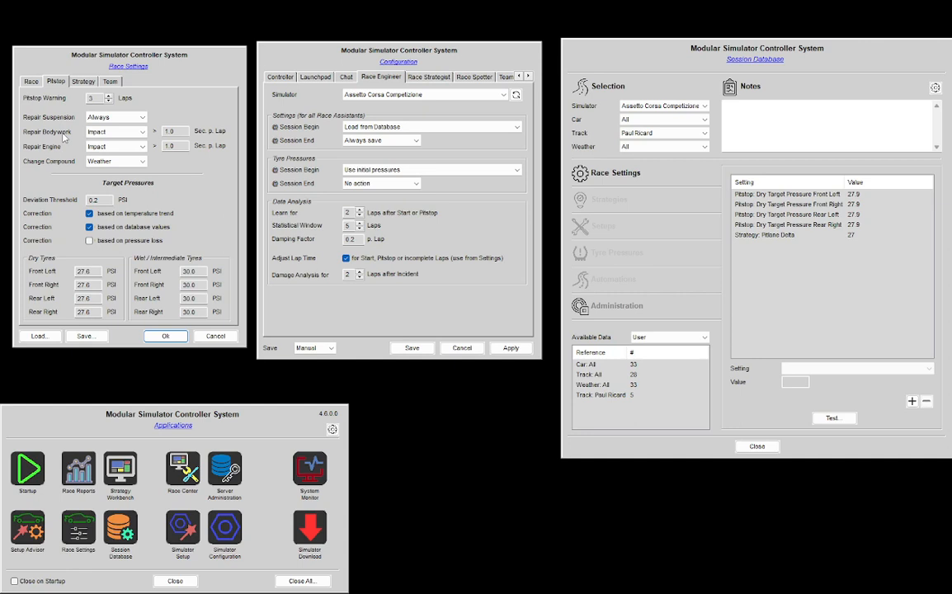
Try the Threshold rule for Repair Bodywork, restoring it to Impact and highlighting its seconds-per-lap value
left_click(106, 136)
left_click(124, 167)
left_click(123, 135)
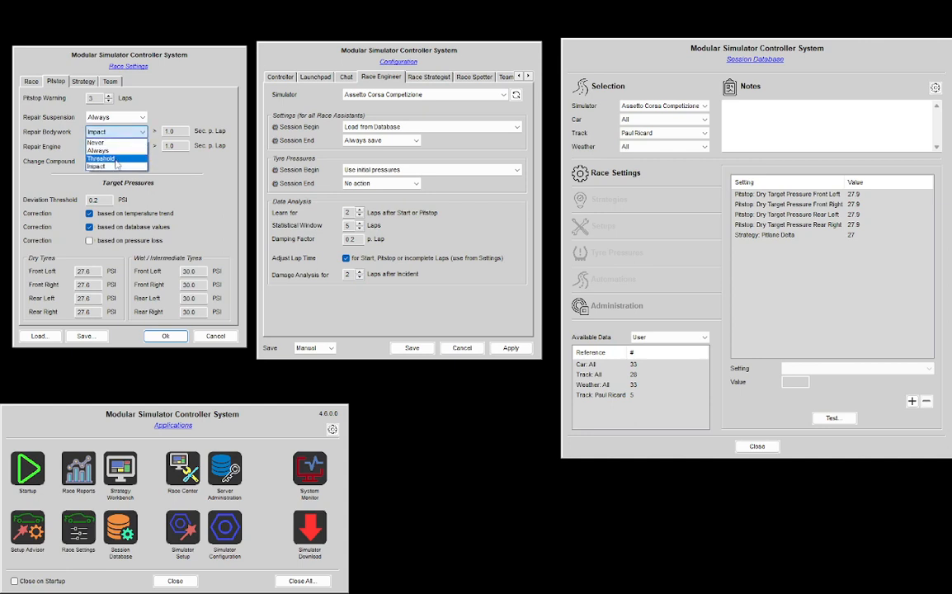
left_click(116, 160)
left_click_drag(179, 132, 150, 131)
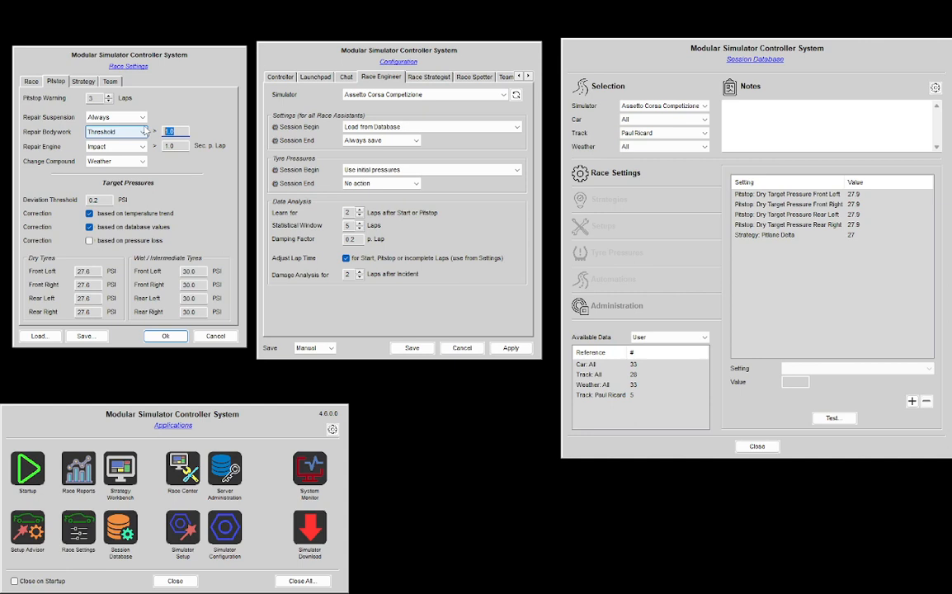
left_click(136, 131)
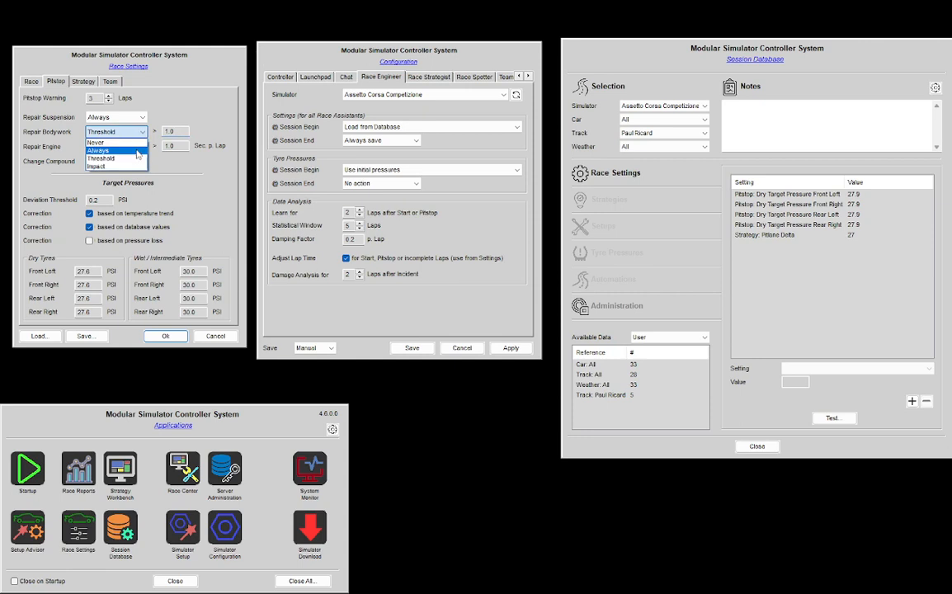
left_click(103, 156)
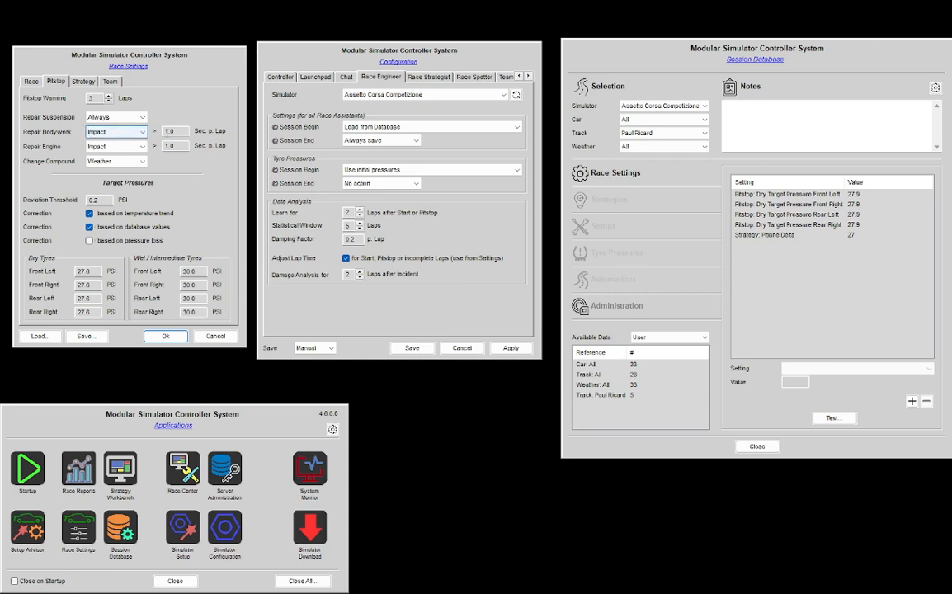
left_click_drag(187, 132, 161, 129)
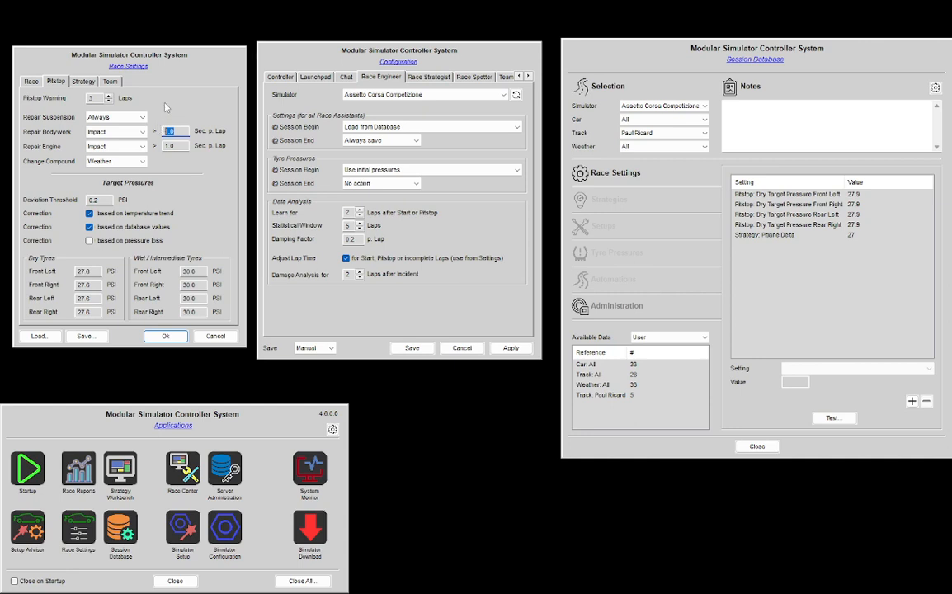
Review the Strategy race settings, including the Service options for pitstops, and return to the pitstop settings
left_click(82, 81)
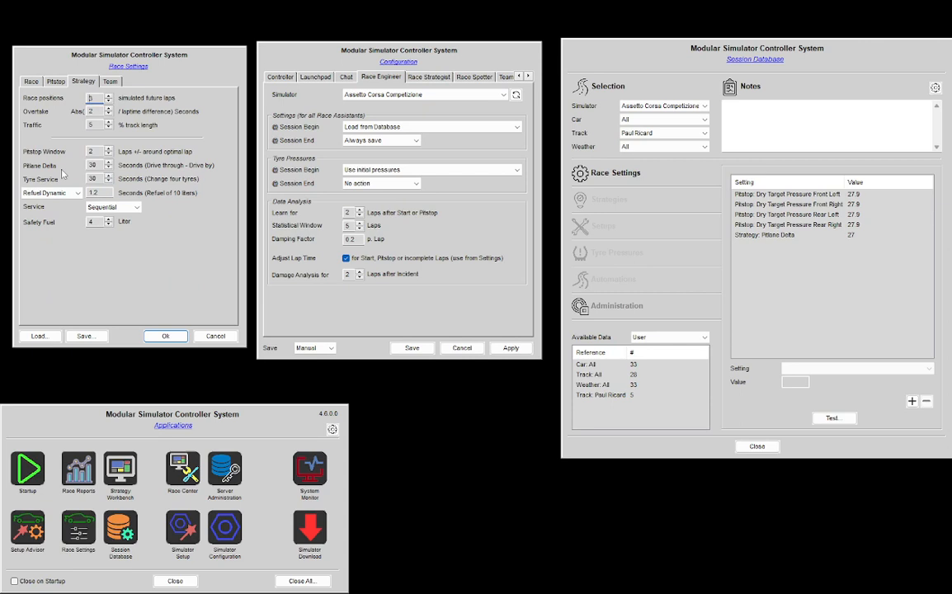
left_click(125, 207)
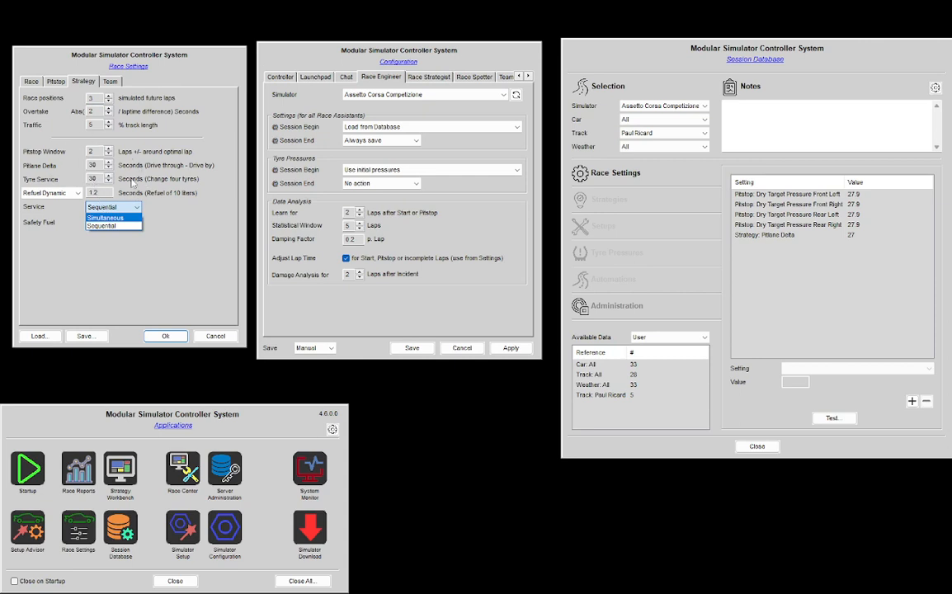
left_click(183, 193)
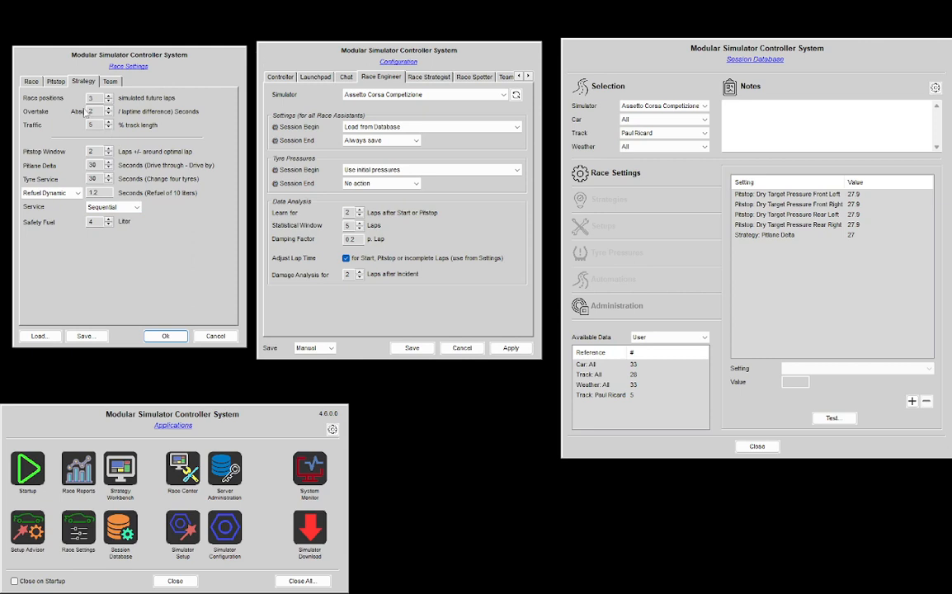
left_click(57, 81)
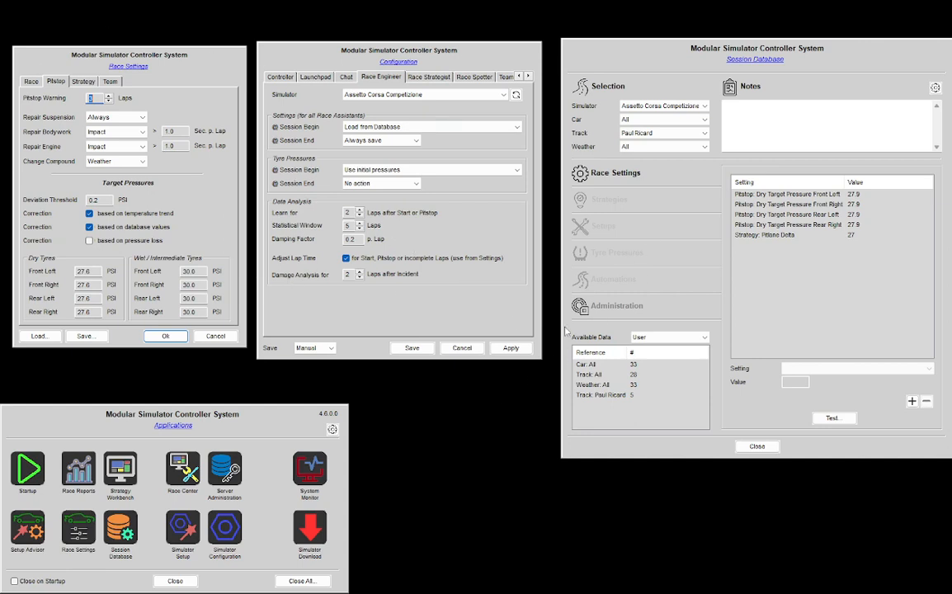
Display the stored race settings for all tracks in the session database and select the Threshold for Repair Bodywork entry
left_click(714, 281)
left_click(676, 133)
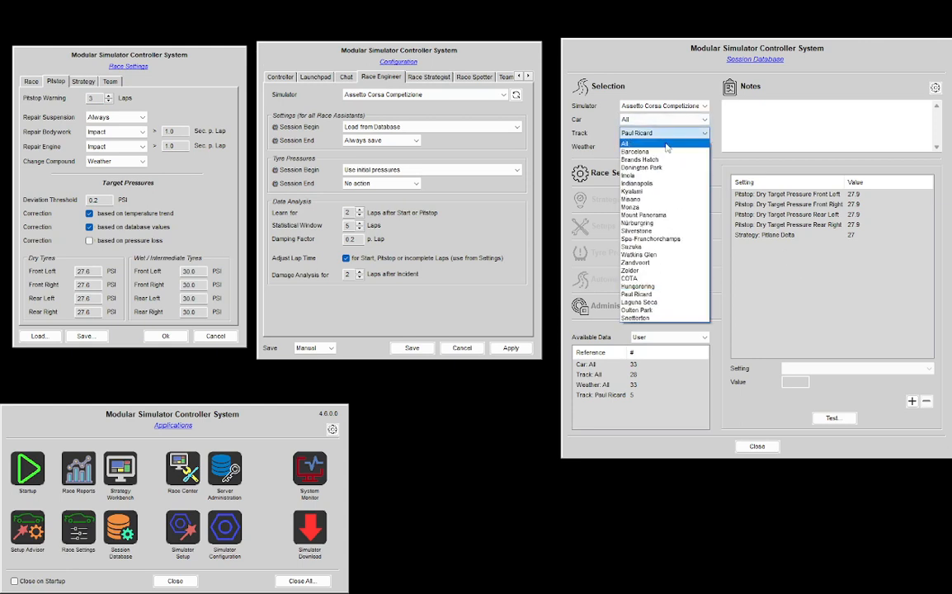
left_click(672, 148)
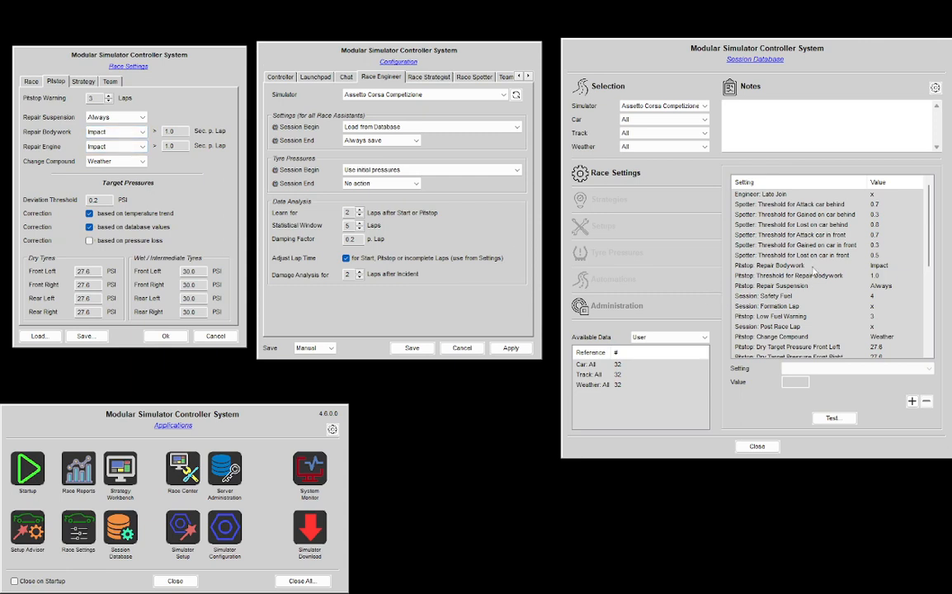
left_click(746, 278)
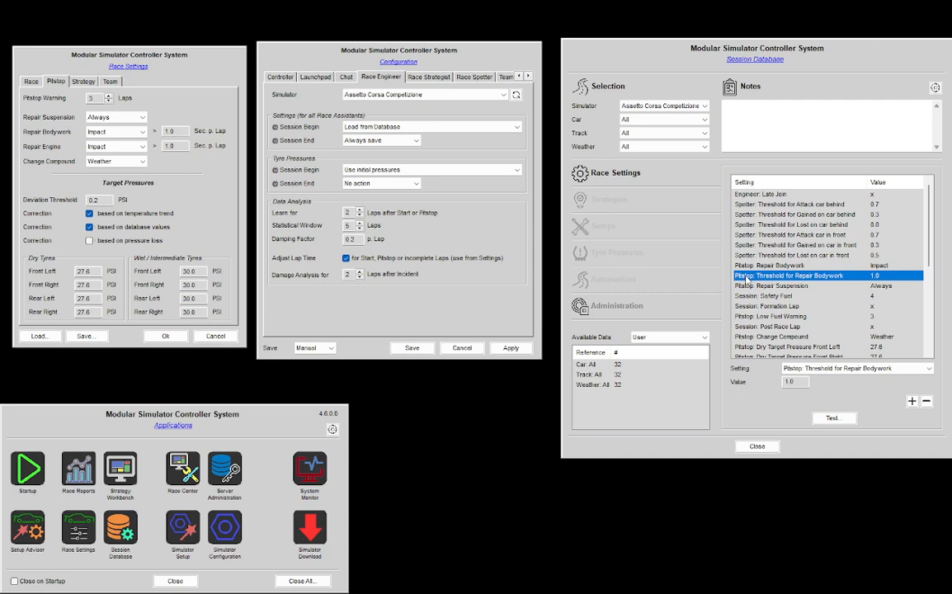